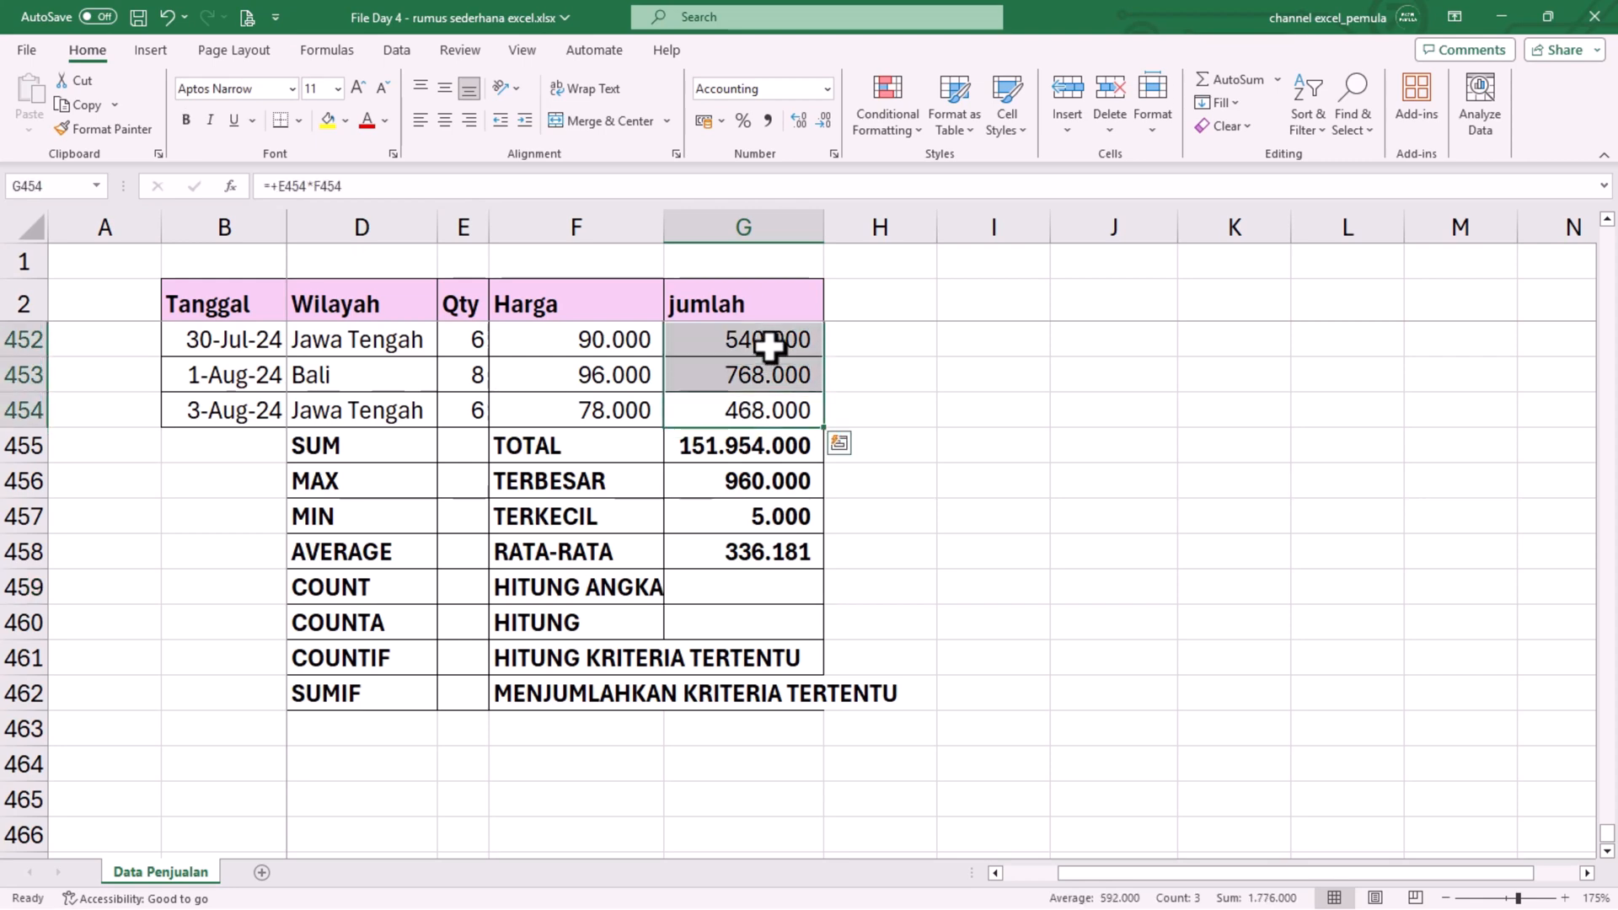
Step: Enter =COUNT(G3:G454) in cell G459 to count the numeric values in the jumlah column
{"action": "key", "text": "Down"}
{"action": "key", "text": "Down"}
{"action": "key", "text": "Down"}
{"action": "key", "text": "Down"}
{"action": "key", "text": "Down"}
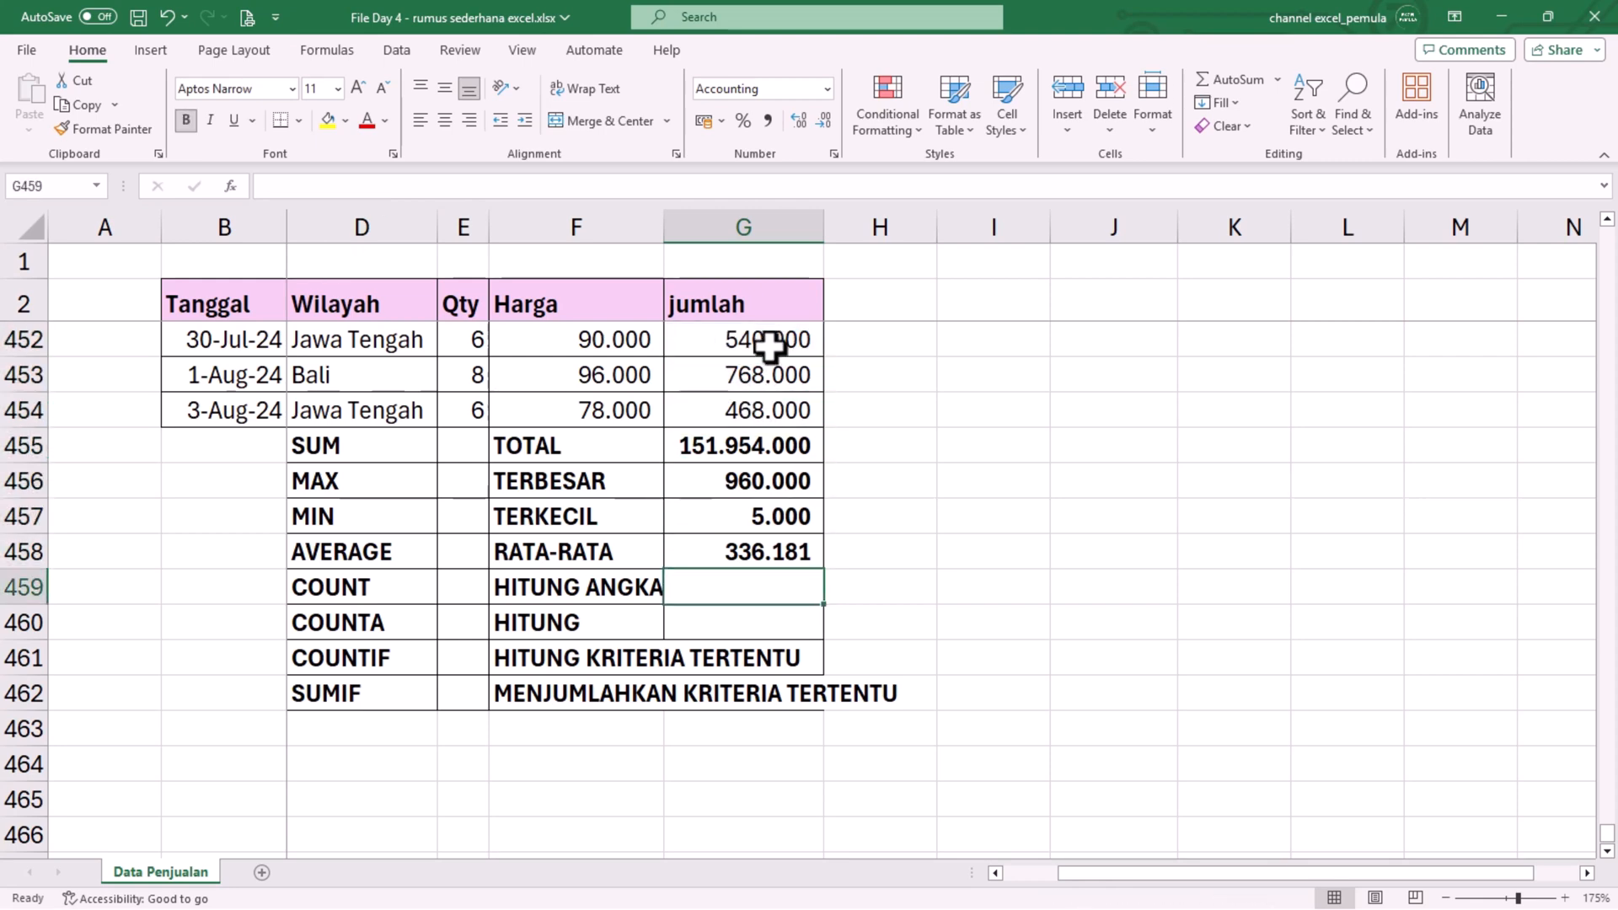
{"action": "type", "text": "="}
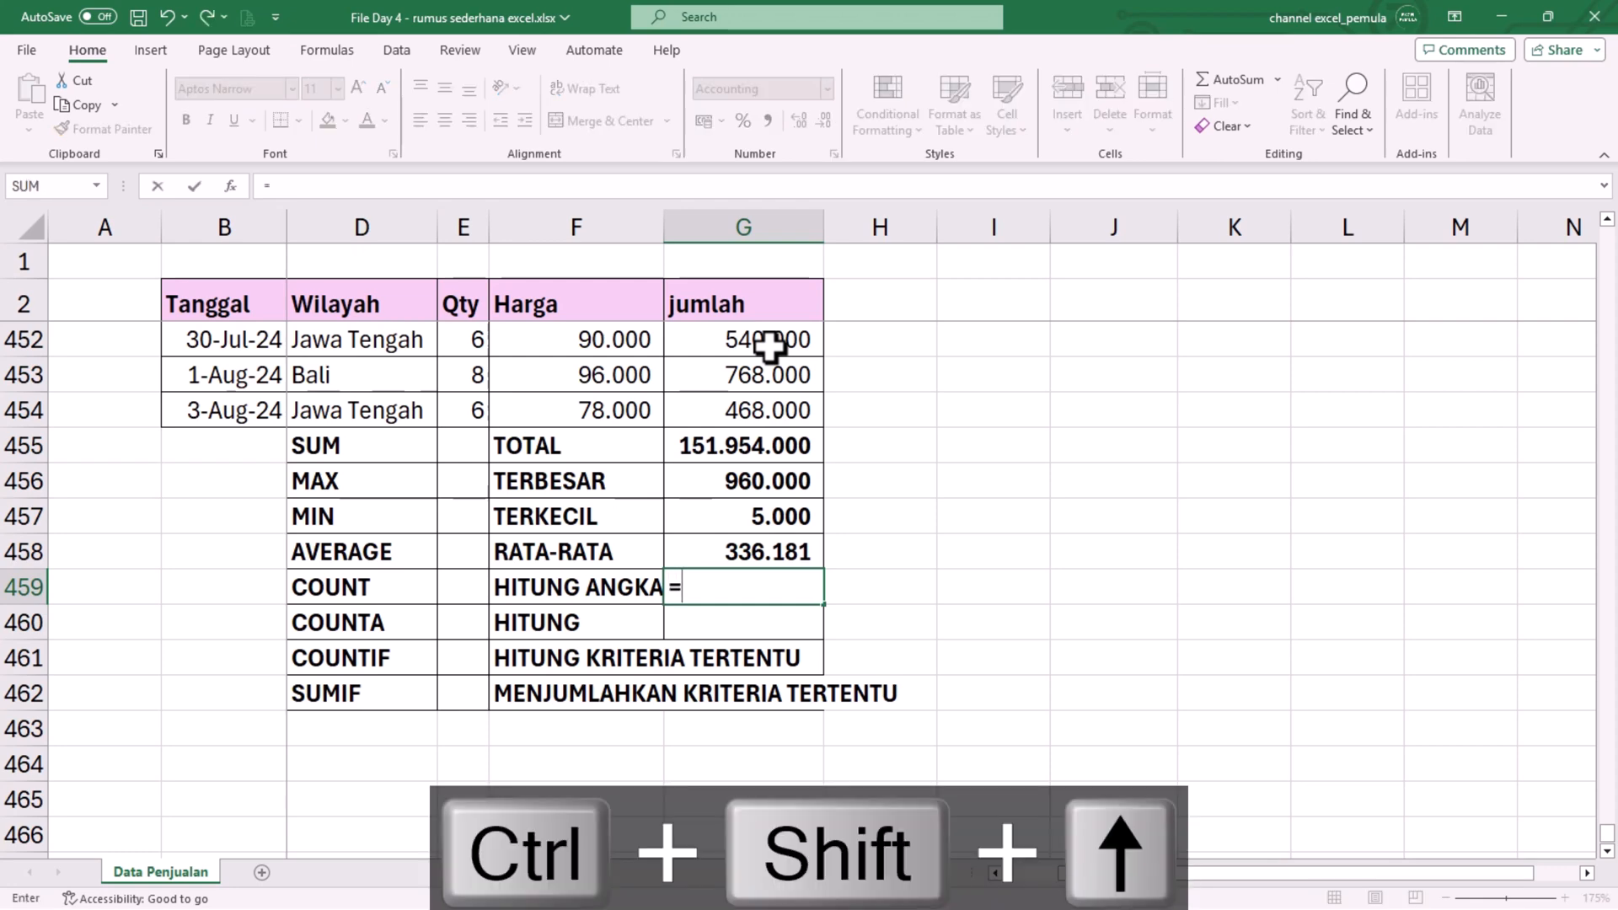
{"action": "type", "text": "COUNT("}
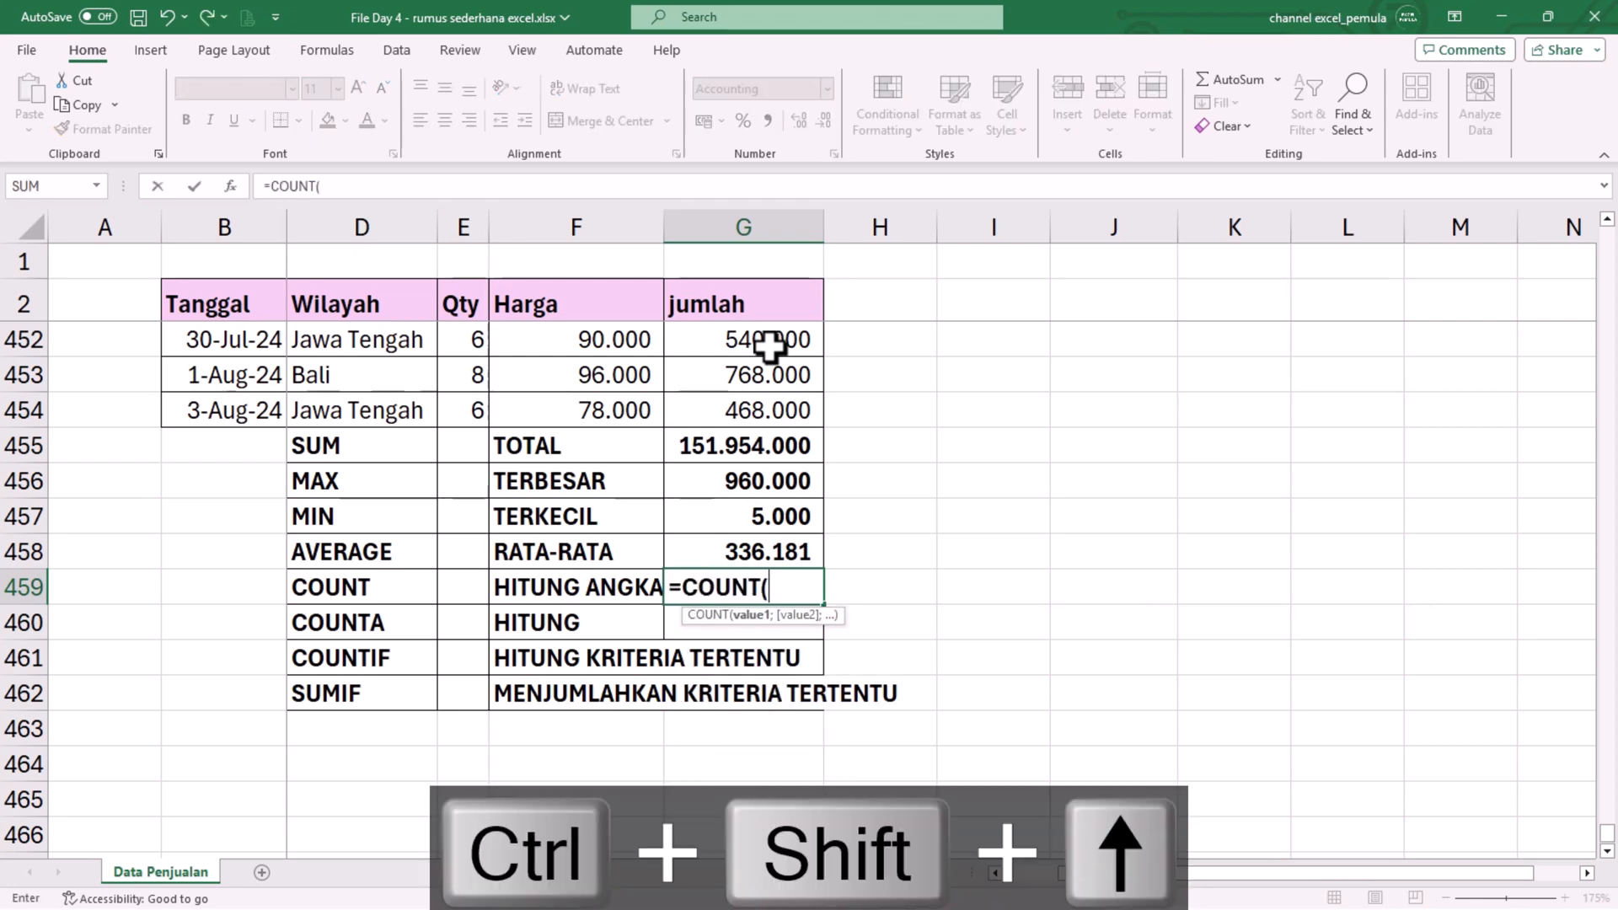
{"action": "key", "text": "Up"}
{"action": "key", "text": "Up"}
{"action": "key", "text": "Up"}
{"action": "key", "text": "Up"}
{"action": "key", "text": "Up"}
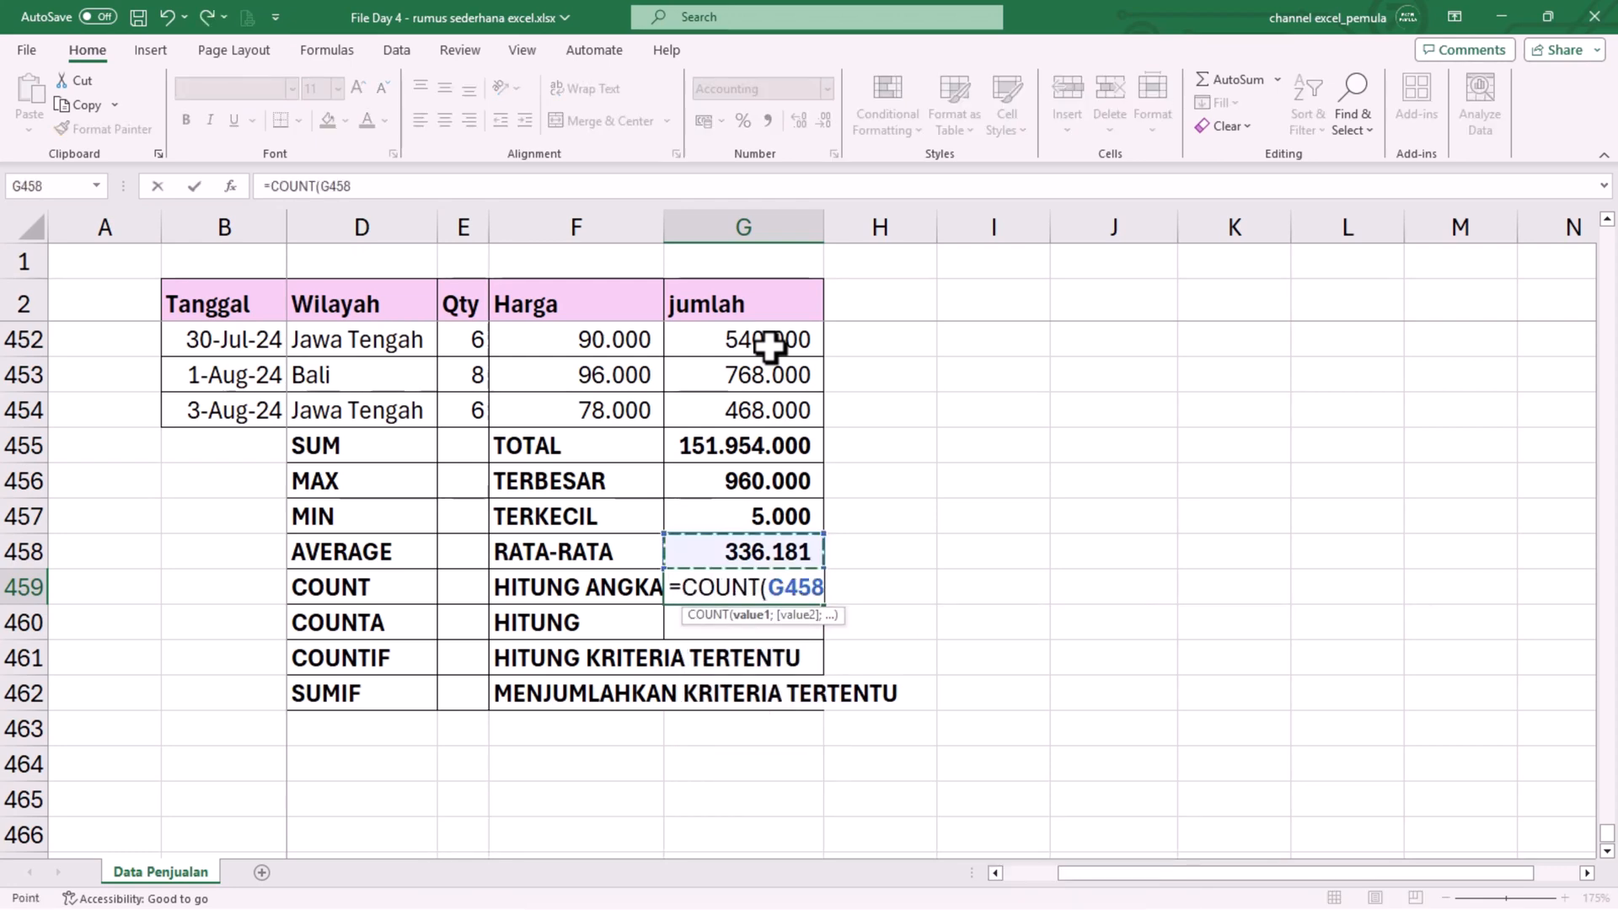
{"action": "key", "text": "ctrl+shift+Up"}
{"action": "key", "text": "shift+Down"}
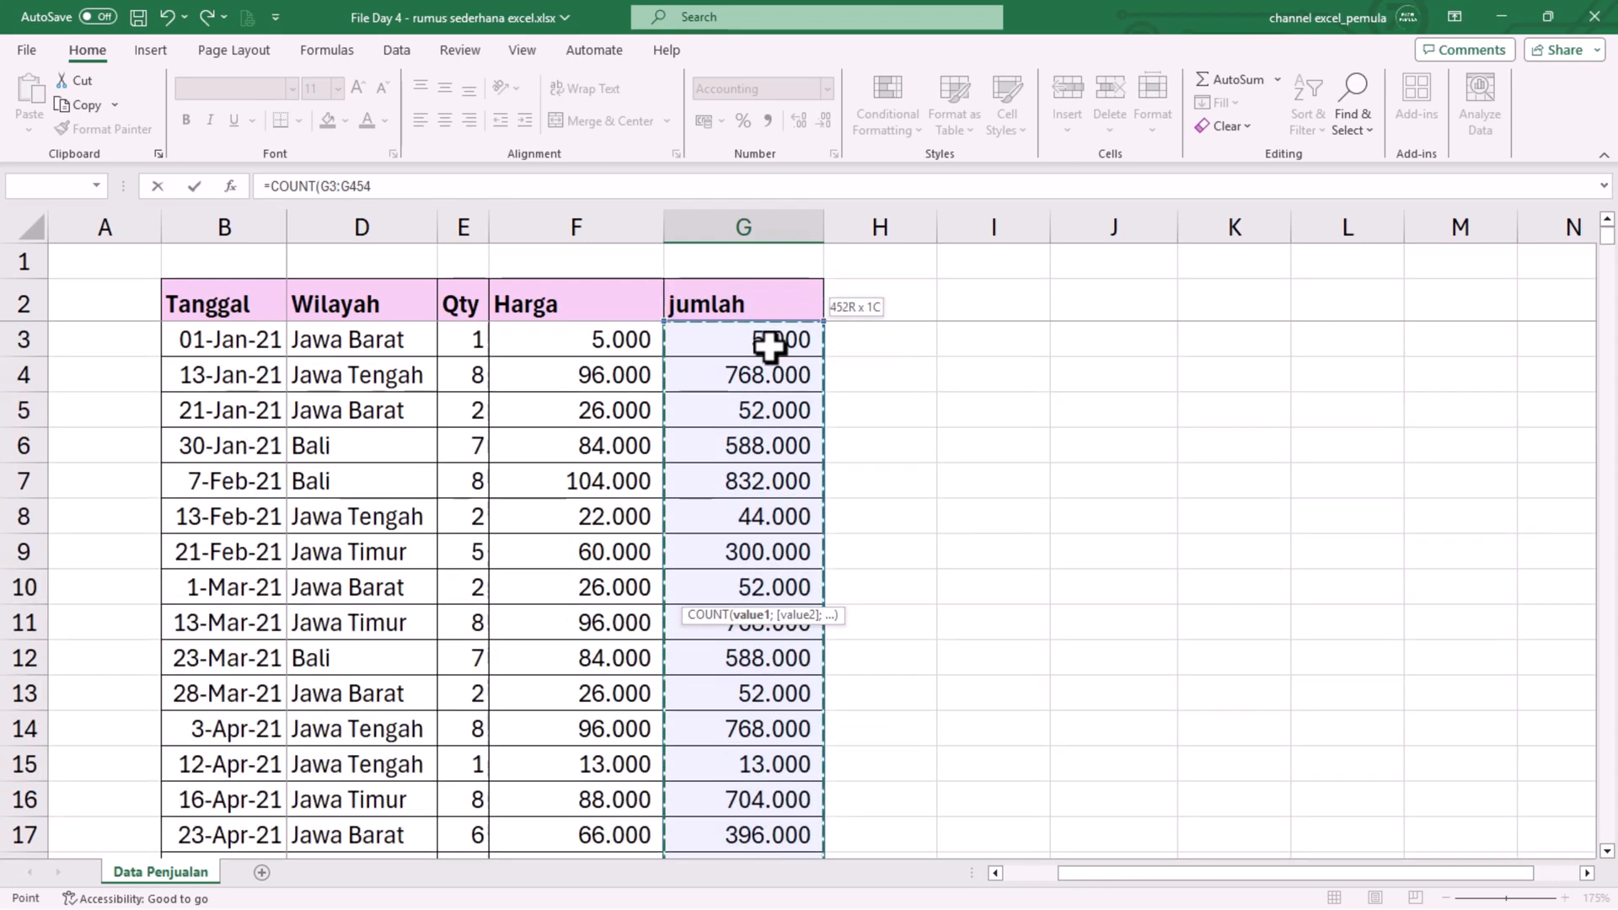
{"action": "key", "text": "Return"}
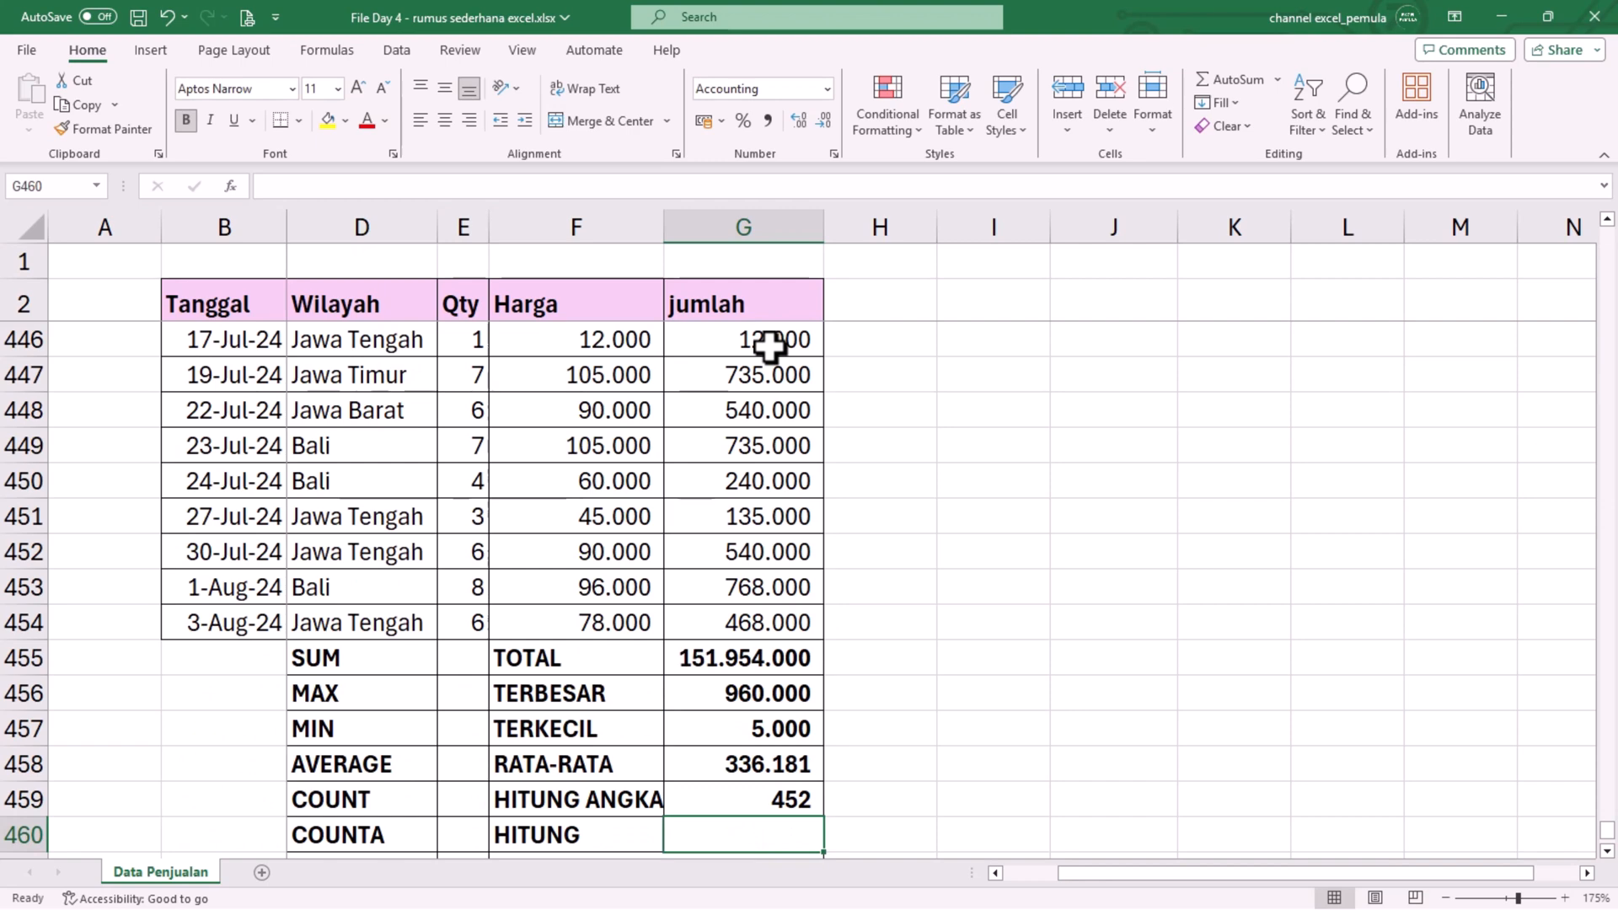
{"action": "key", "text": "Up"}
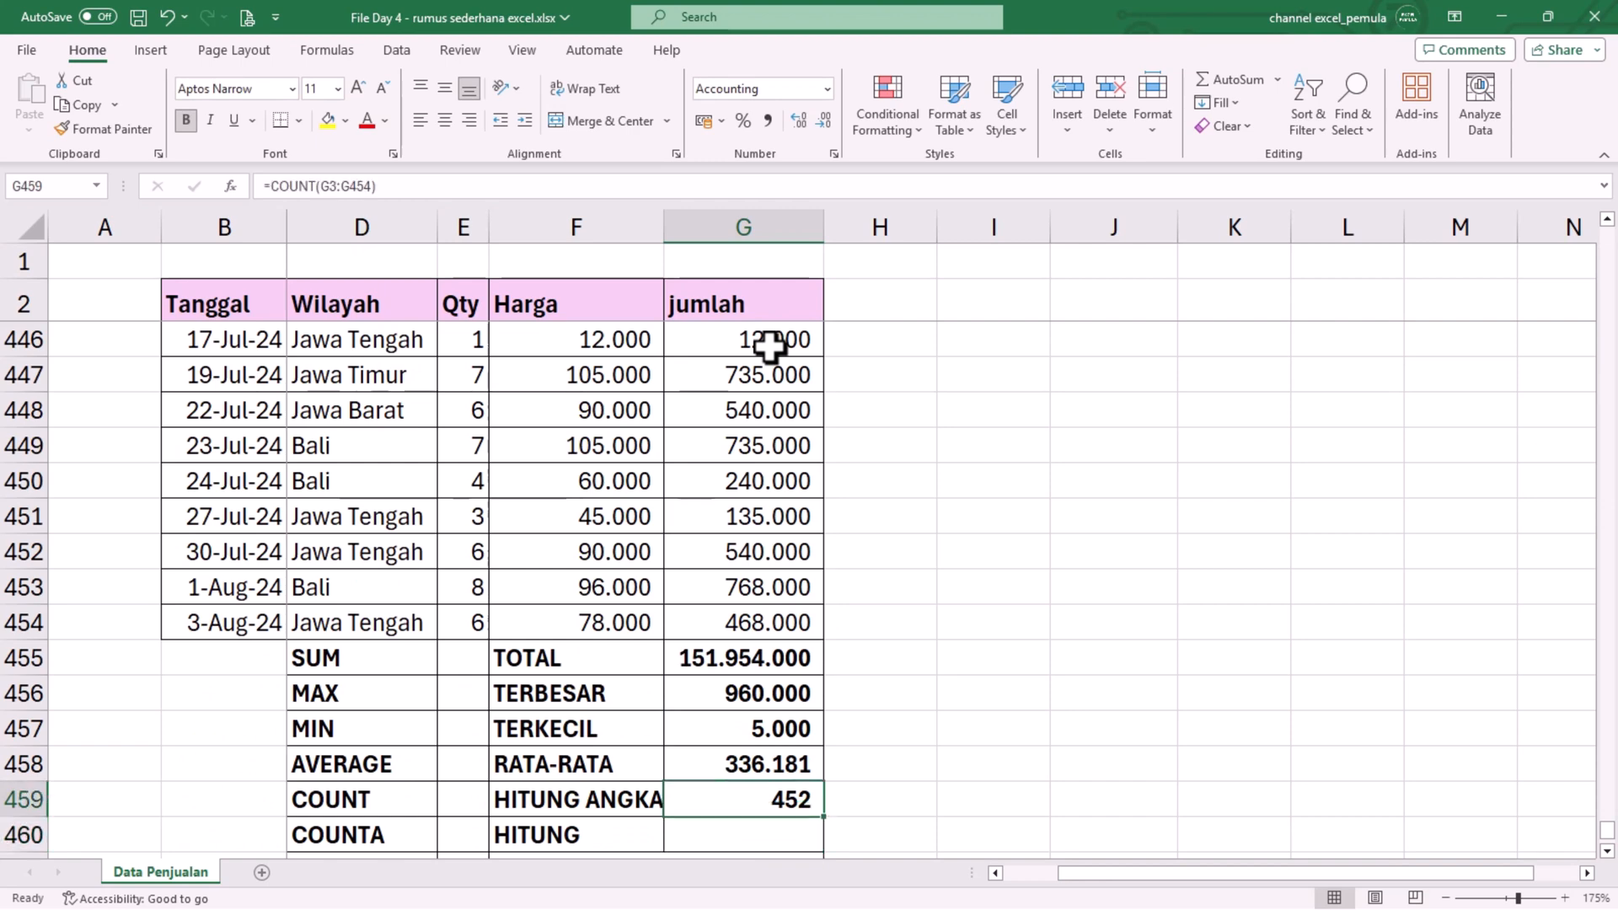
Step: Write the scratch note 454-2 in cell I459 and clear it again
{"action": "left_click", "coordinate": [79, 625]}
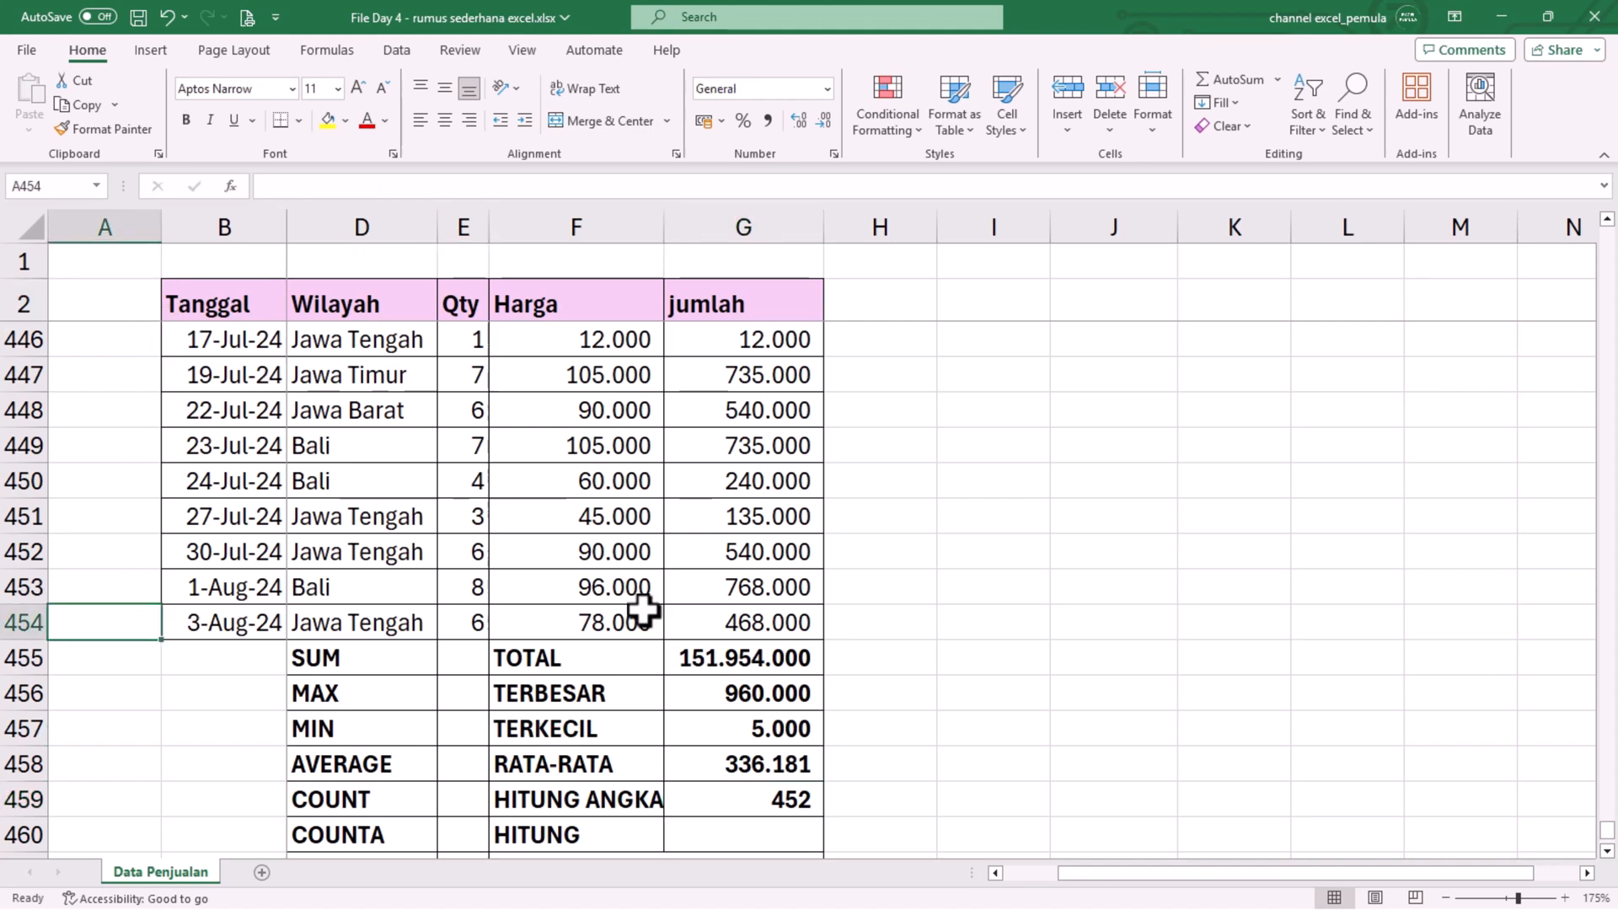
{"action": "left_click", "coordinate": [987, 798]}
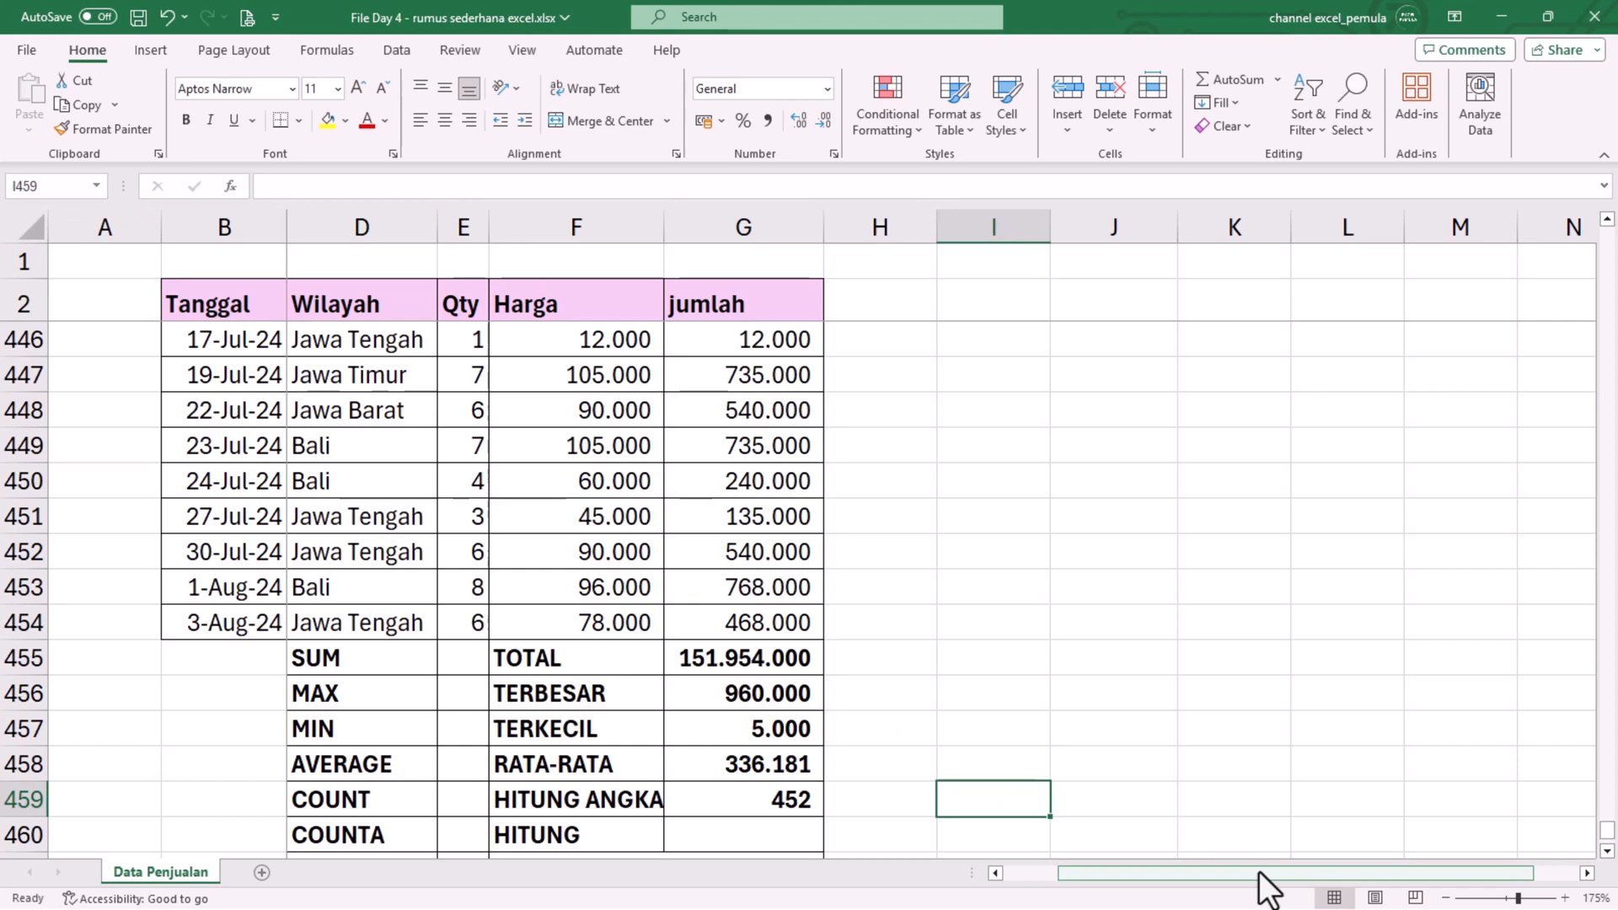
{"action": "type", "text": "454"}
{"action": "key", "text": "F2"}
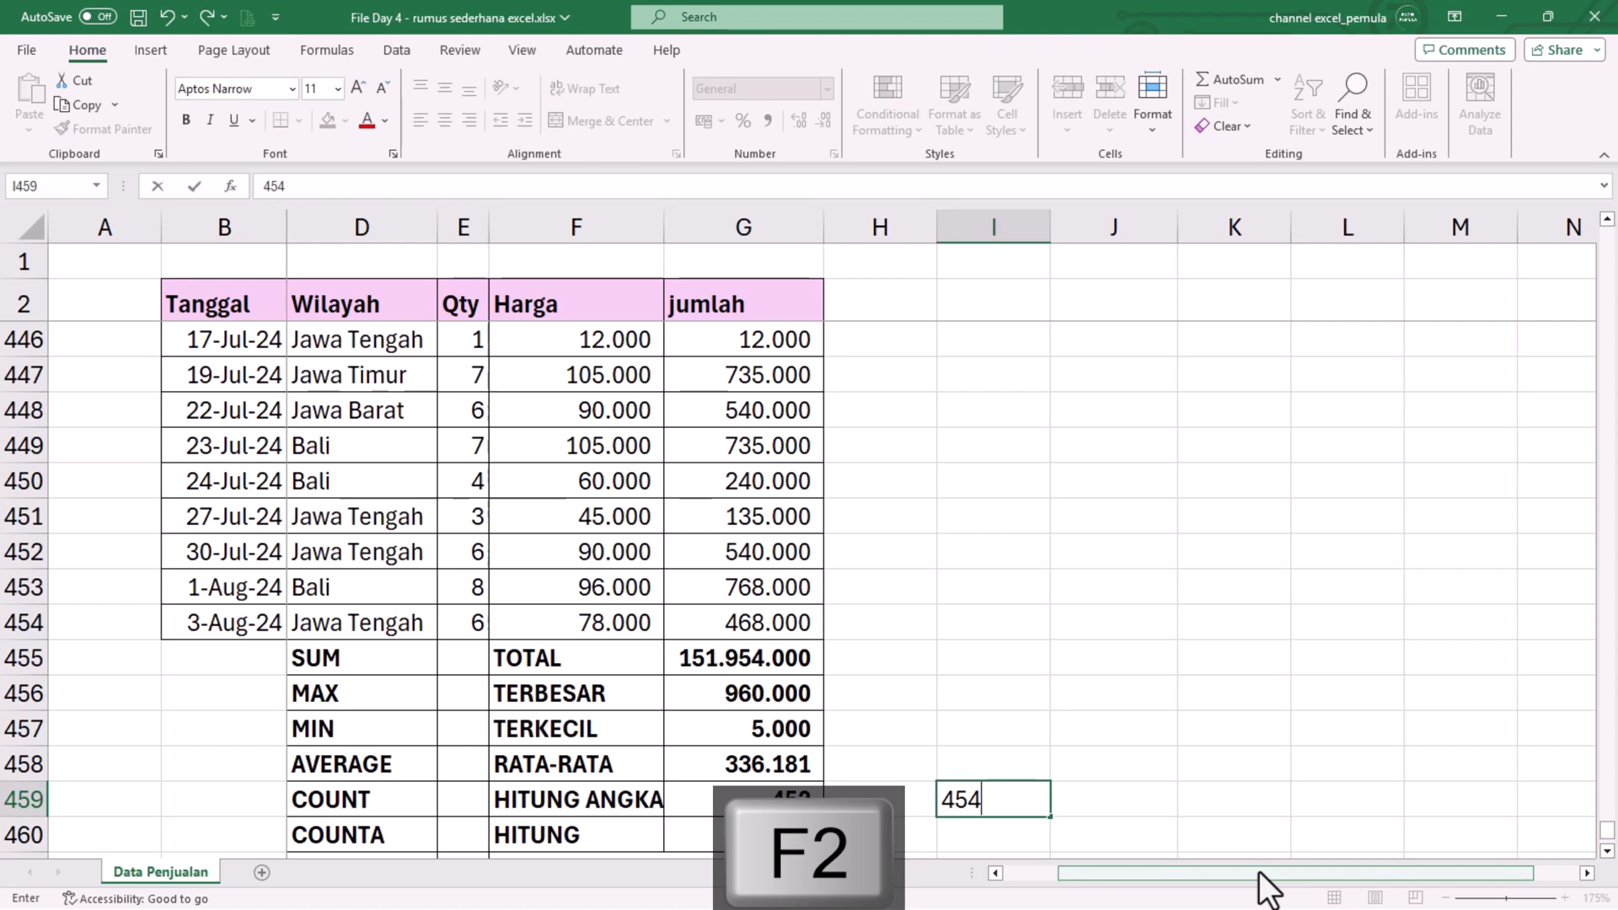
{"action": "type", "text": "-"}
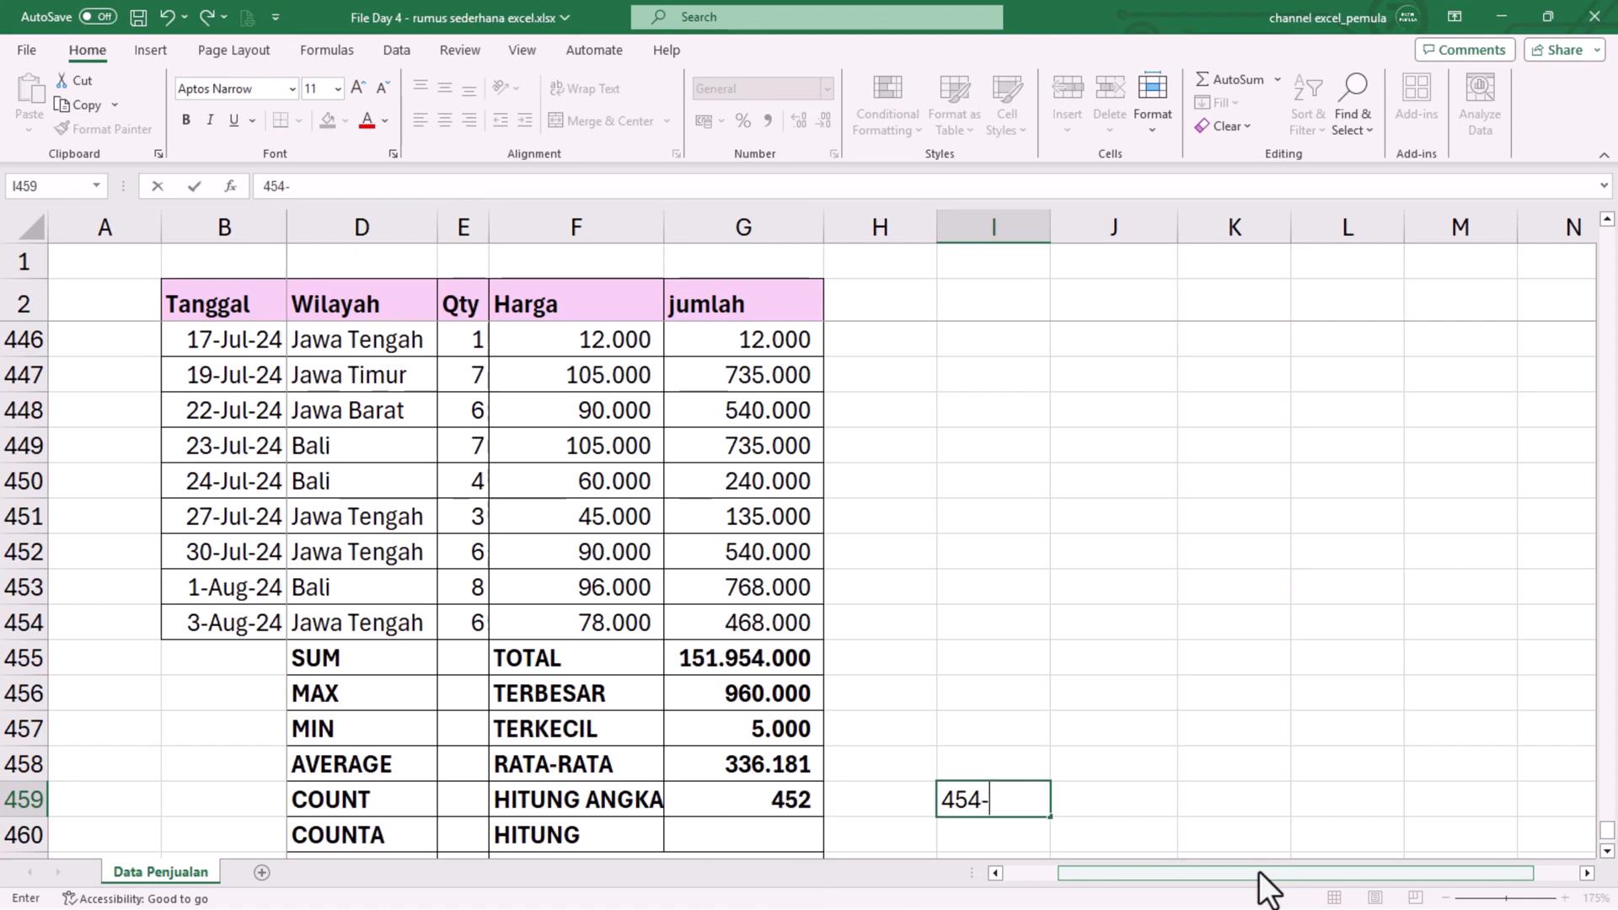
{"action": "type", "text": "2"}
{"action": "key", "text": "Return"}
{"action": "key", "text": "Up"}
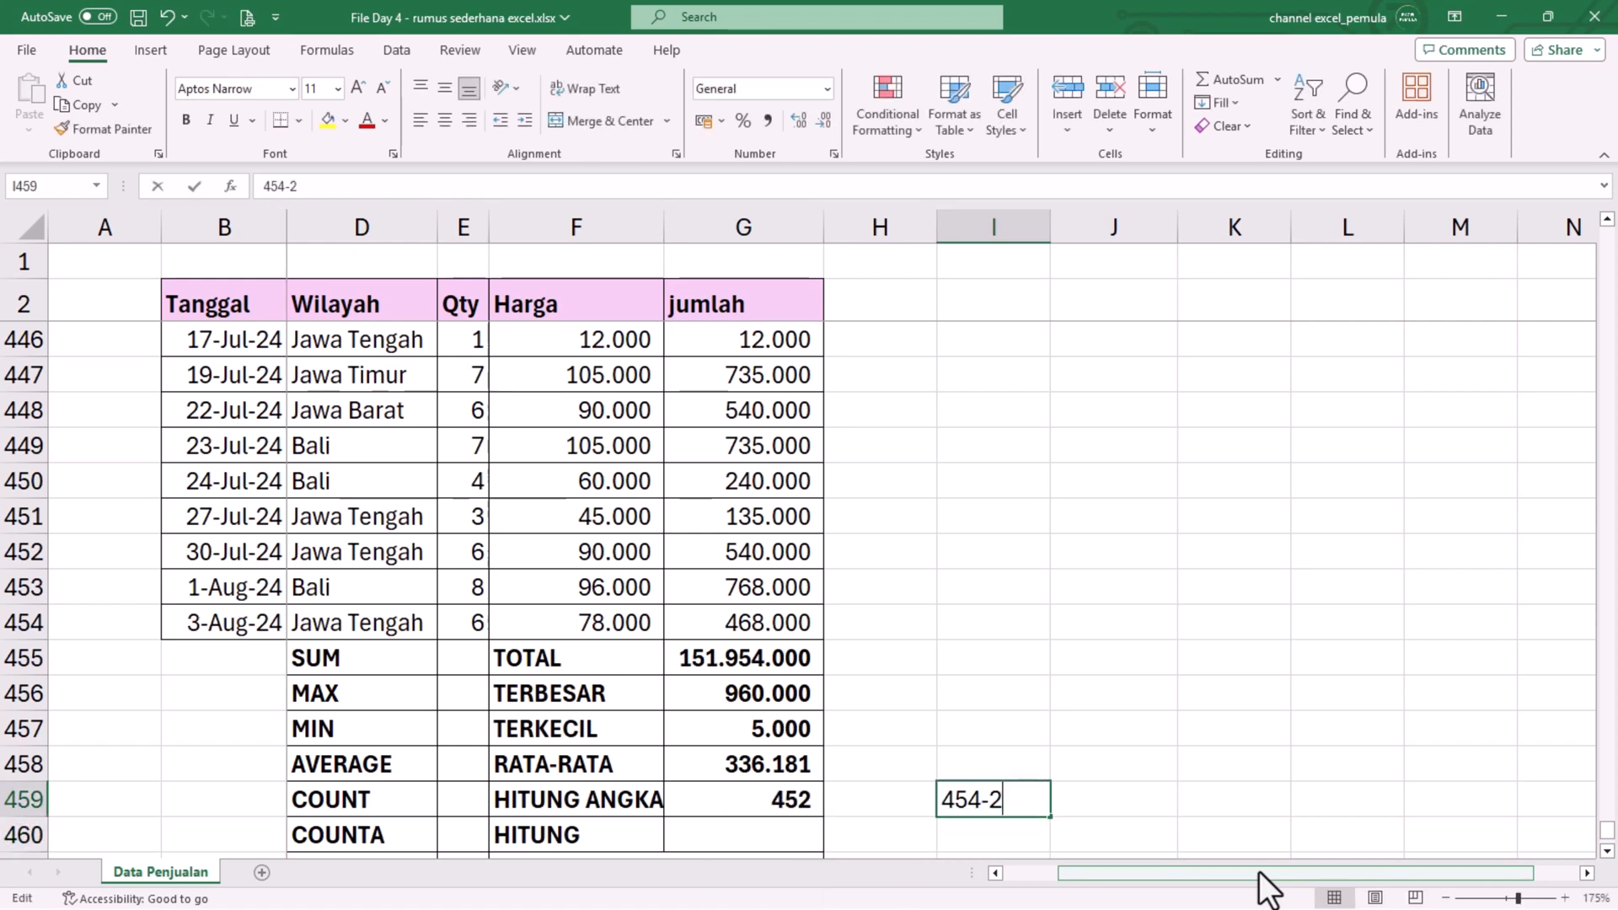
{"action": "key", "text": "Return"}
{"action": "key", "text": "Up"}
{"action": "key", "text": "Delete"}
{"action": "key", "text": "Left"}
{"action": "key", "text": "Left"}
{"action": "key", "text": "Left"}
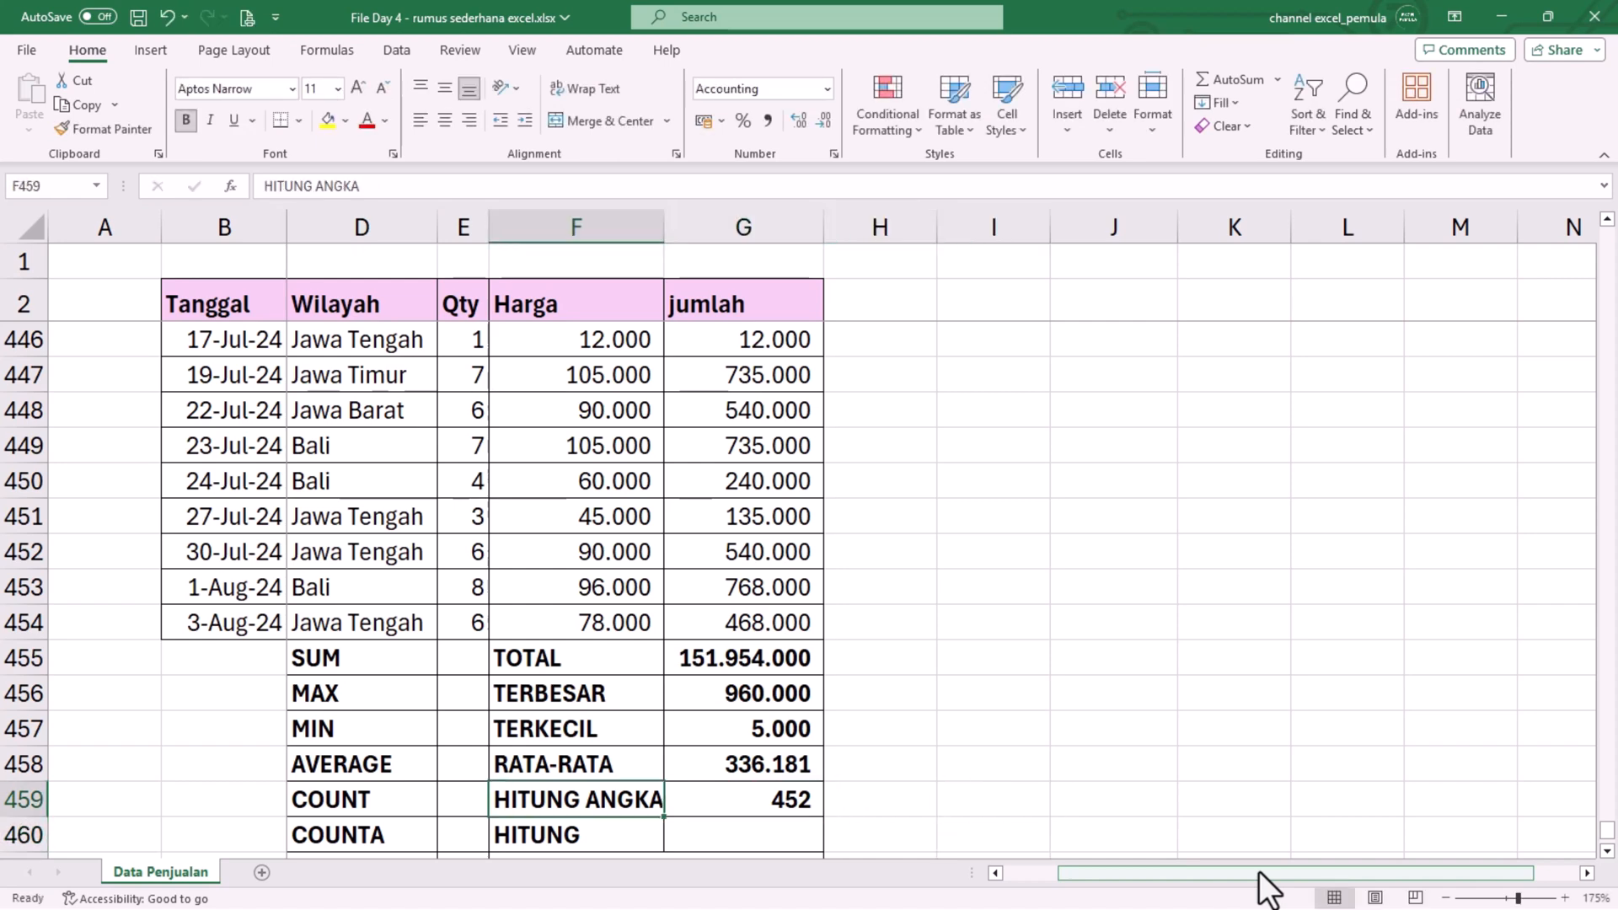
{"action": "key", "text": "Right"}
{"action": "key", "text": "Down"}
{"action": "key", "text": "Up"}
{"action": "key", "text": "Down"}
{"action": "key", "text": "Left"}
{"action": "key", "text": "Right"}
{"action": "key", "text": "Left"}
{"action": "key", "text": "Left"}
Step: Enter =COUNTA(G2:G454) in cell G460, counting the jumlah column including its header
{"action": "key", "text": "Right"}
{"action": "key", "text": "Right"}
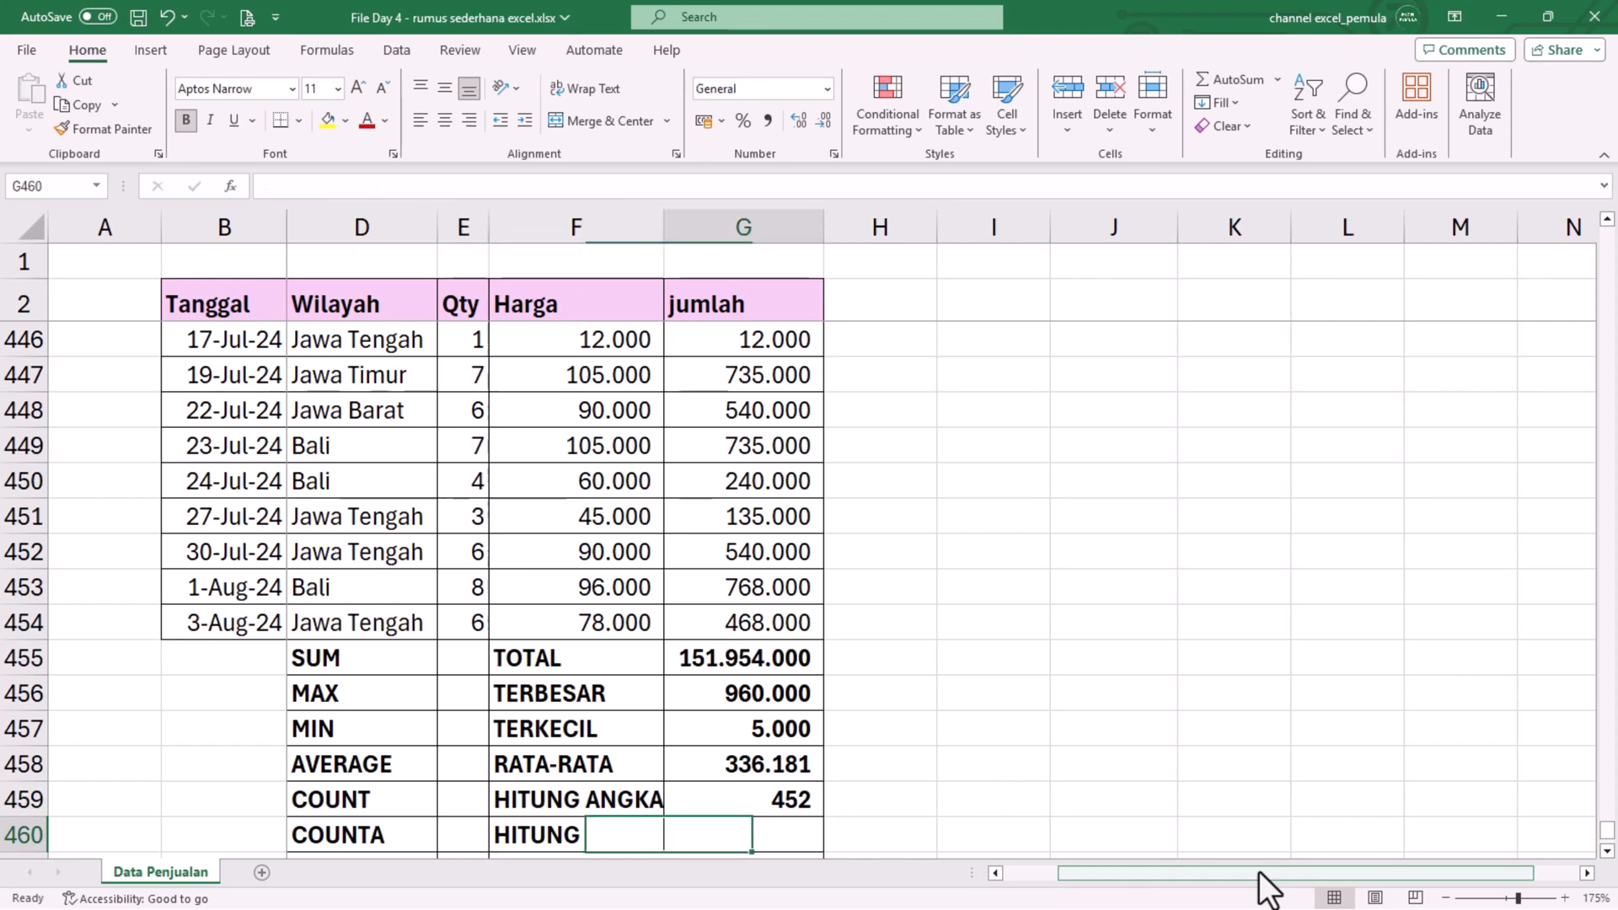
{"action": "scroll", "coordinate": [1062, 825], "scroll_direction": "down", "scroll_amount": 2}
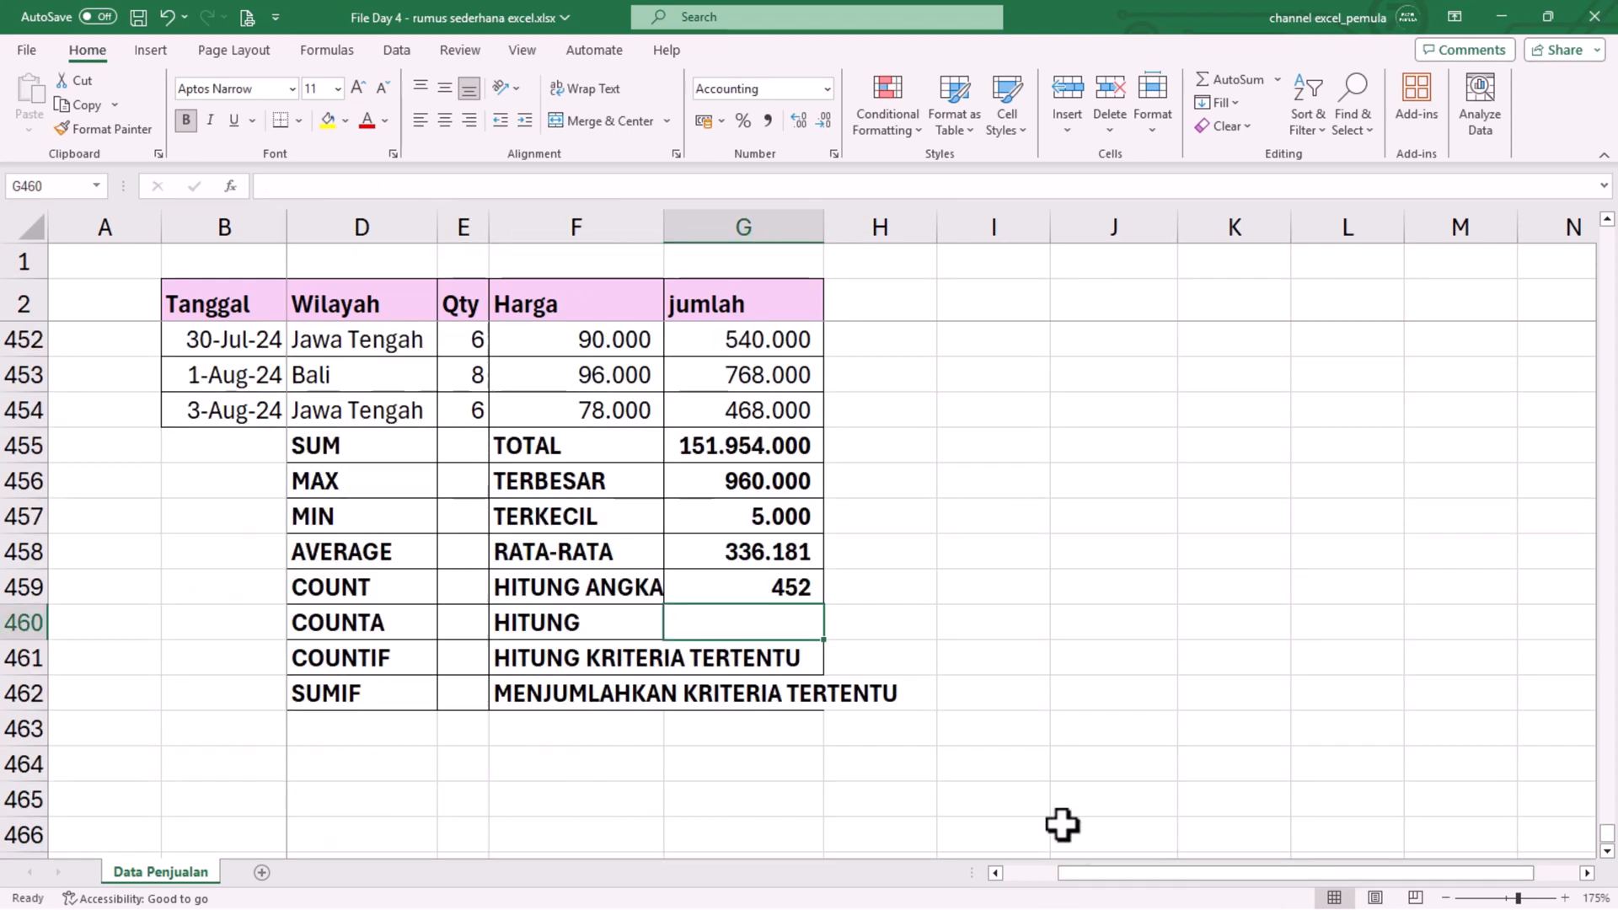
{"action": "scroll", "coordinate": [795, 543], "scroll_direction": "up", "scroll_amount": 10}
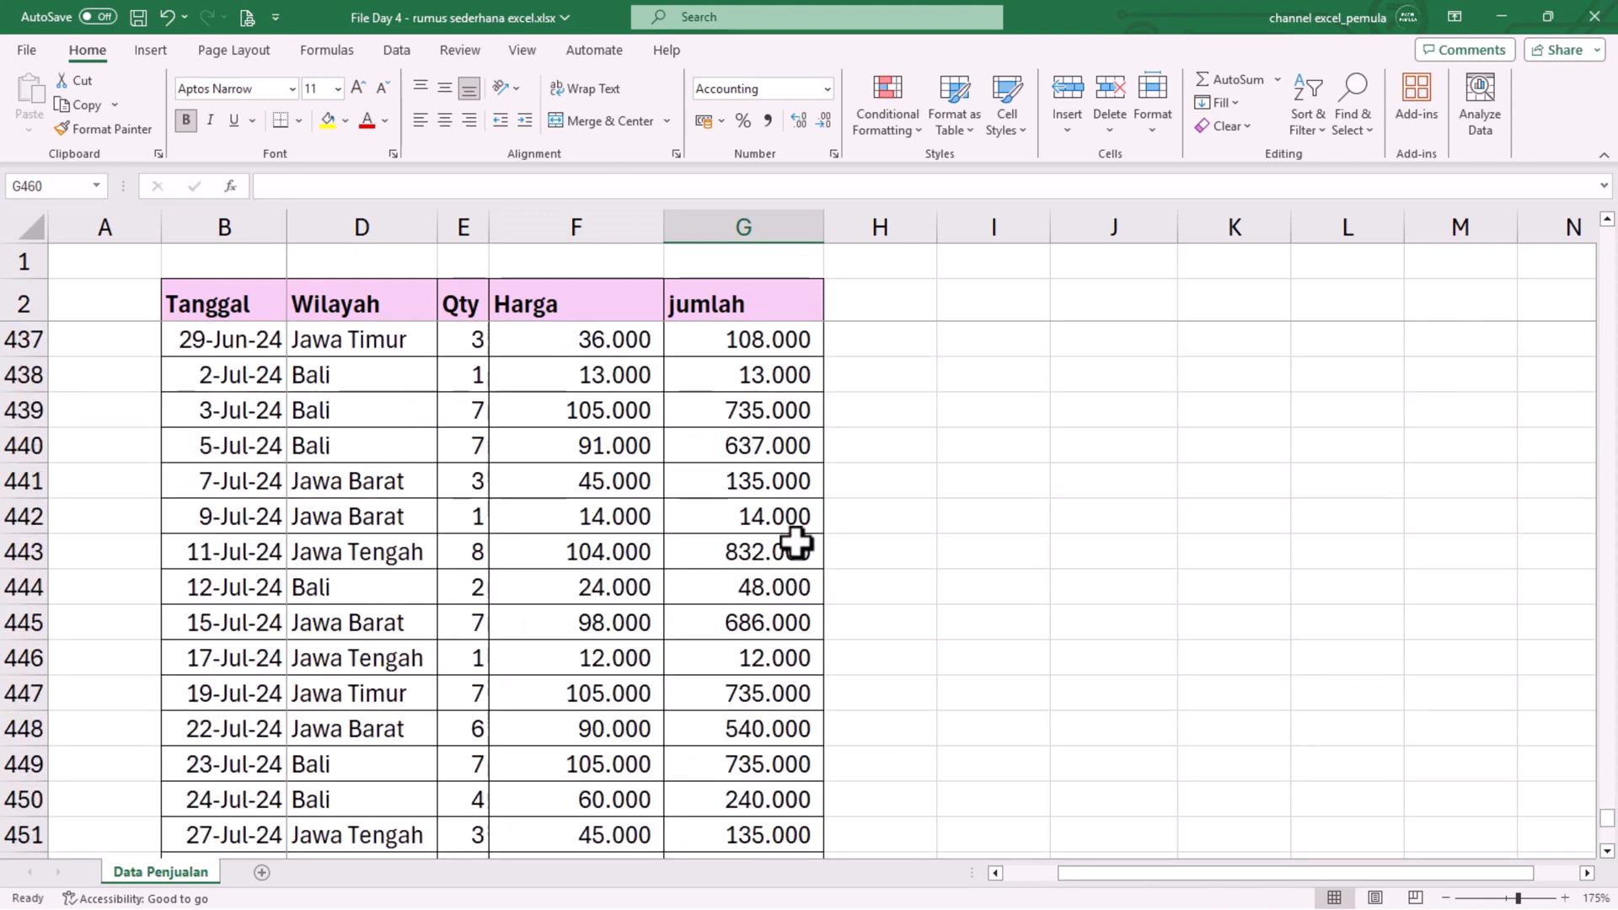
{"action": "scroll", "coordinate": [790, 534], "scroll_direction": "down", "scroll_amount": 8}
{"action": "scroll", "coordinate": [729, 555], "scroll_direction": "down", "scroll_amount": 2}
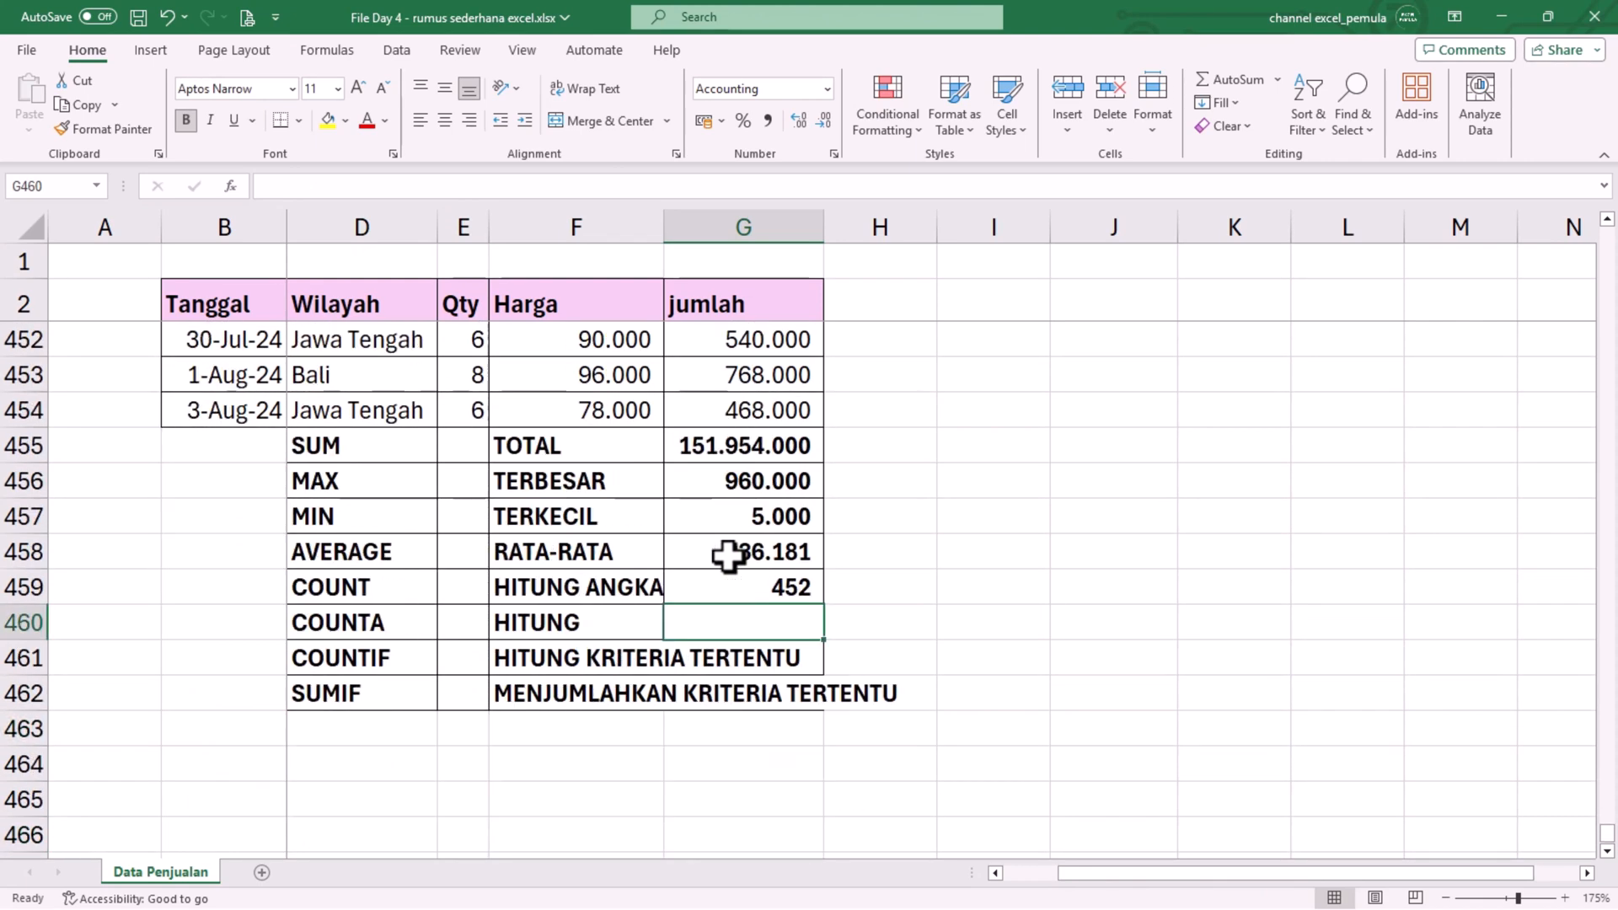
{"action": "type", "text": "="}
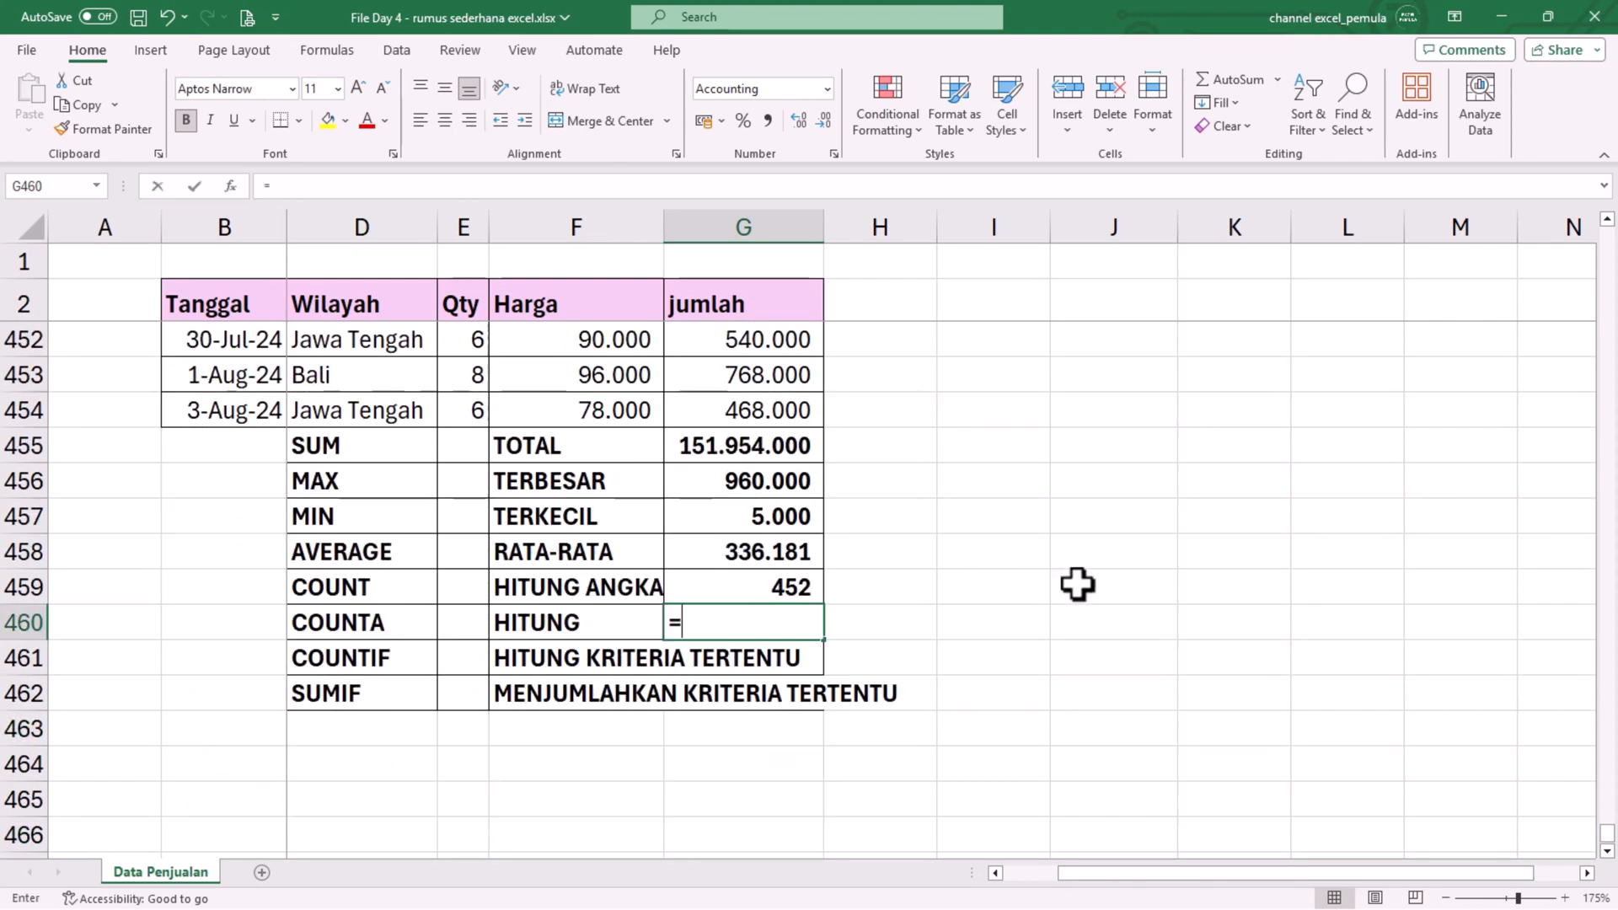
{"action": "key", "text": "ctrl+shift+Up"}
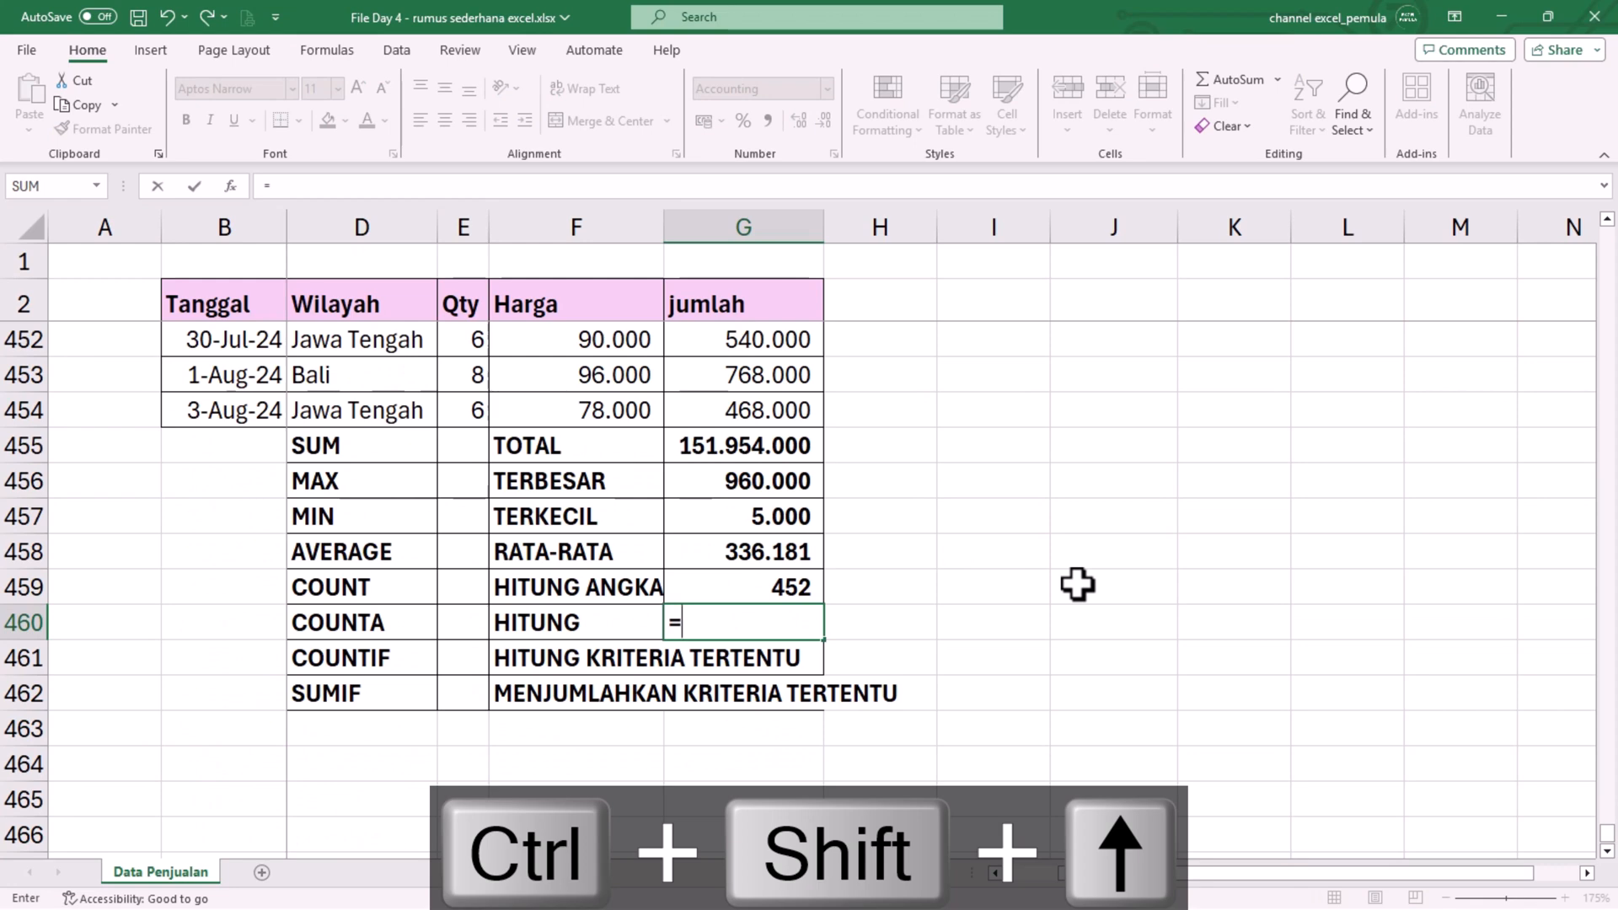
{"action": "type", "text": "COUNTA("}
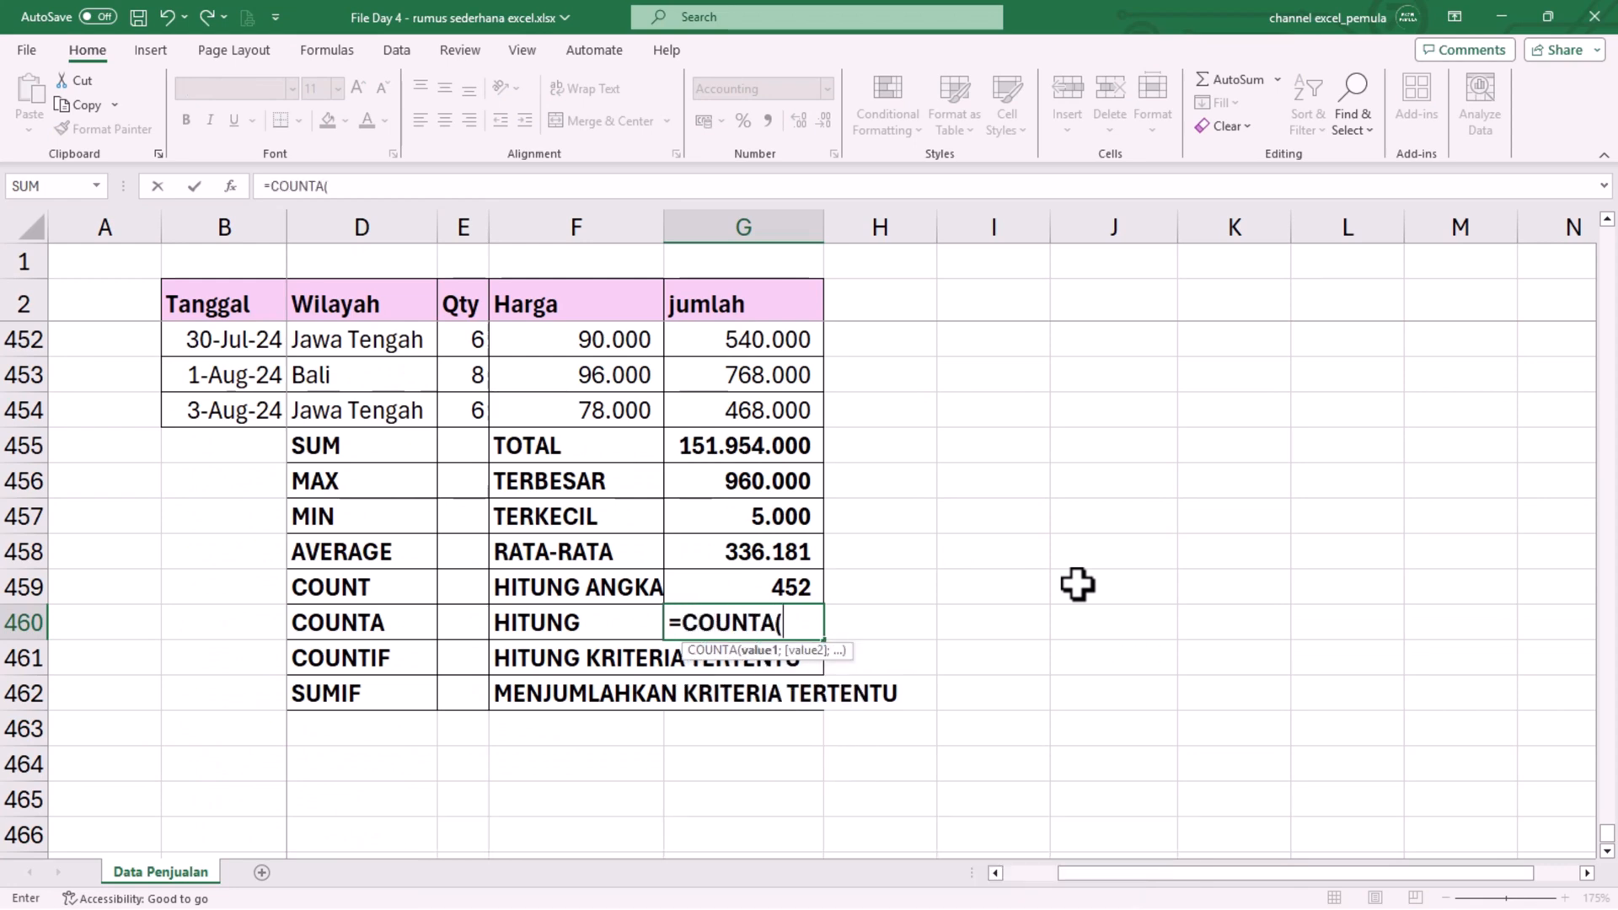
{"action": "key", "text": "Up"}
{"action": "key", "text": "Up"}
{"action": "key", "text": "Up"}
{"action": "key", "text": "Up"}
{"action": "key", "text": "Up"}
{"action": "key", "text": "Up"}
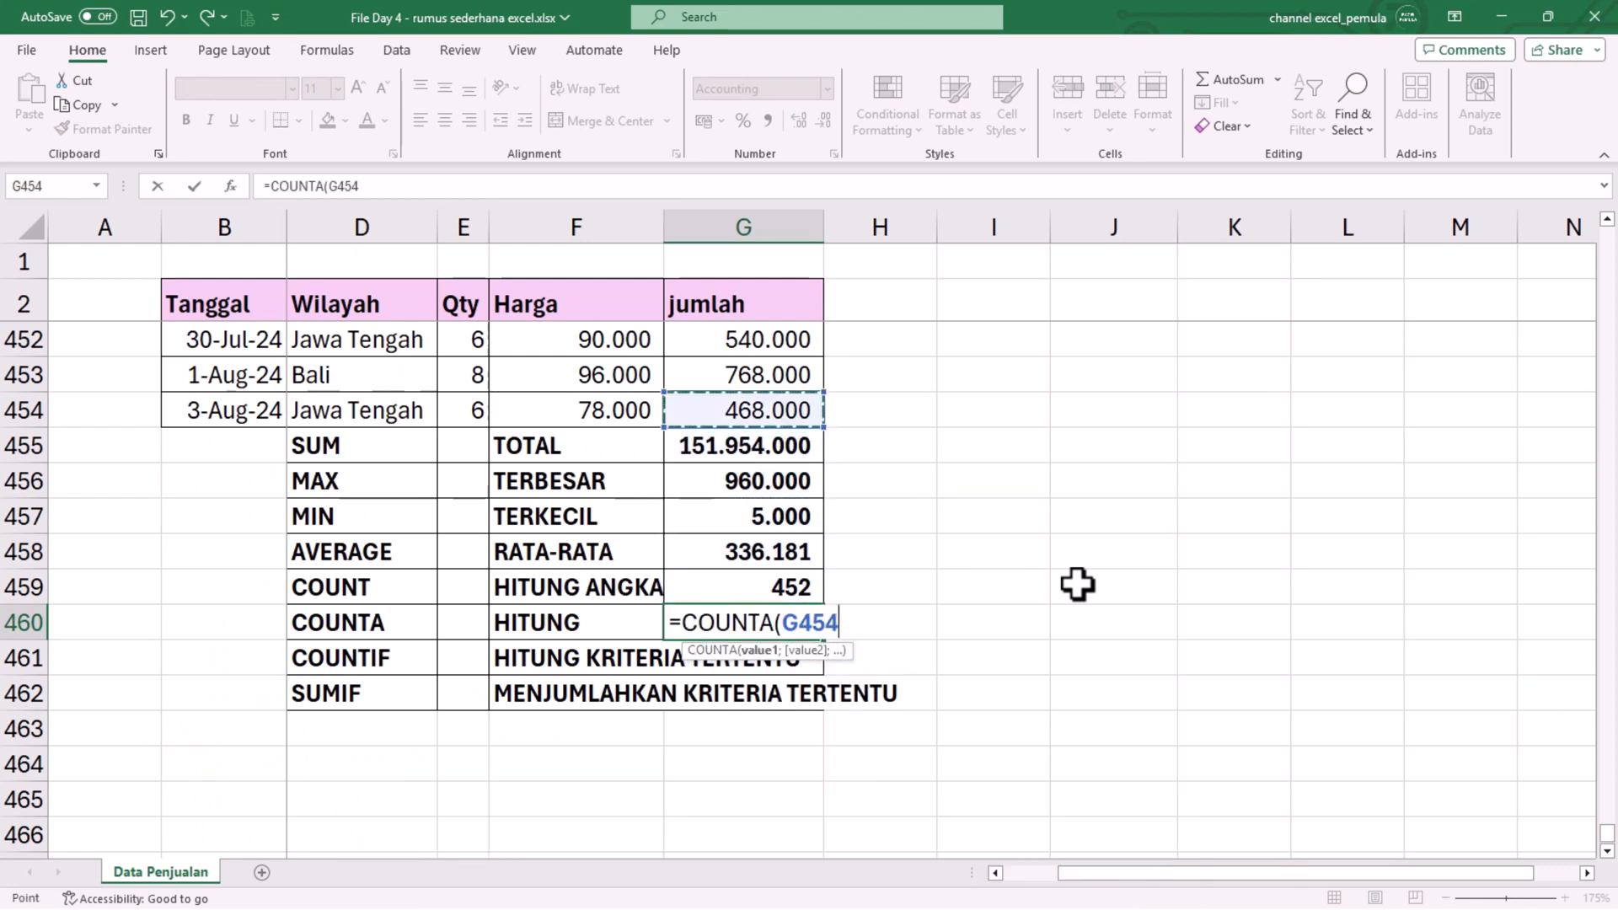
{"action": "key", "text": "ctrl+shift+Up"}
{"action": "key", "text": "shift+Down"}
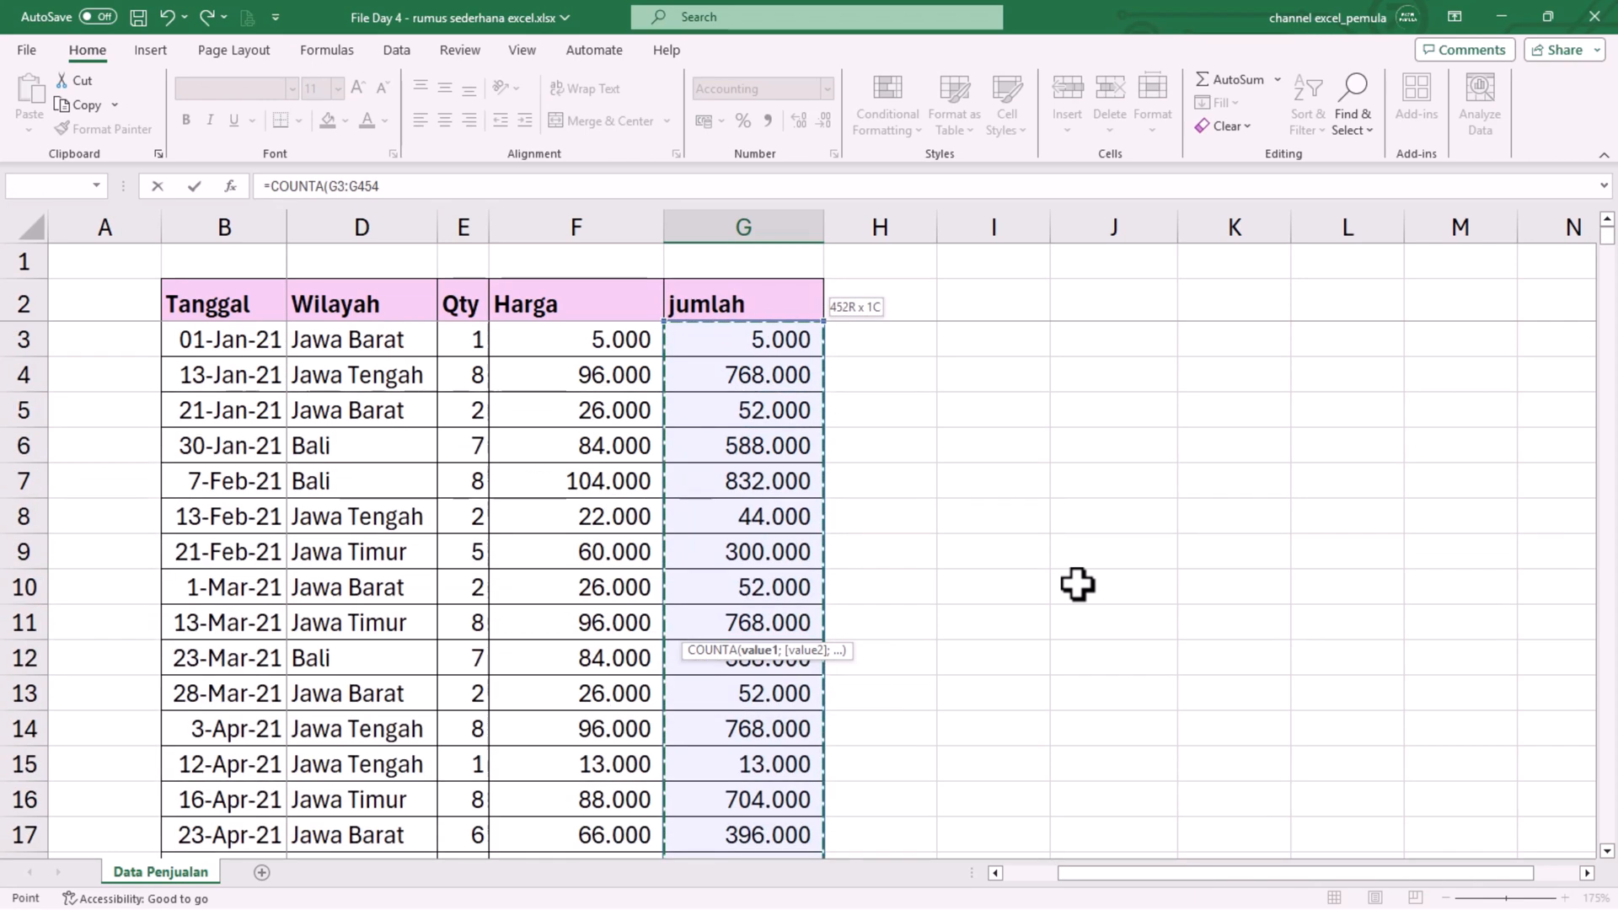
{"action": "key", "text": "shift+Up"}
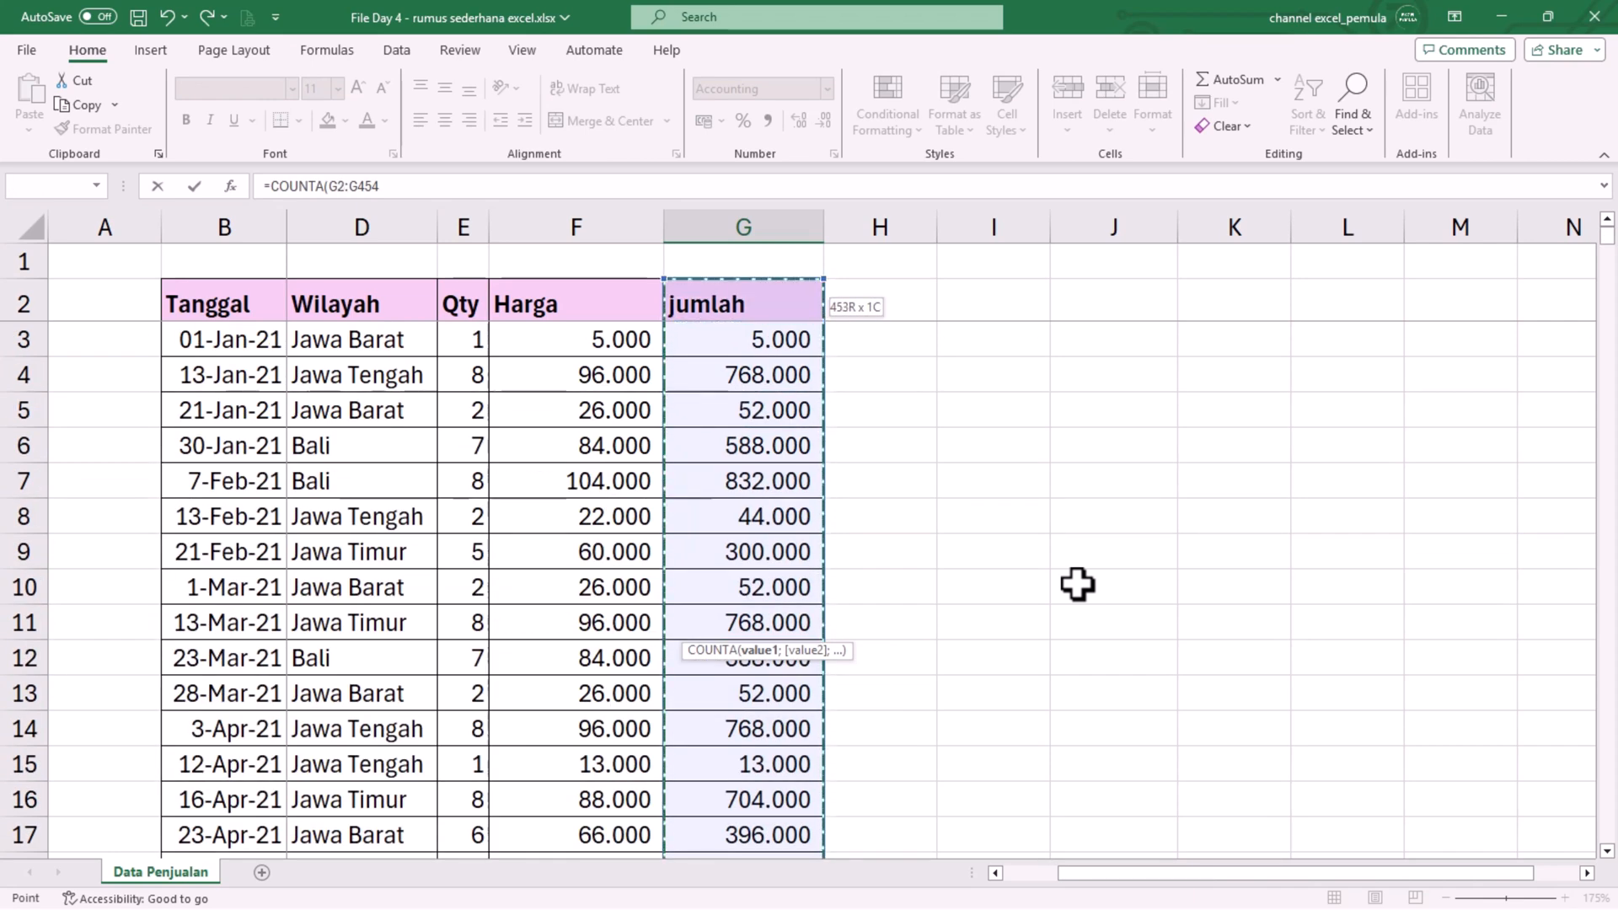
{"action": "key", "text": "Return"}
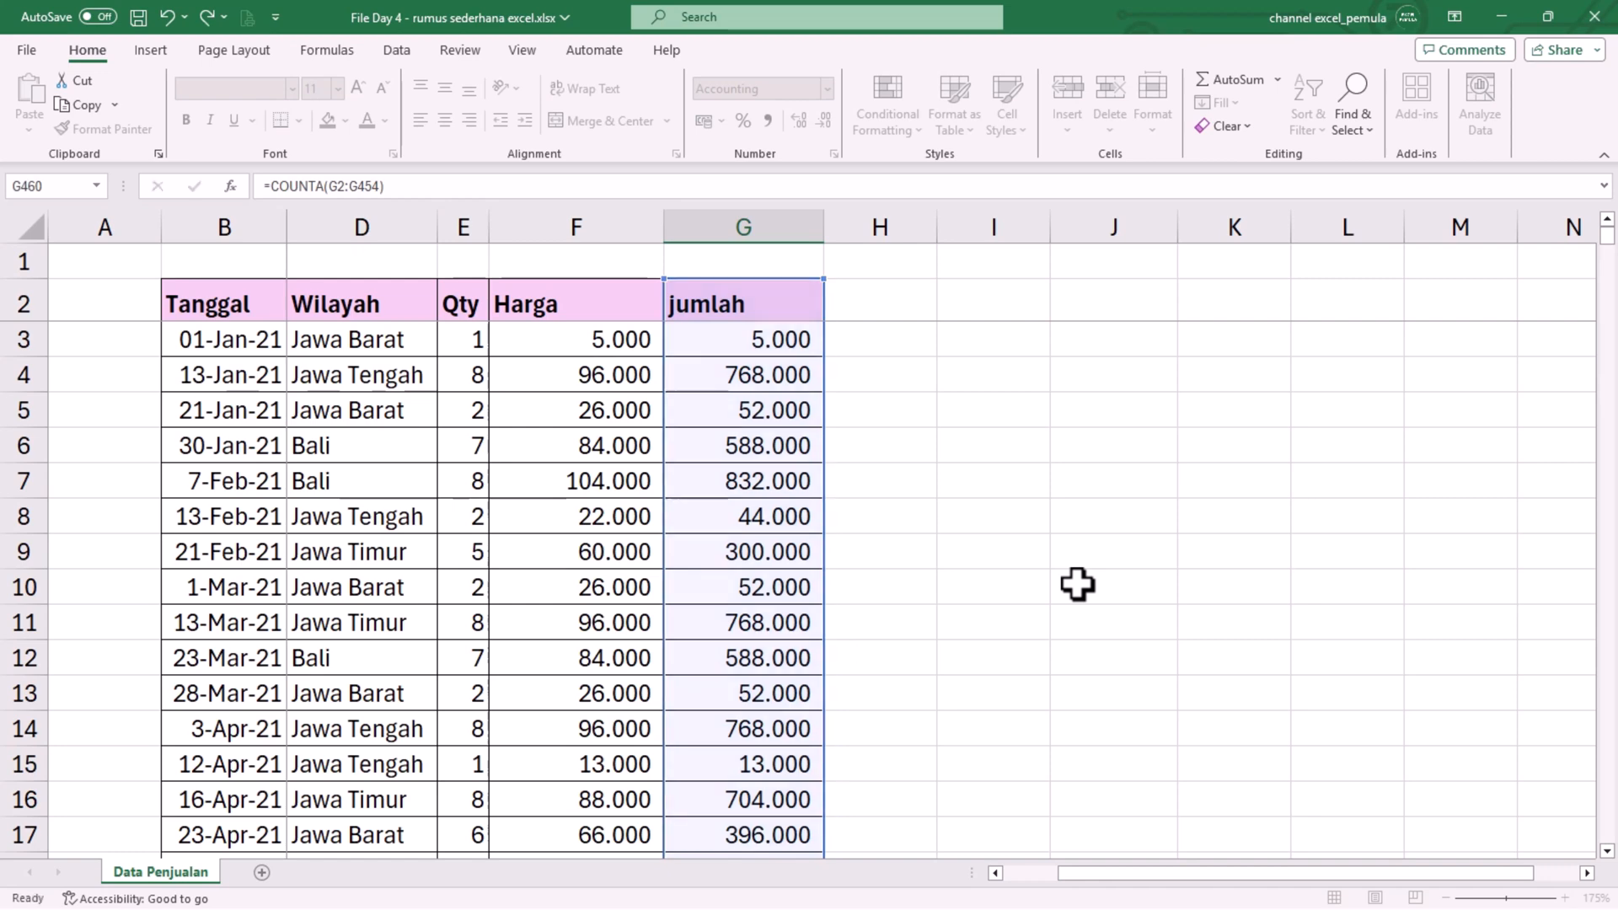
Step: Change the COUNT formula's range in G459 to G2:G454 so it also covers the header cell
{"action": "key", "text": "Up"}
{"action": "key", "text": "Up"}
{"action": "key", "text": "F2"}
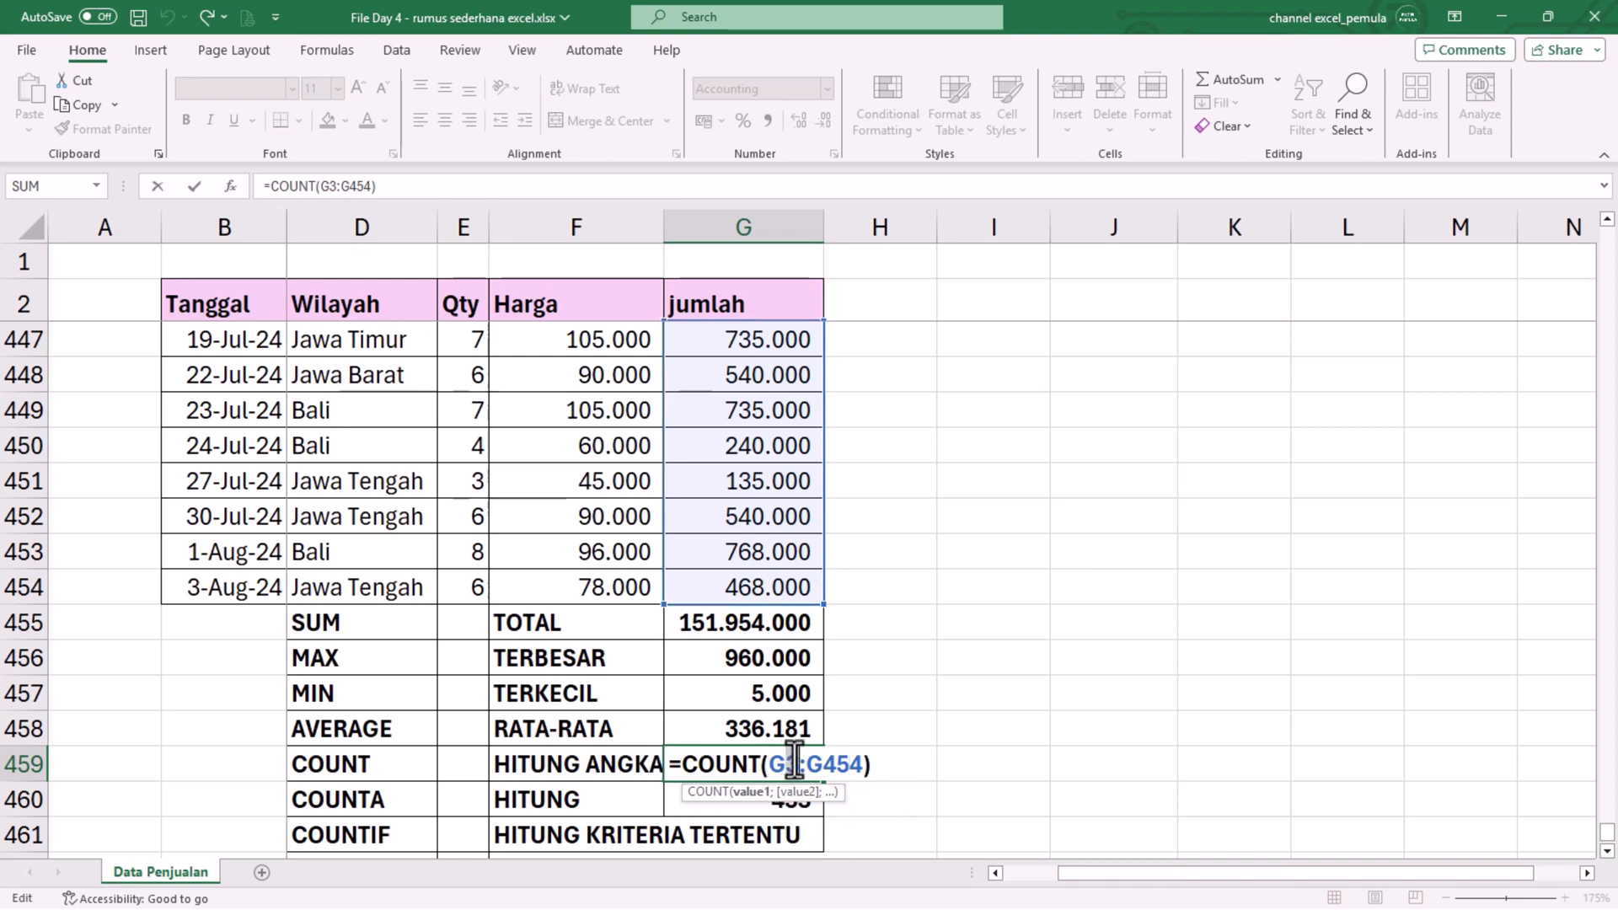
{"action": "key", "text": "BackSpace"}
{"action": "type", "text": "22"}
{"action": "key", "text": "BackSpace"}
{"action": "key", "text": "ctrl+Return"}
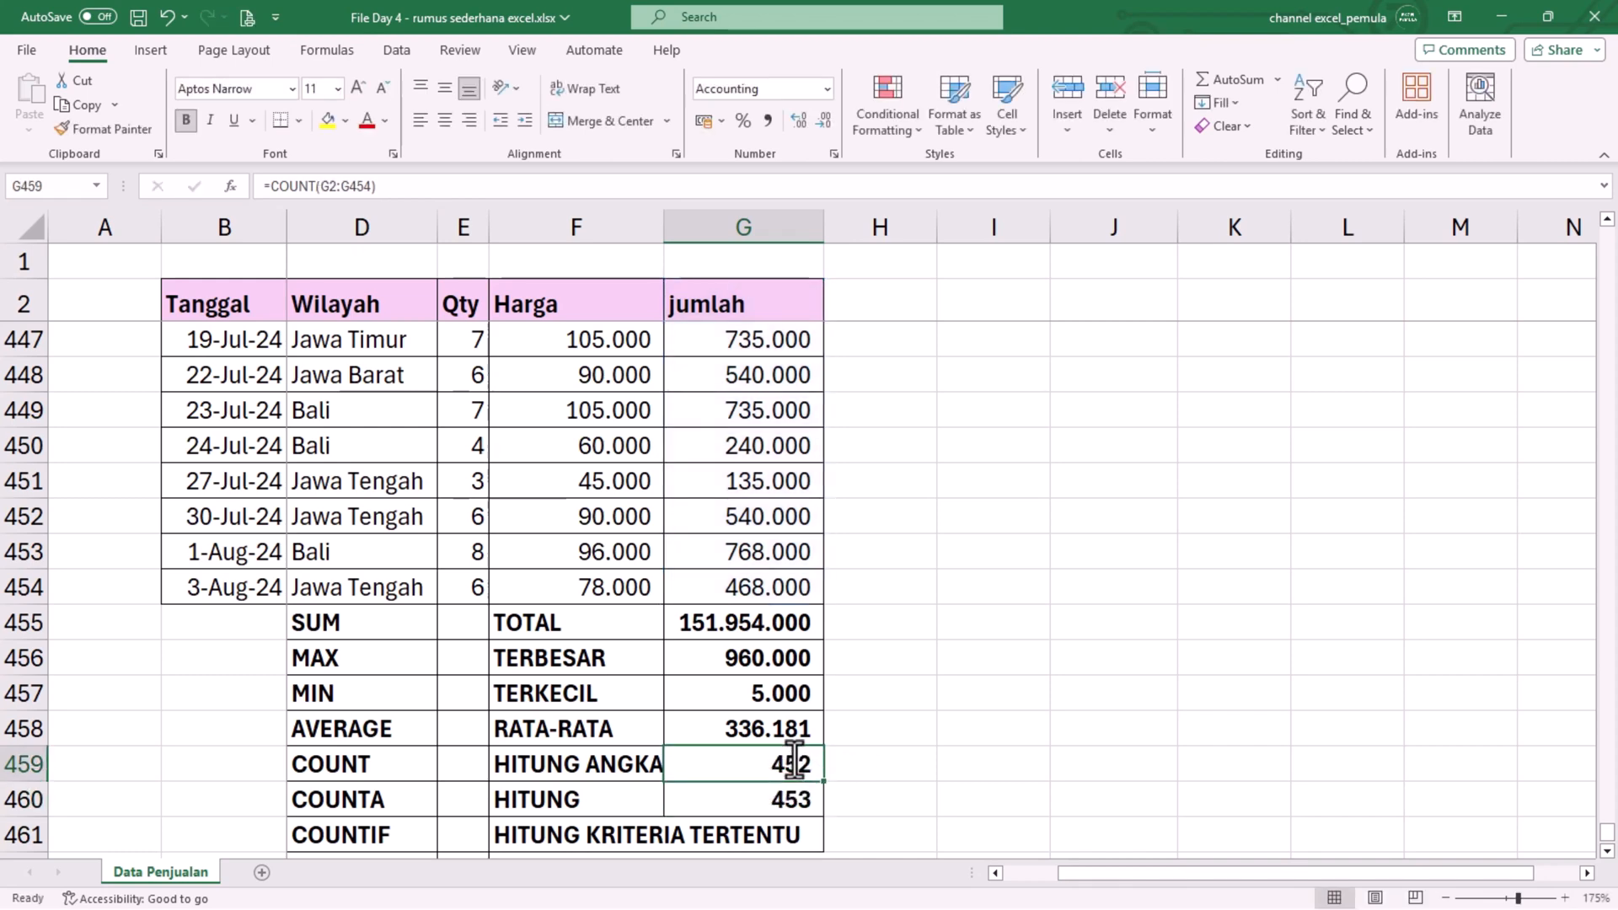
Step: Compare the ranges of the COUNT and COUNTA formulas in G459 and G460 with the jumlah header cell G2
{"action": "key", "text": "F2"}
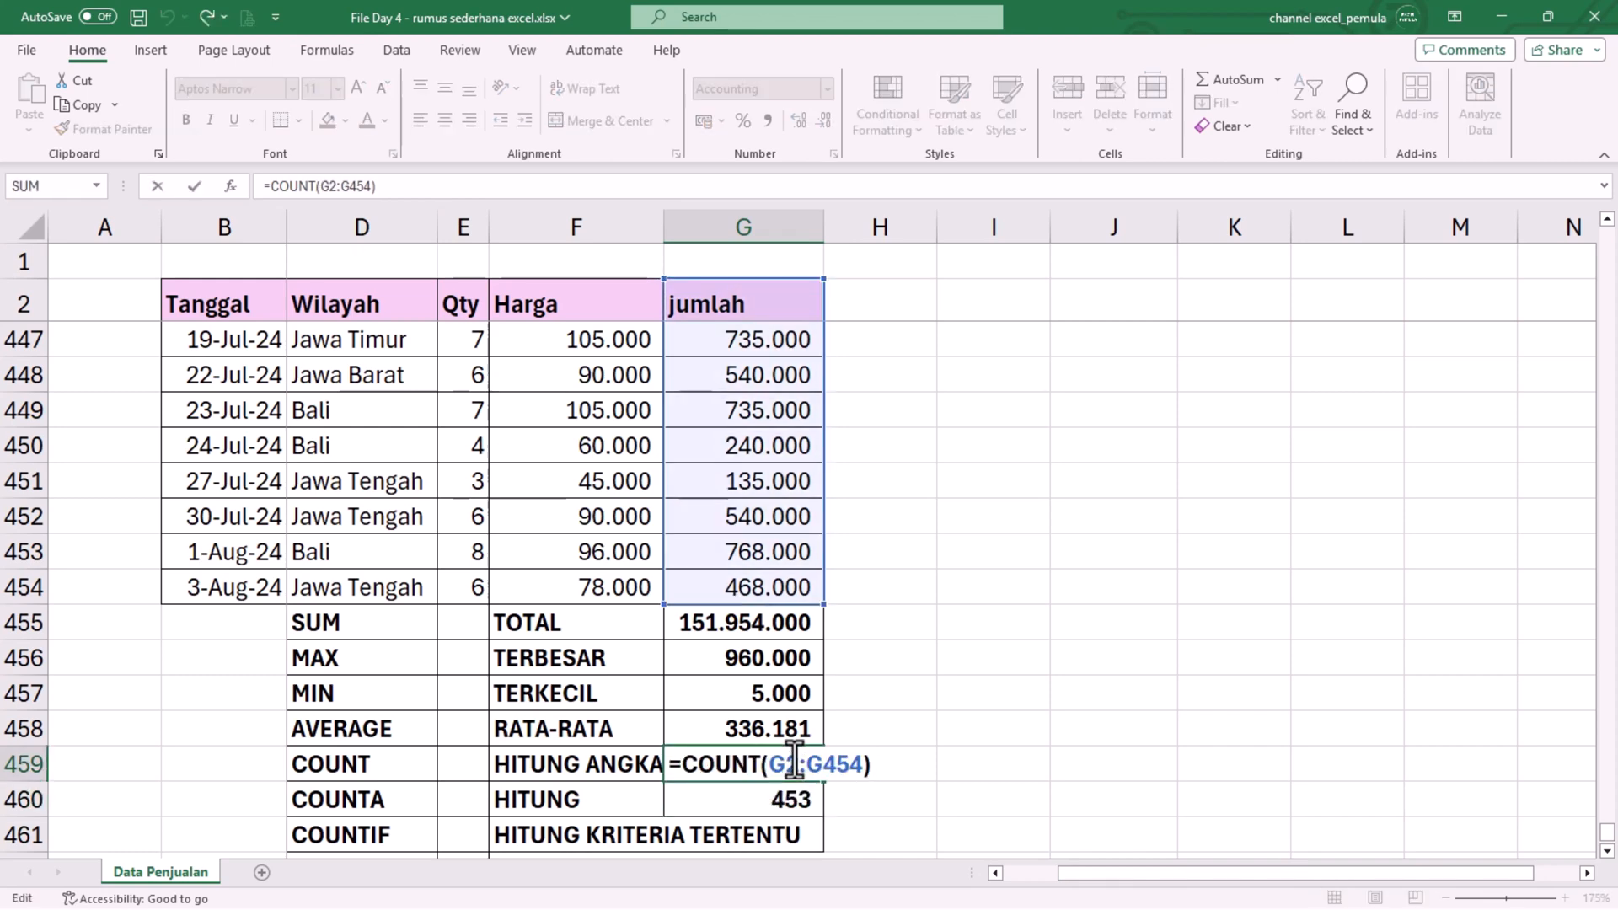
{"action": "key", "text": "ctrl+Return"}
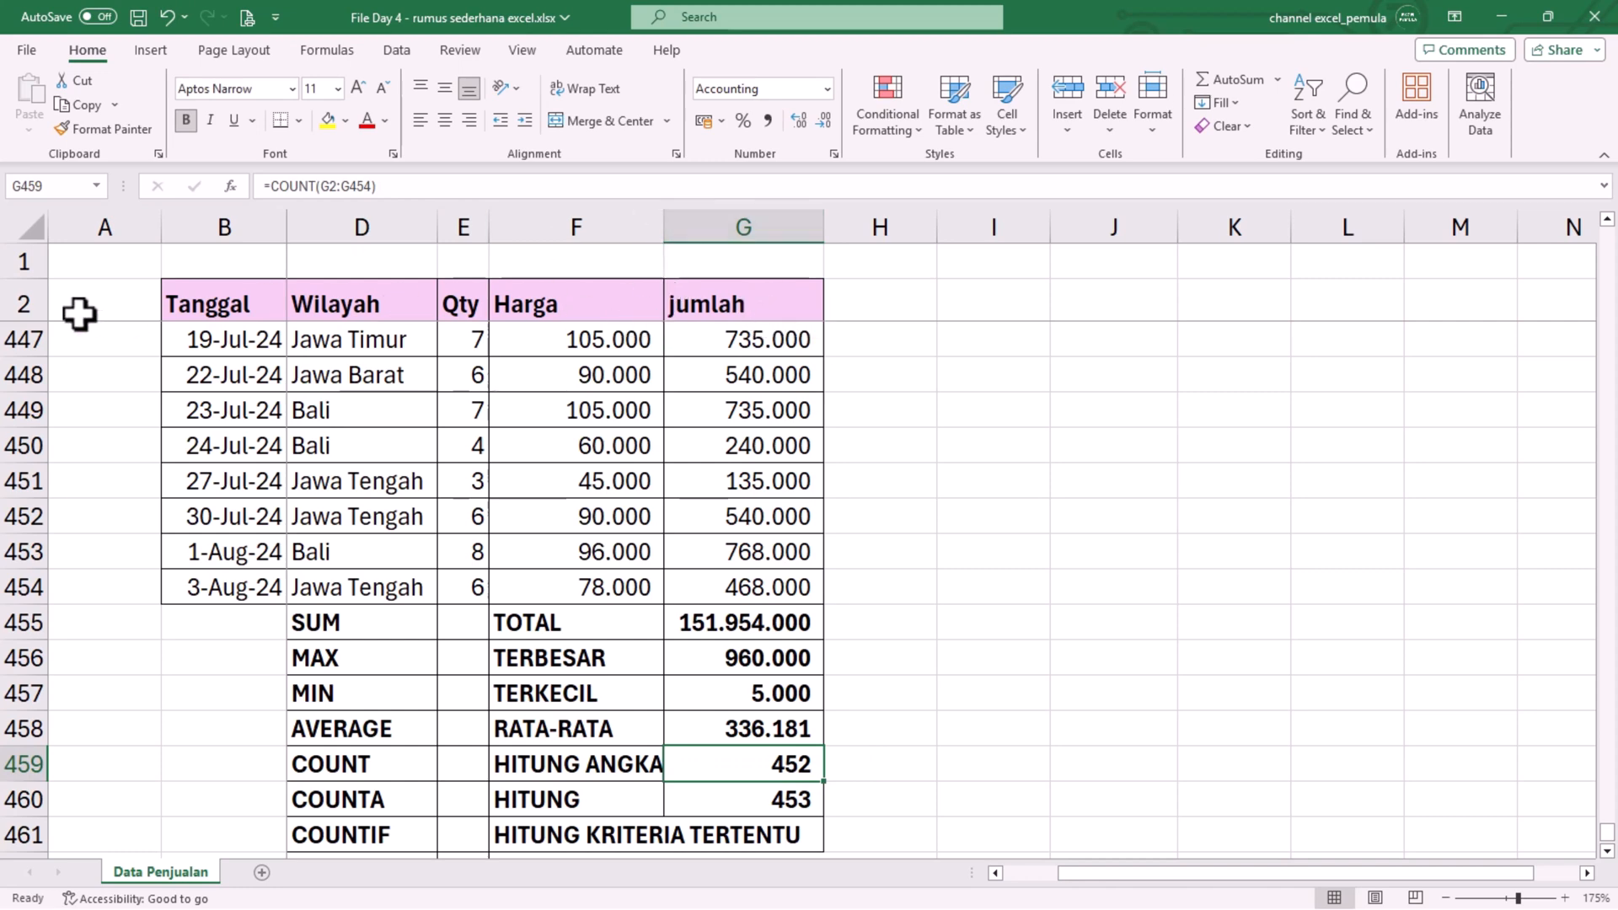
{"action": "left_click", "coordinate": [715, 311]}
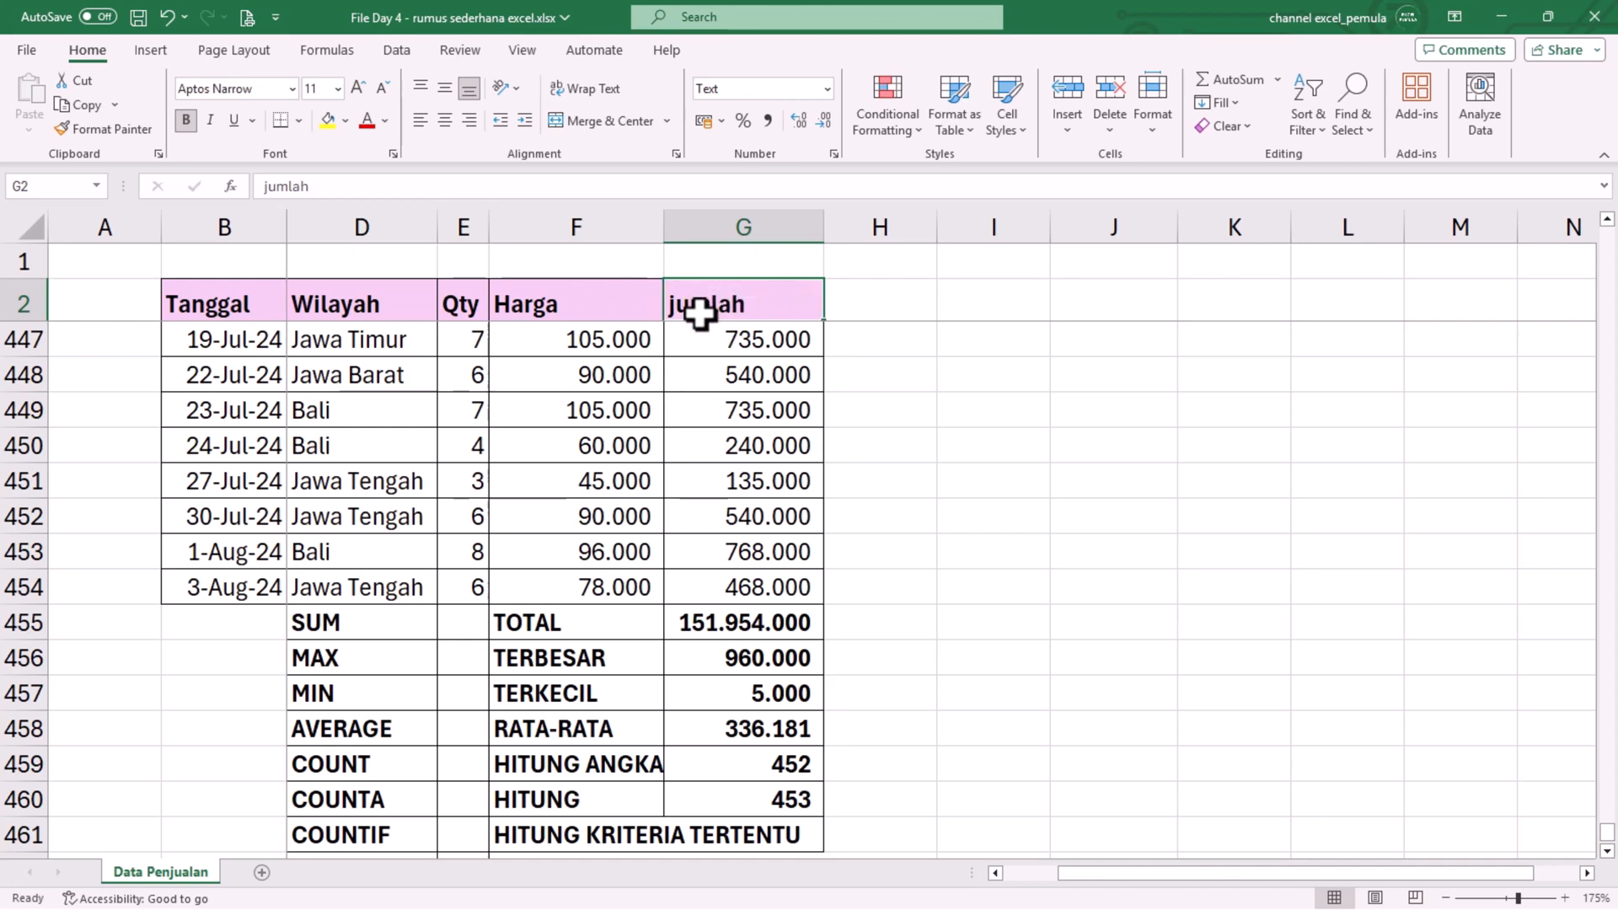
{"action": "left_click", "coordinate": [765, 748]}
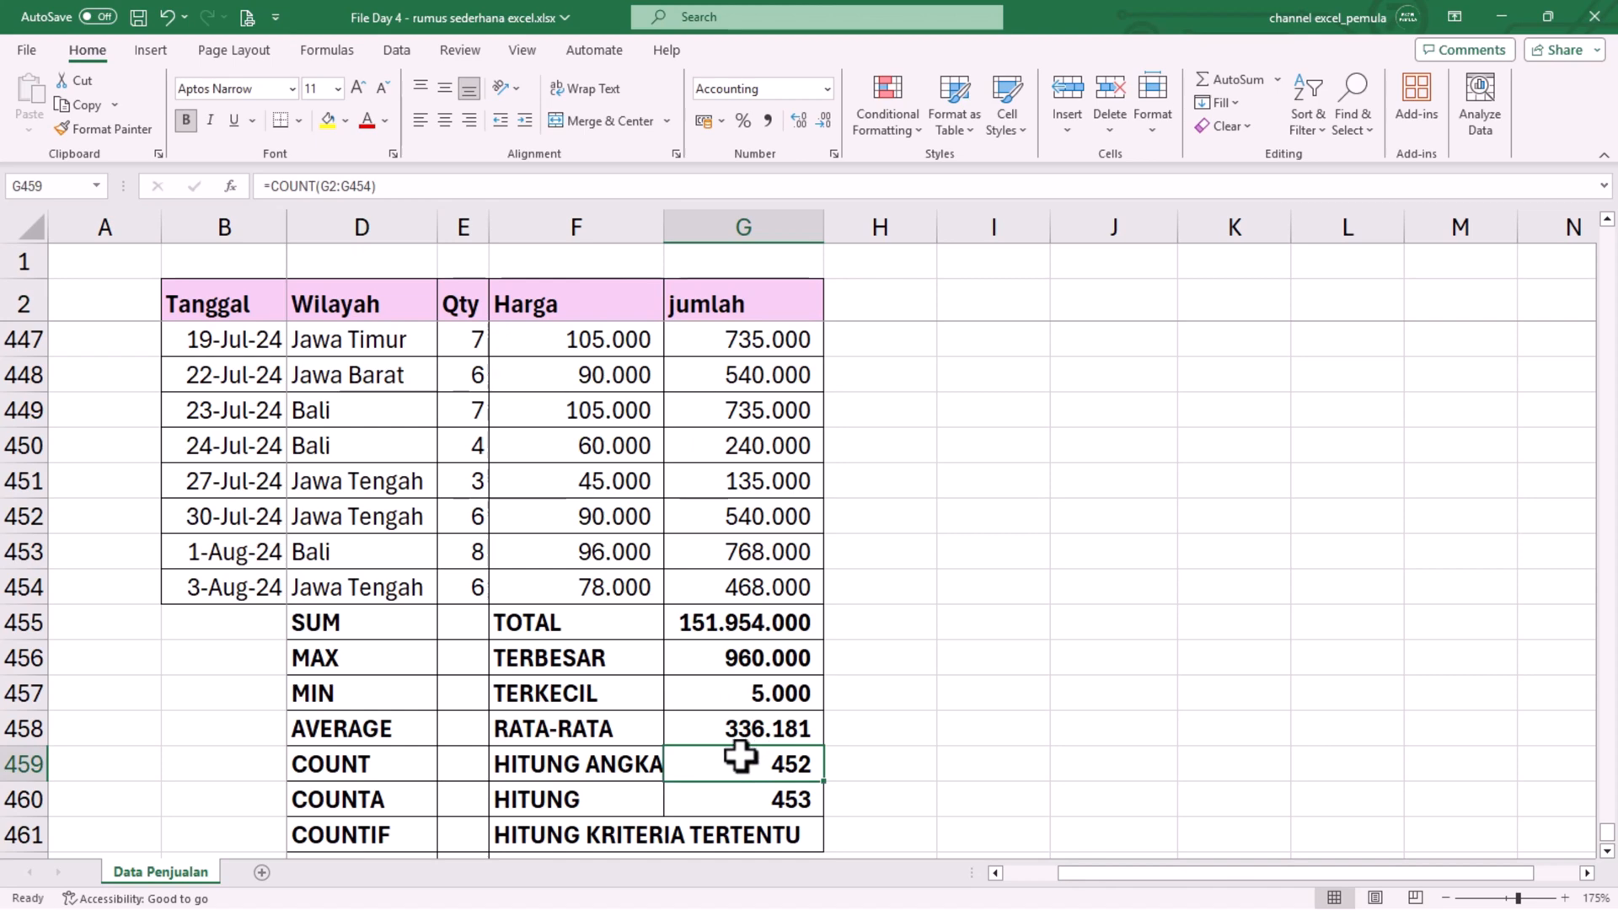
{"action": "double_click", "coordinate": [779, 788]}
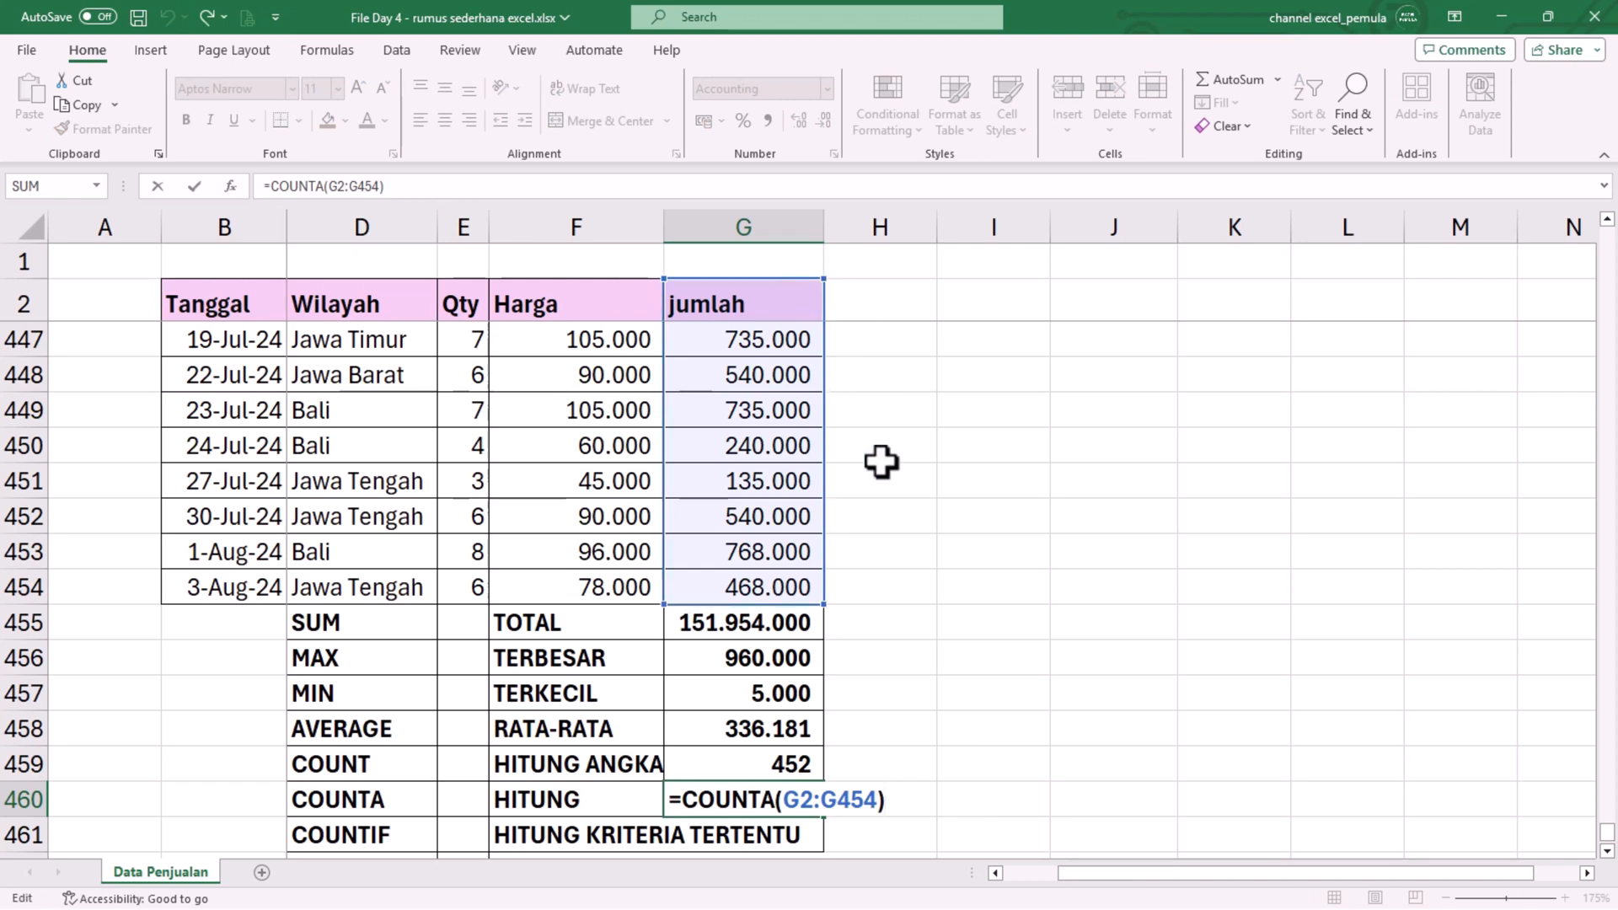
{"action": "key", "text": "ctrl+Return"}
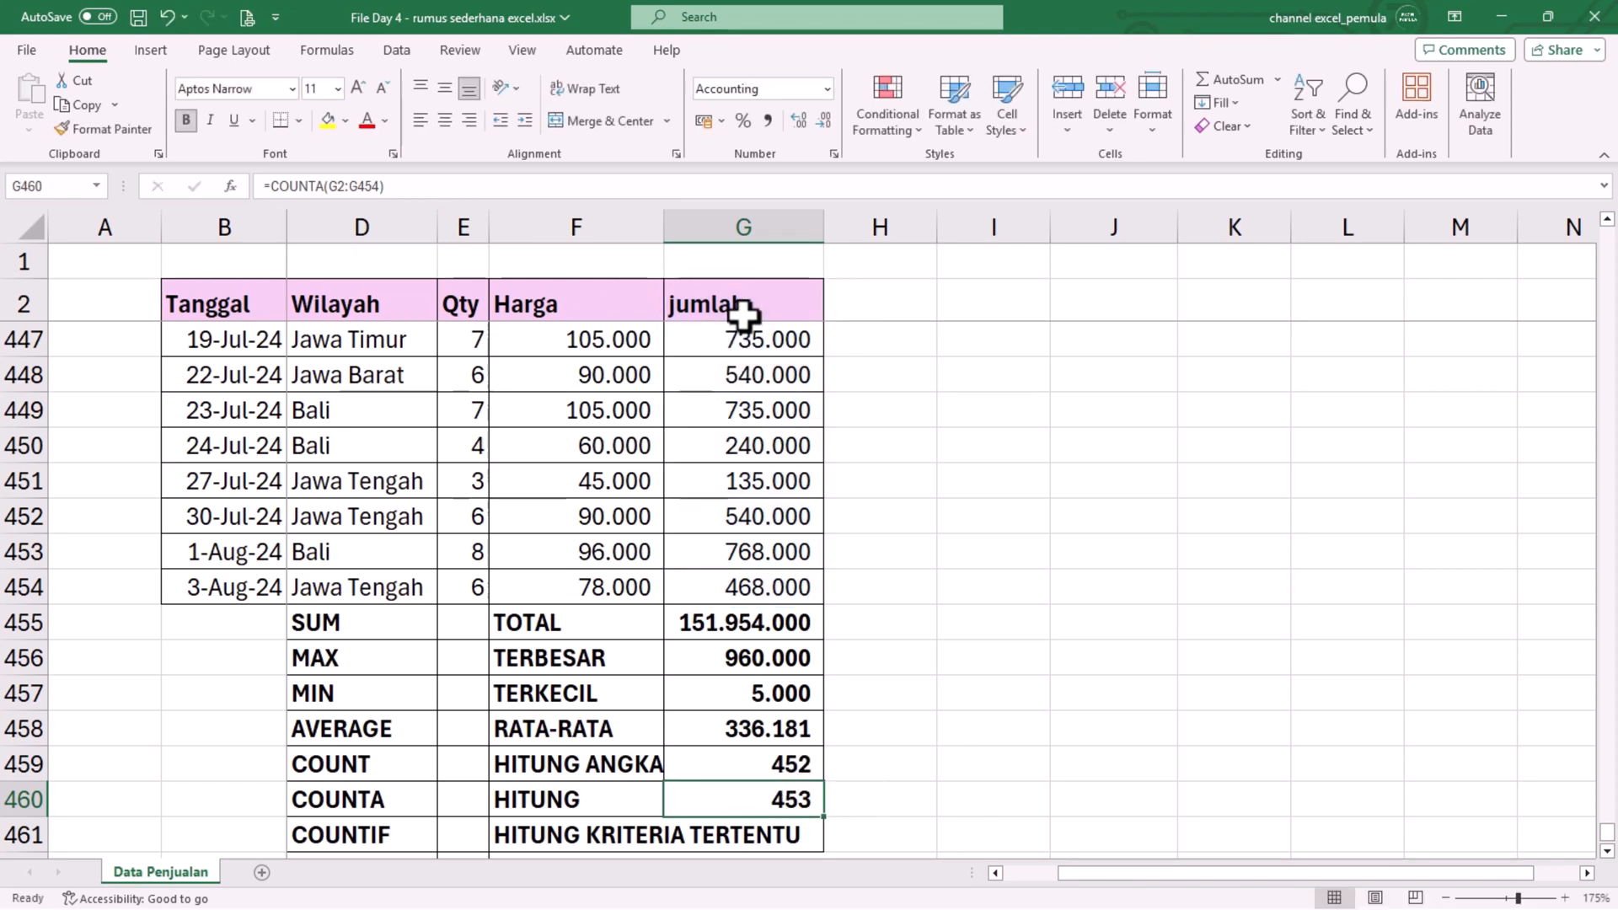
{"action": "left_click", "coordinate": [742, 315]}
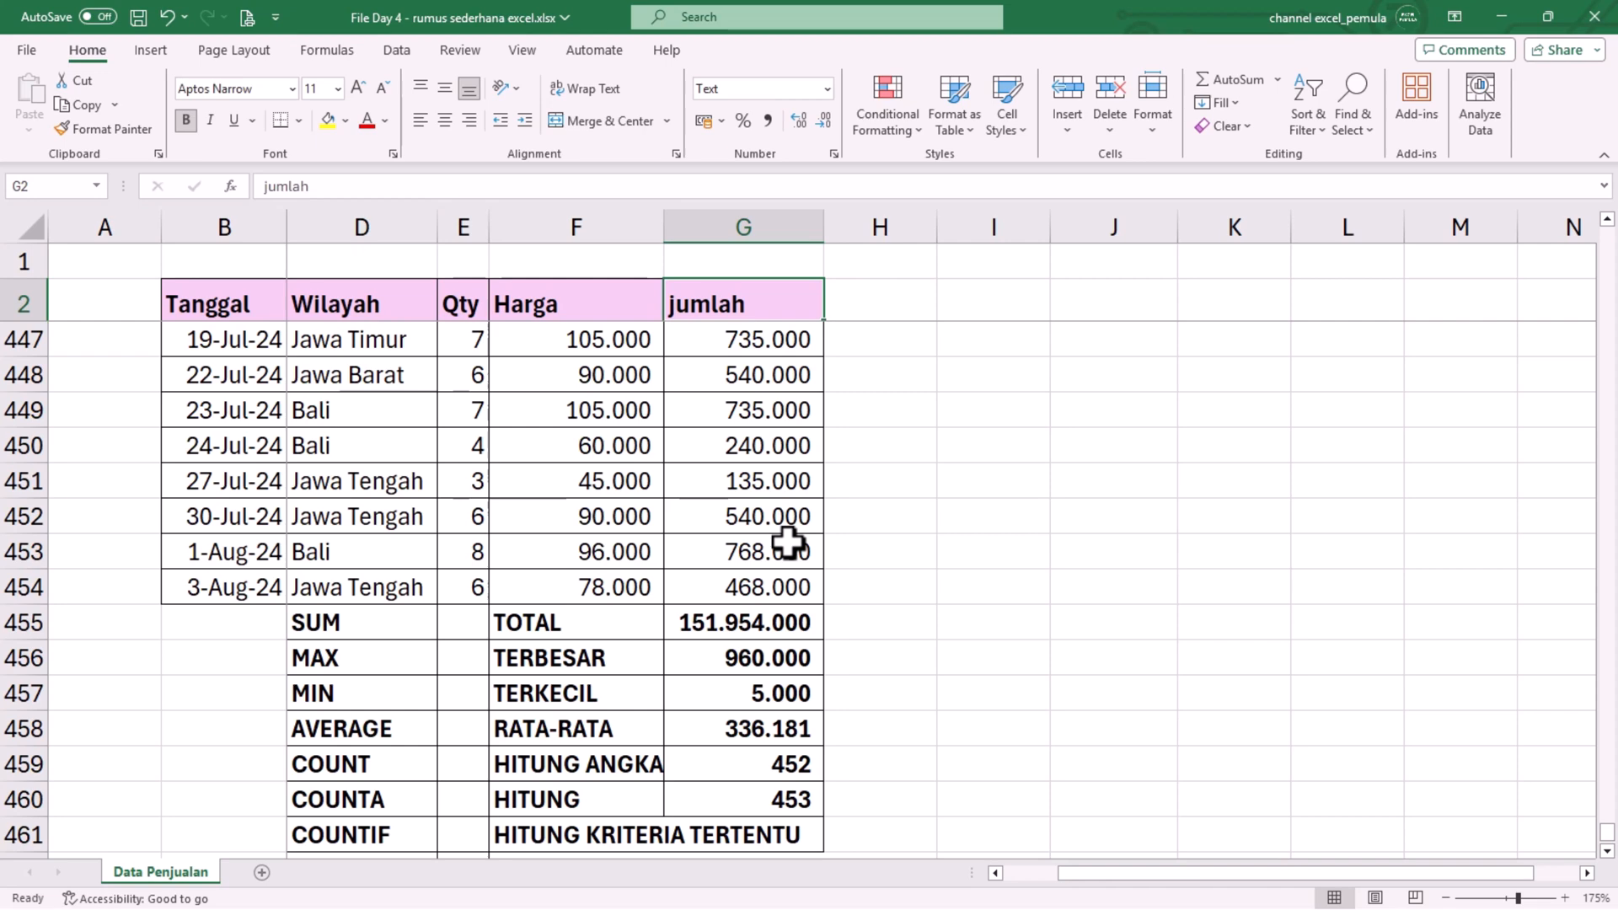
Step: Enter =COUNTIF(G2:G454;240000) in cell G461 to count the jumlah entries equal to 240000
{"action": "scroll", "coordinate": [788, 544], "scroll_direction": "down", "scroll_amount": 1}
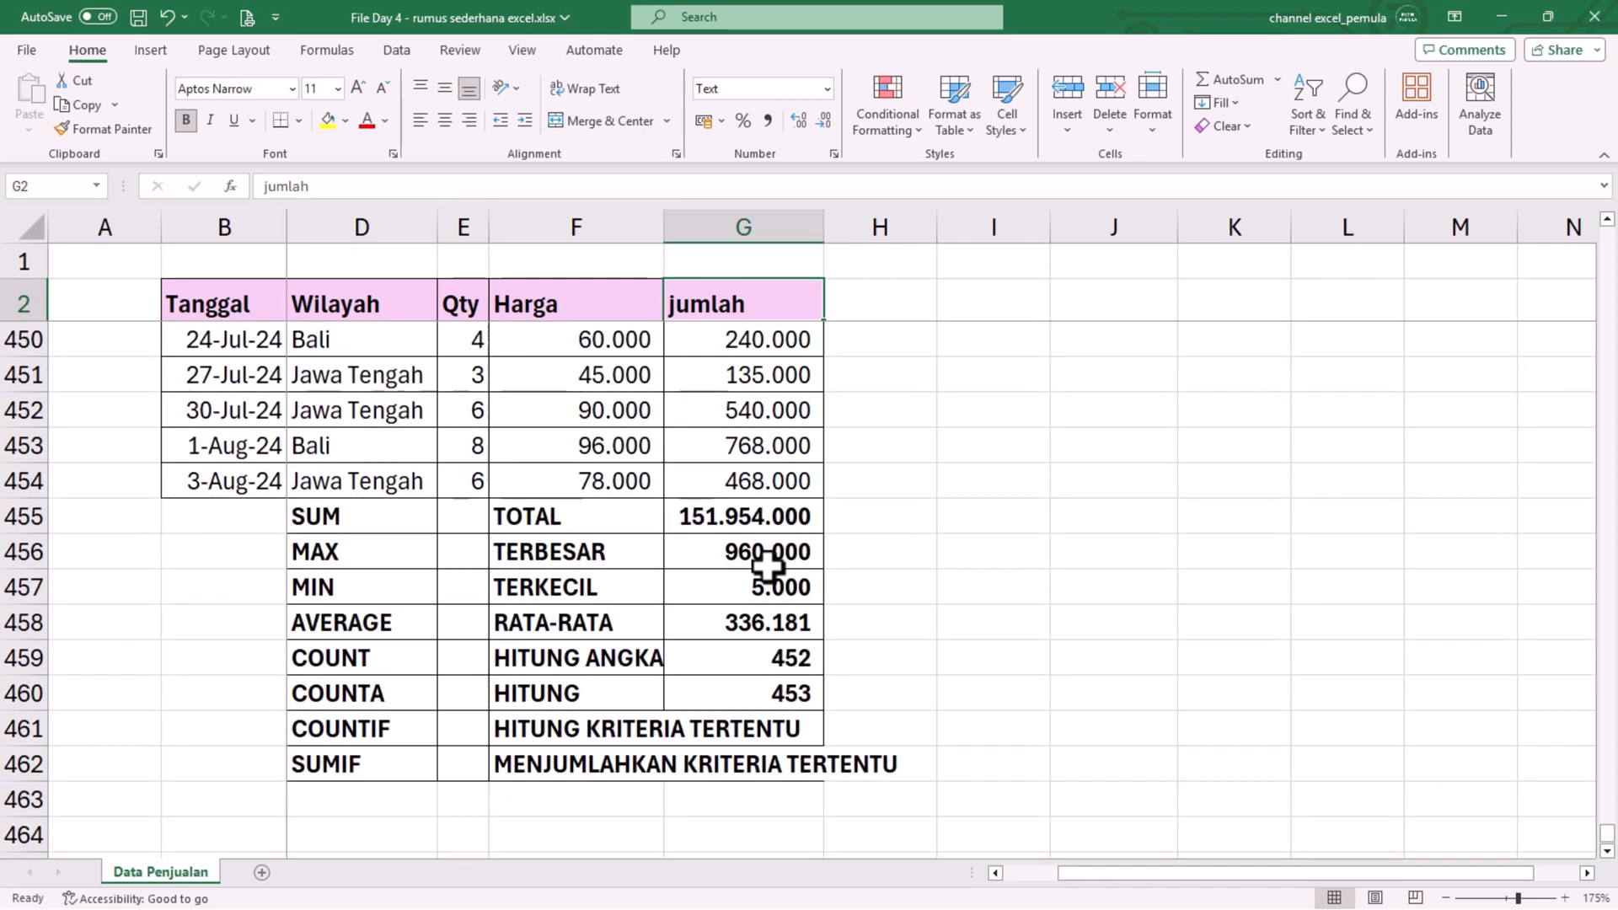
{"action": "left_click", "coordinate": [799, 730]}
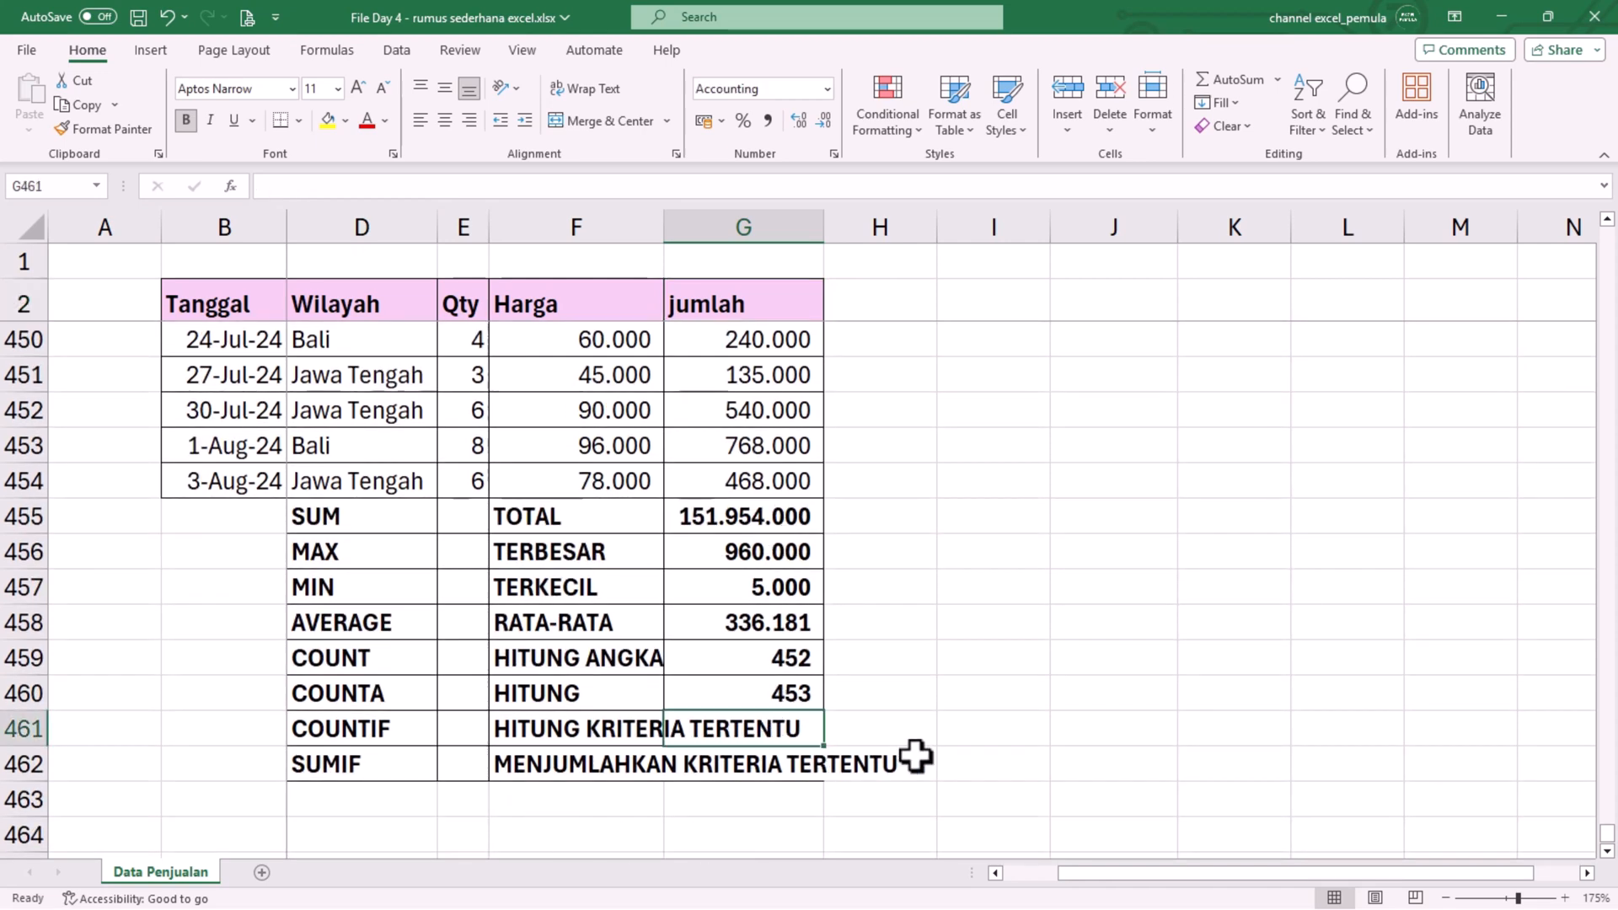
{"action": "type", "text": "="}
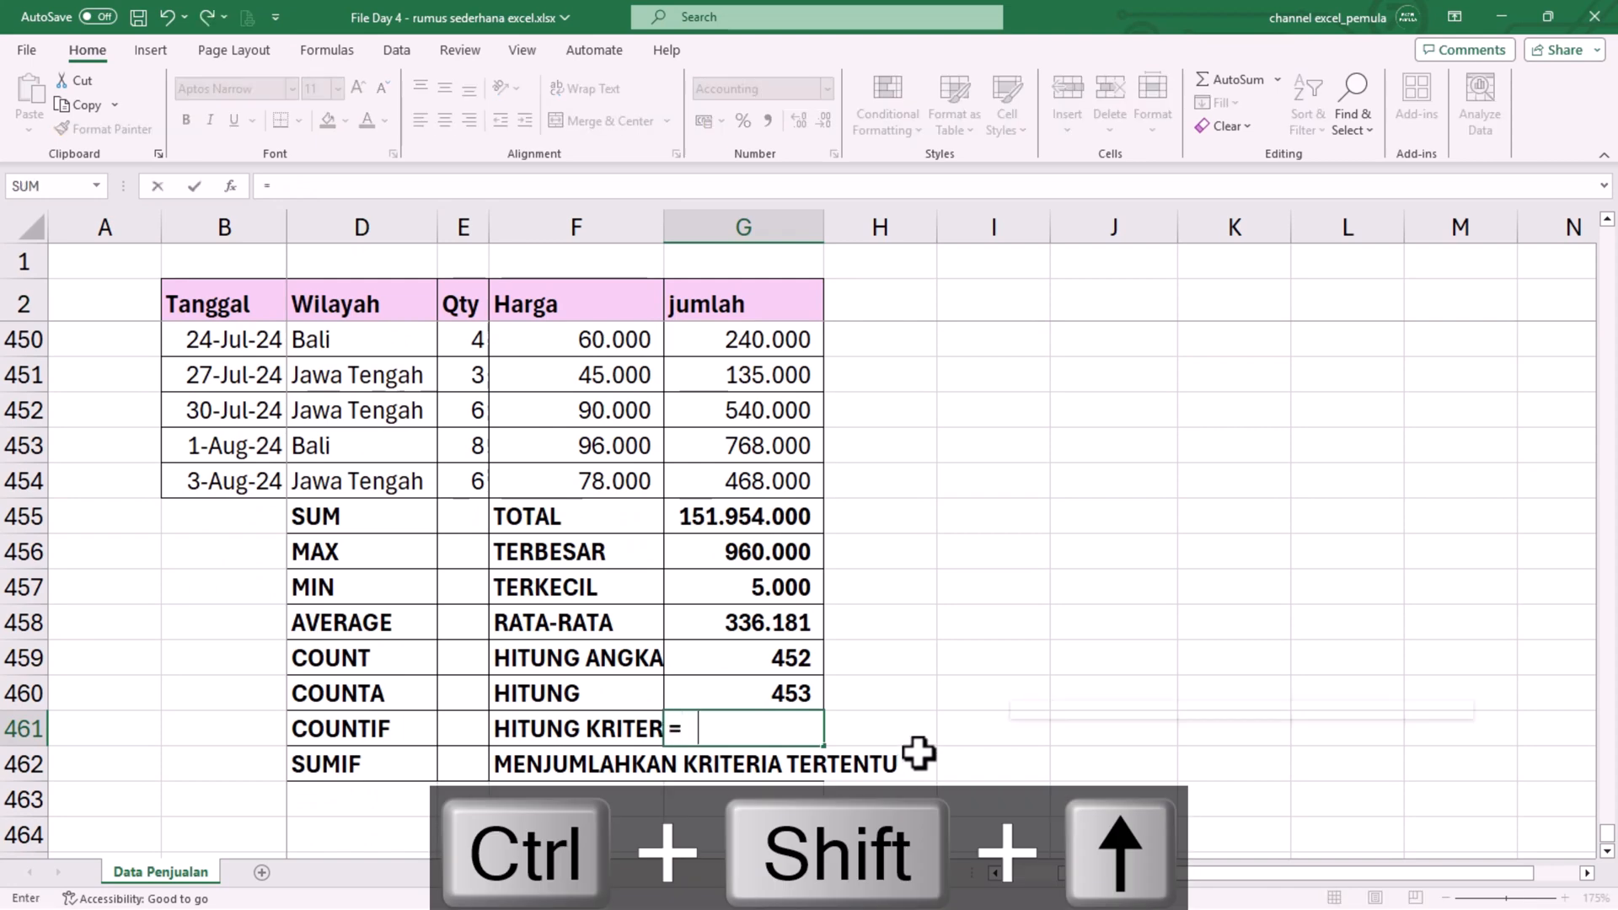
{"action": "type", "text": "COUNT8"}
{"action": "key", "text": "BackSpace"}
{"action": "type", "text": "IF("}
{"action": "key", "text": "Up"}
{"action": "key", "text": "Up"}
{"action": "key", "text": "Up"}
{"action": "key", "text": "Up"}
{"action": "key", "text": "Up"}
{"action": "key", "text": "Up"}
{"action": "key", "text": "Up"}
{"action": "key", "text": "Up"}
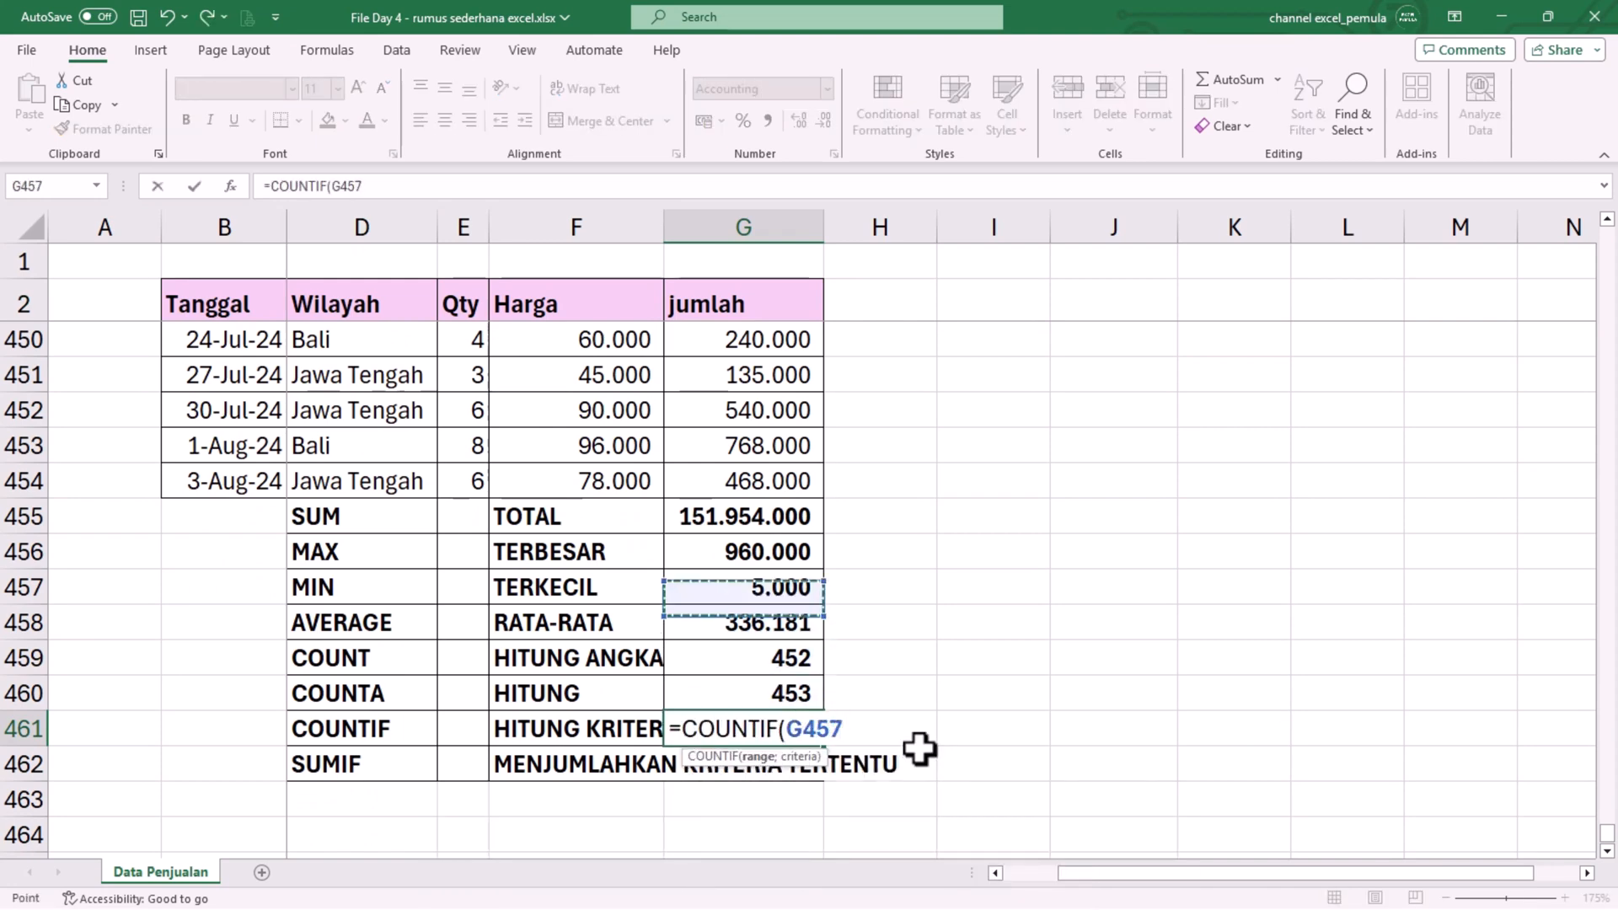
{"action": "key", "text": "Down"}
{"action": "key", "text": "ctrl+shift+Up"}
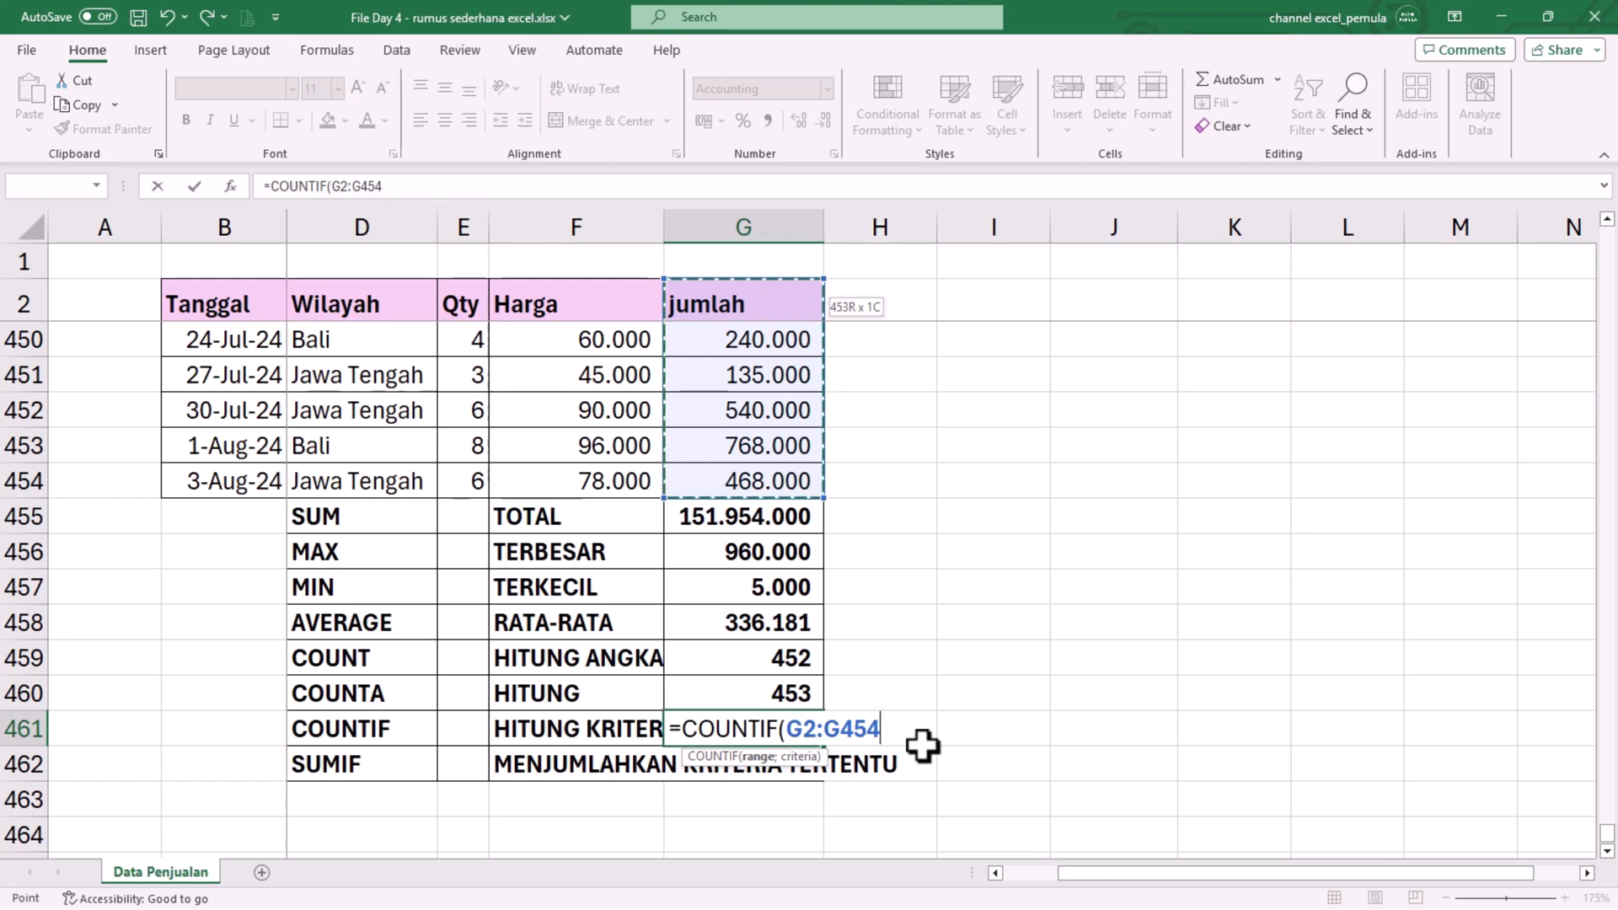
{"action": "type", "text": ";"}
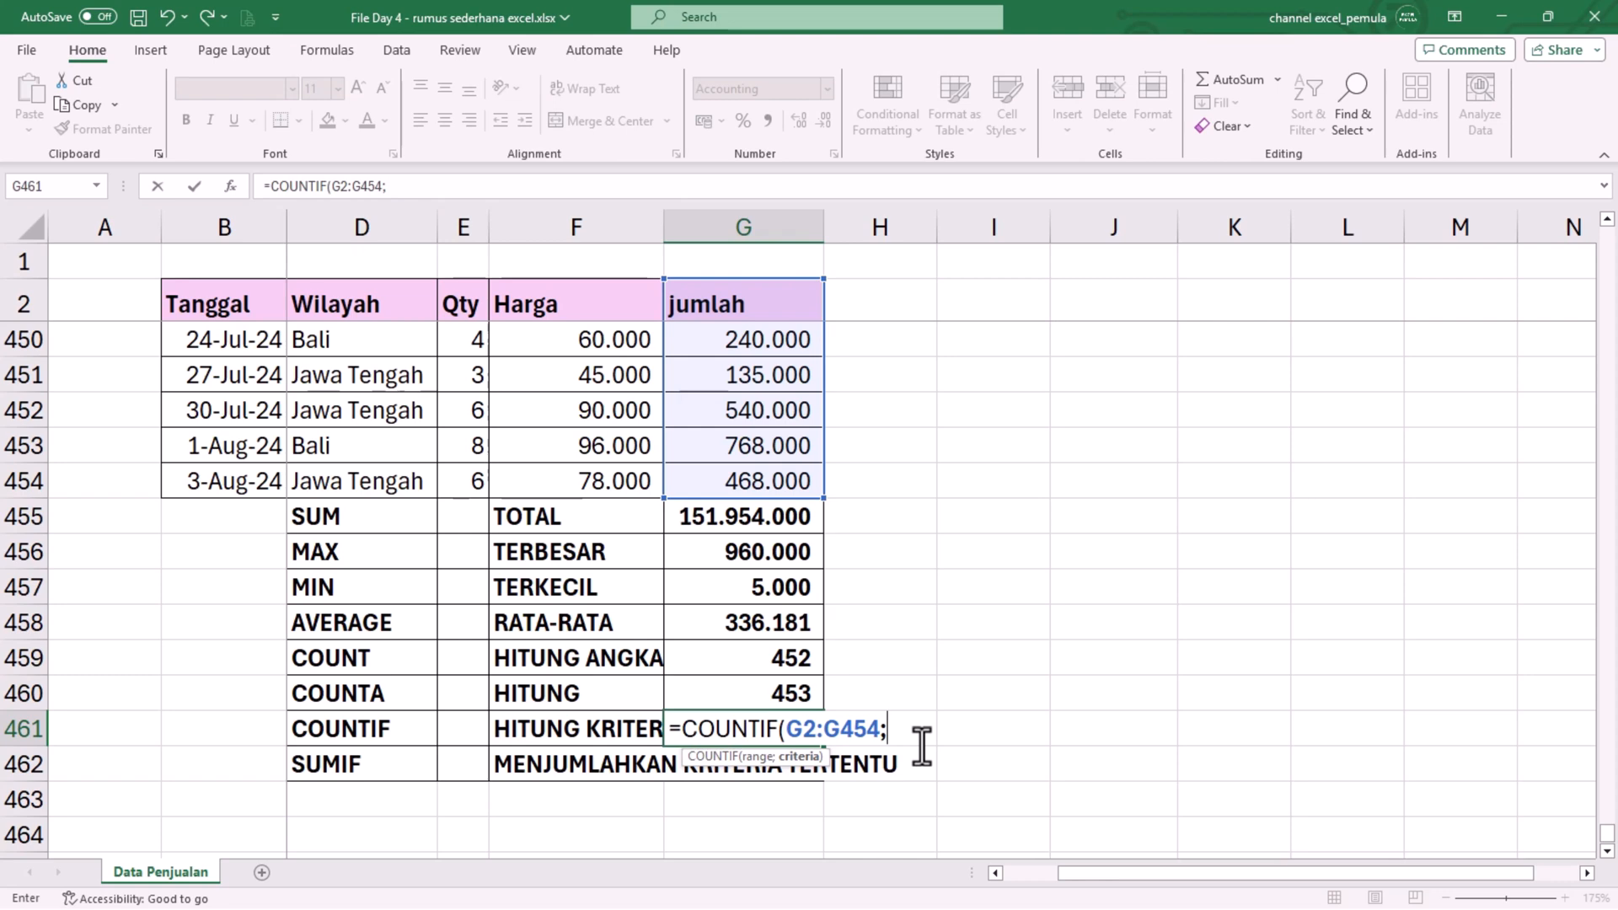
{"action": "type", "text": "240000)"}
{"action": "key", "text": "Return"}
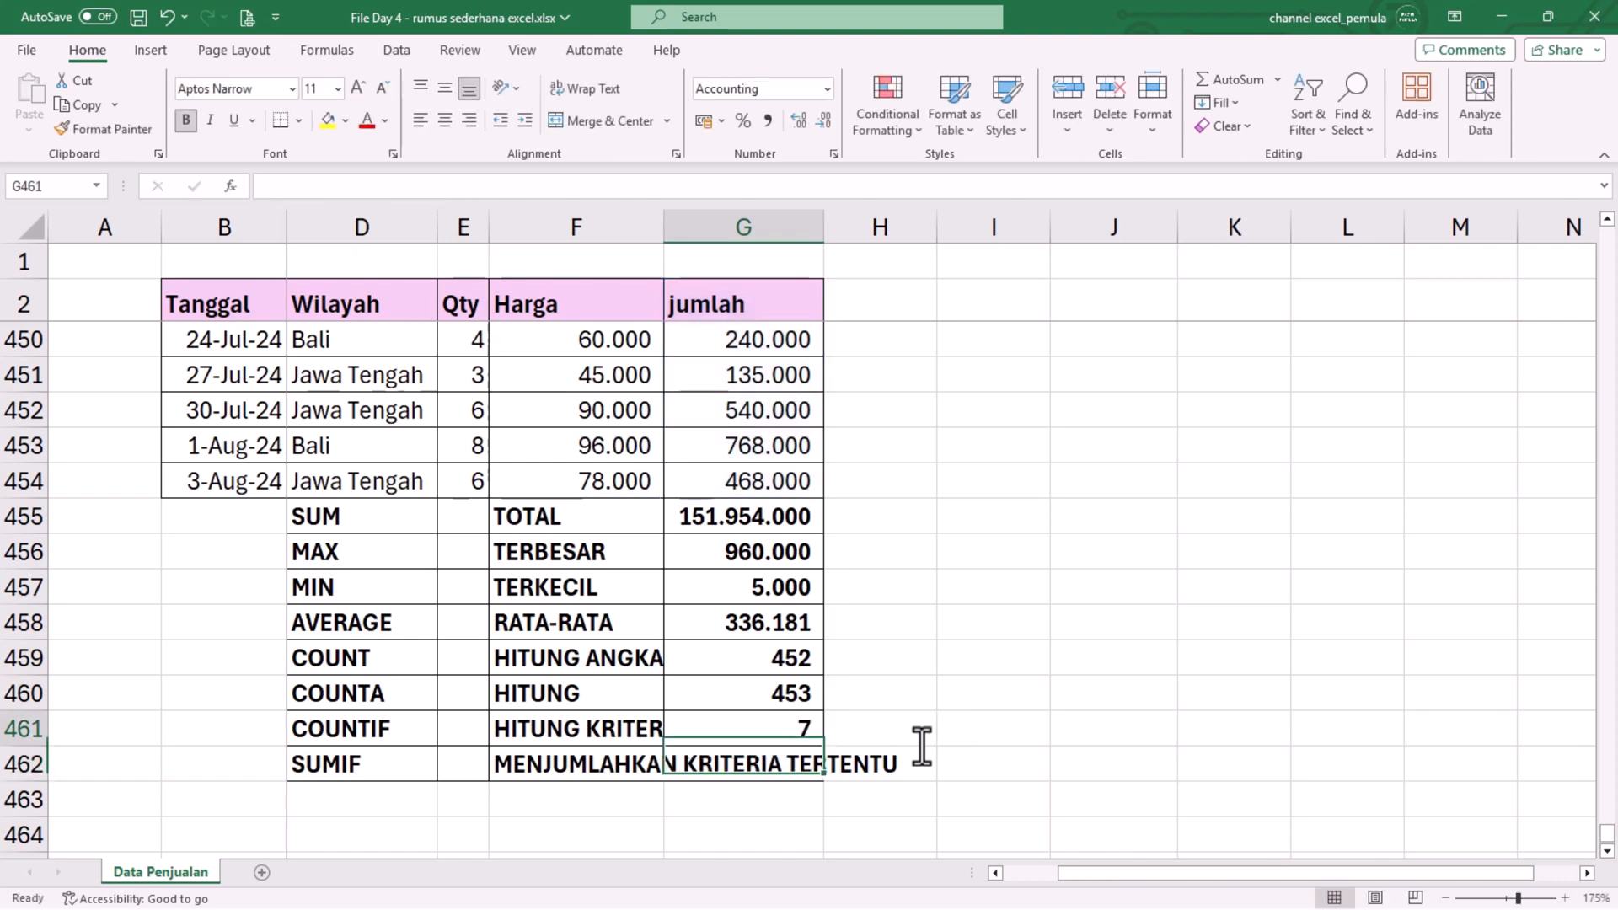
{"action": "key", "text": "Up"}
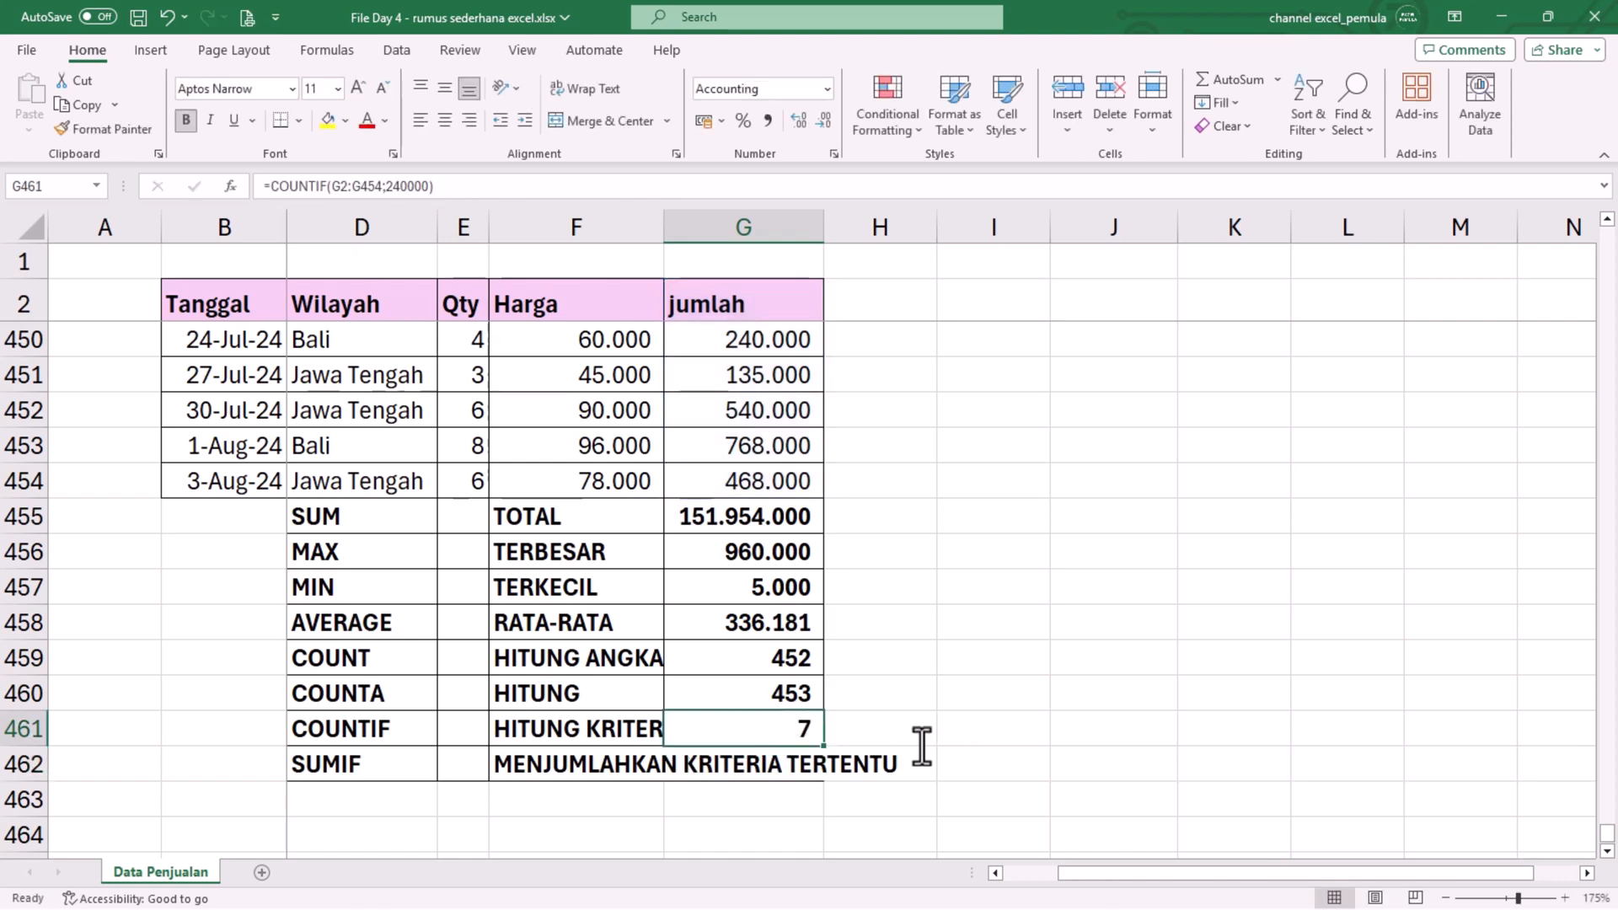
Step: Go through the jumlah column from the COUNTIF row back up to its header in G2
{"action": "key", "text": "Left"}
{"action": "key", "text": "Up"}
{"action": "key", "text": "Right"}
{"action": "key", "text": "Down"}
{"action": "key", "text": "Up"}
{"action": "key", "text": "ctrl+Up"}
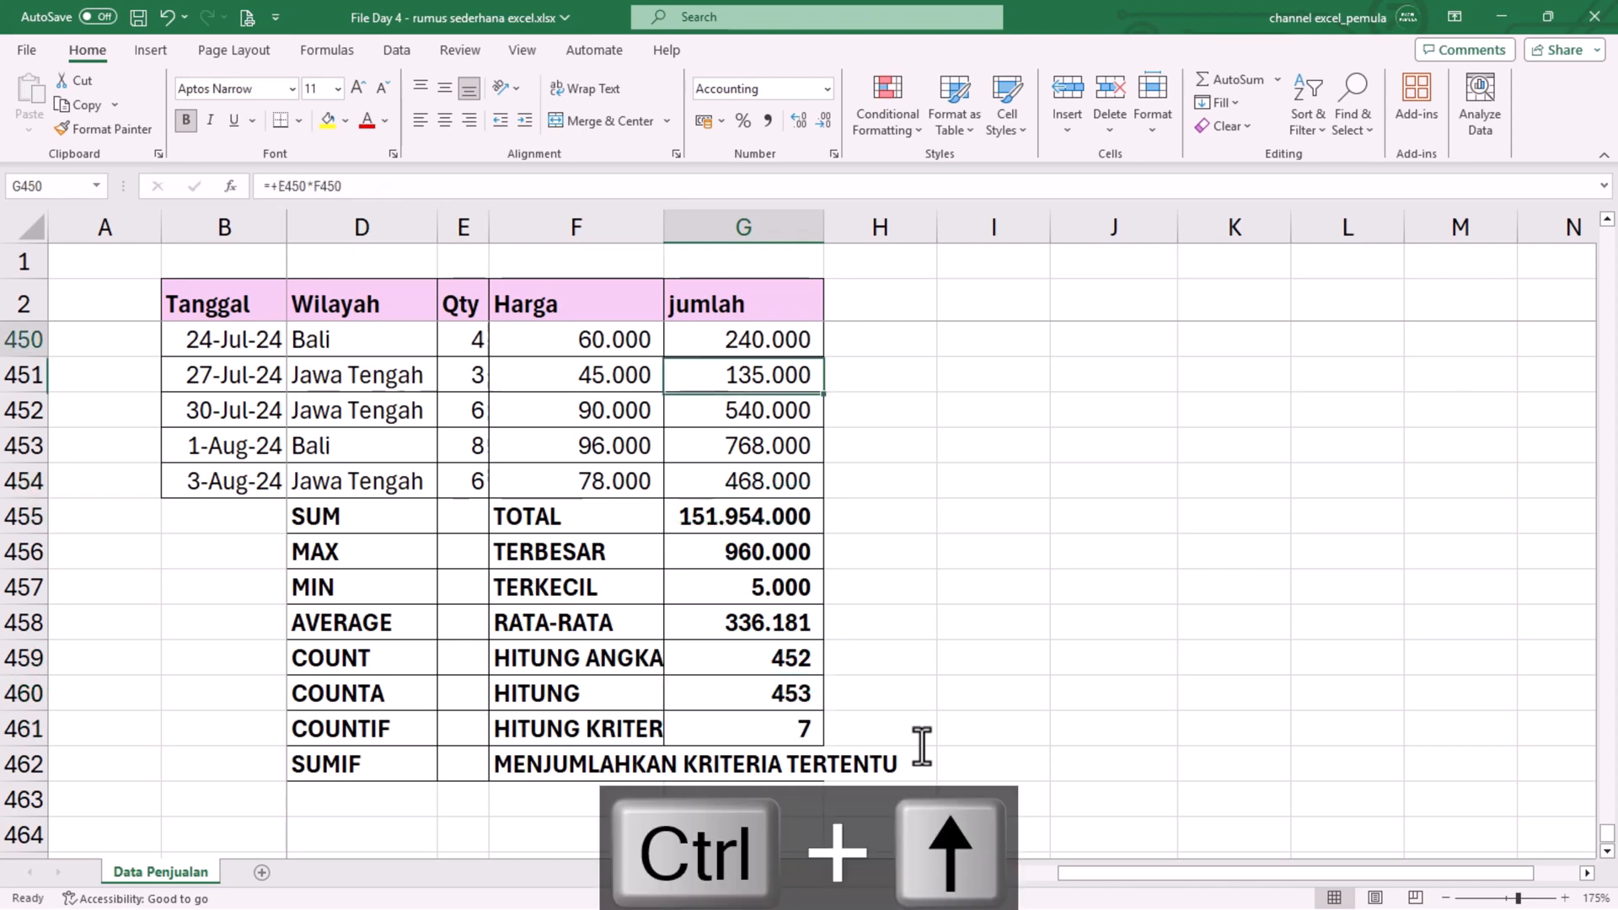
{"action": "key", "text": "Up"}
{"action": "key", "text": "Up"}
{"action": "key", "text": "Up"}
{"action": "key", "text": "Up"}
{"action": "key", "text": "Up"}
{"action": "key", "text": "Up"}
{"action": "key", "text": "Up"}
{"action": "key", "text": "Up"}
{"action": "key", "text": "Up"}
{"action": "key", "text": "Up"}
{"action": "key", "text": "Up"}
{"action": "key", "text": "Up"}
{"action": "key", "text": "Up"}
{"action": "key", "text": "Up"}
{"action": "key", "text": "Up"}
{"action": "key", "text": "Up"}
{"action": "key", "text": "Up"}
{"action": "key", "text": "Up"}
{"action": "key", "text": "Up"}
{"action": "key", "text": "Up"}
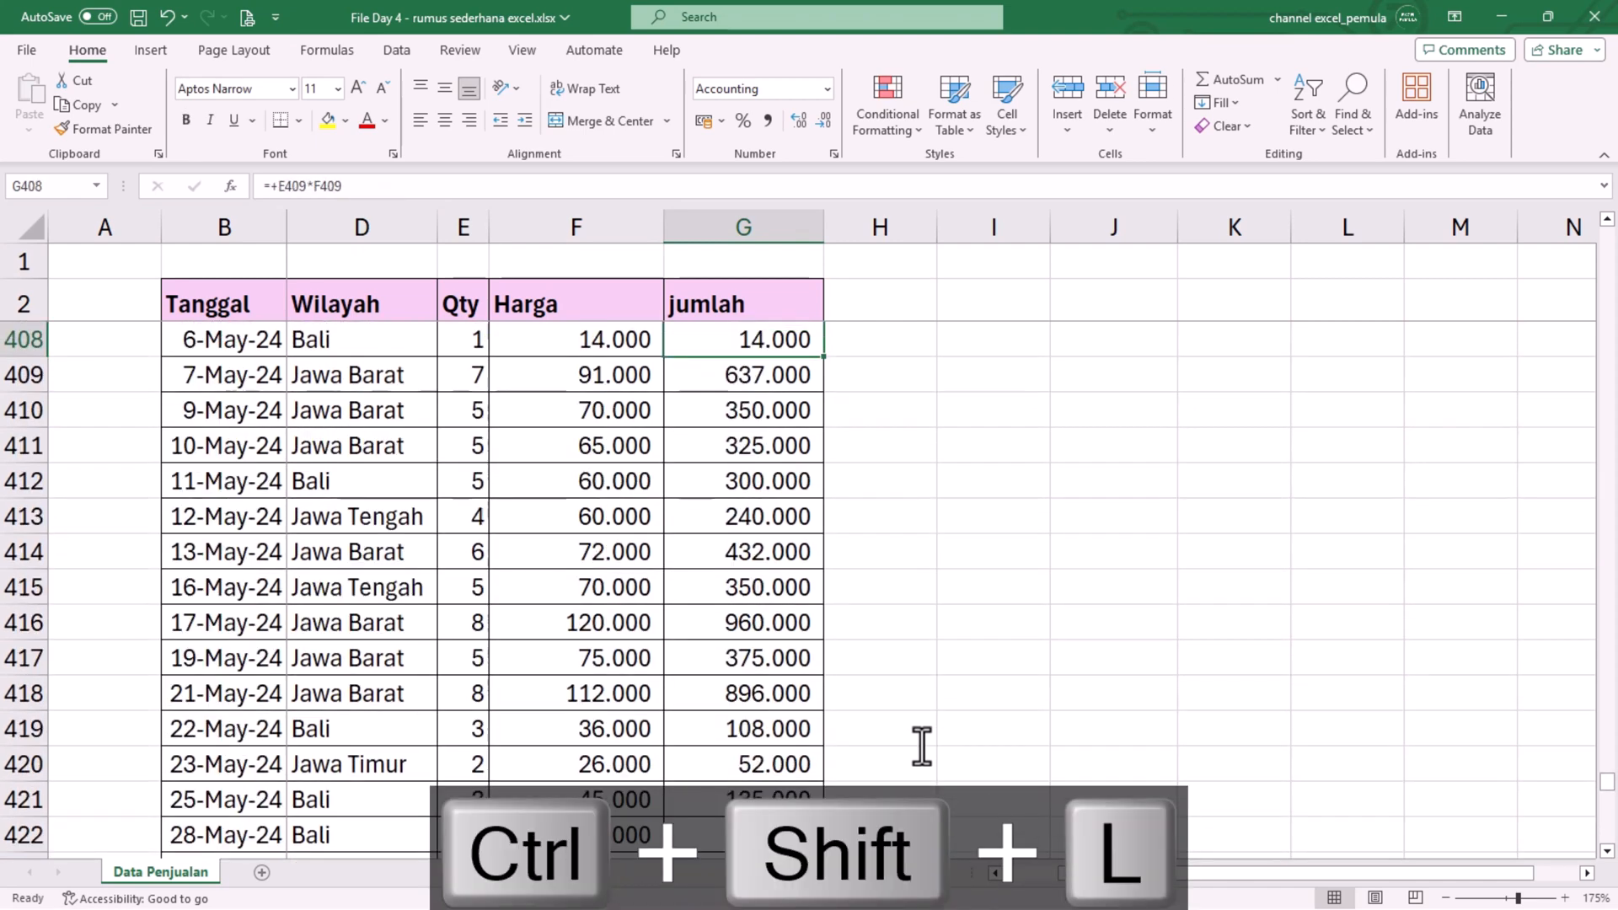
{"action": "key", "text": "Up"}
{"action": "key", "text": "Up"}
{"action": "key", "text": "Up"}
{"action": "key", "text": "Up"}
{"action": "key", "text": "Up"}
{"action": "key", "text": "Up"}
{"action": "key", "text": "Up"}
{"action": "key", "text": "Up"}
{"action": "key", "text": "Up"}
{"action": "key", "text": "Up"}
{"action": "key", "text": "Up"}
{"action": "key", "text": "Up"}
{"action": "key", "text": "Up"}
{"action": "key", "text": "Up"}
{"action": "key", "text": "Up"}
{"action": "key", "text": "Up"}
{"action": "key", "text": "Up"}
{"action": "key", "text": "Up"}
{"action": "key", "text": "Up"}
{"action": "key", "text": "Up"}
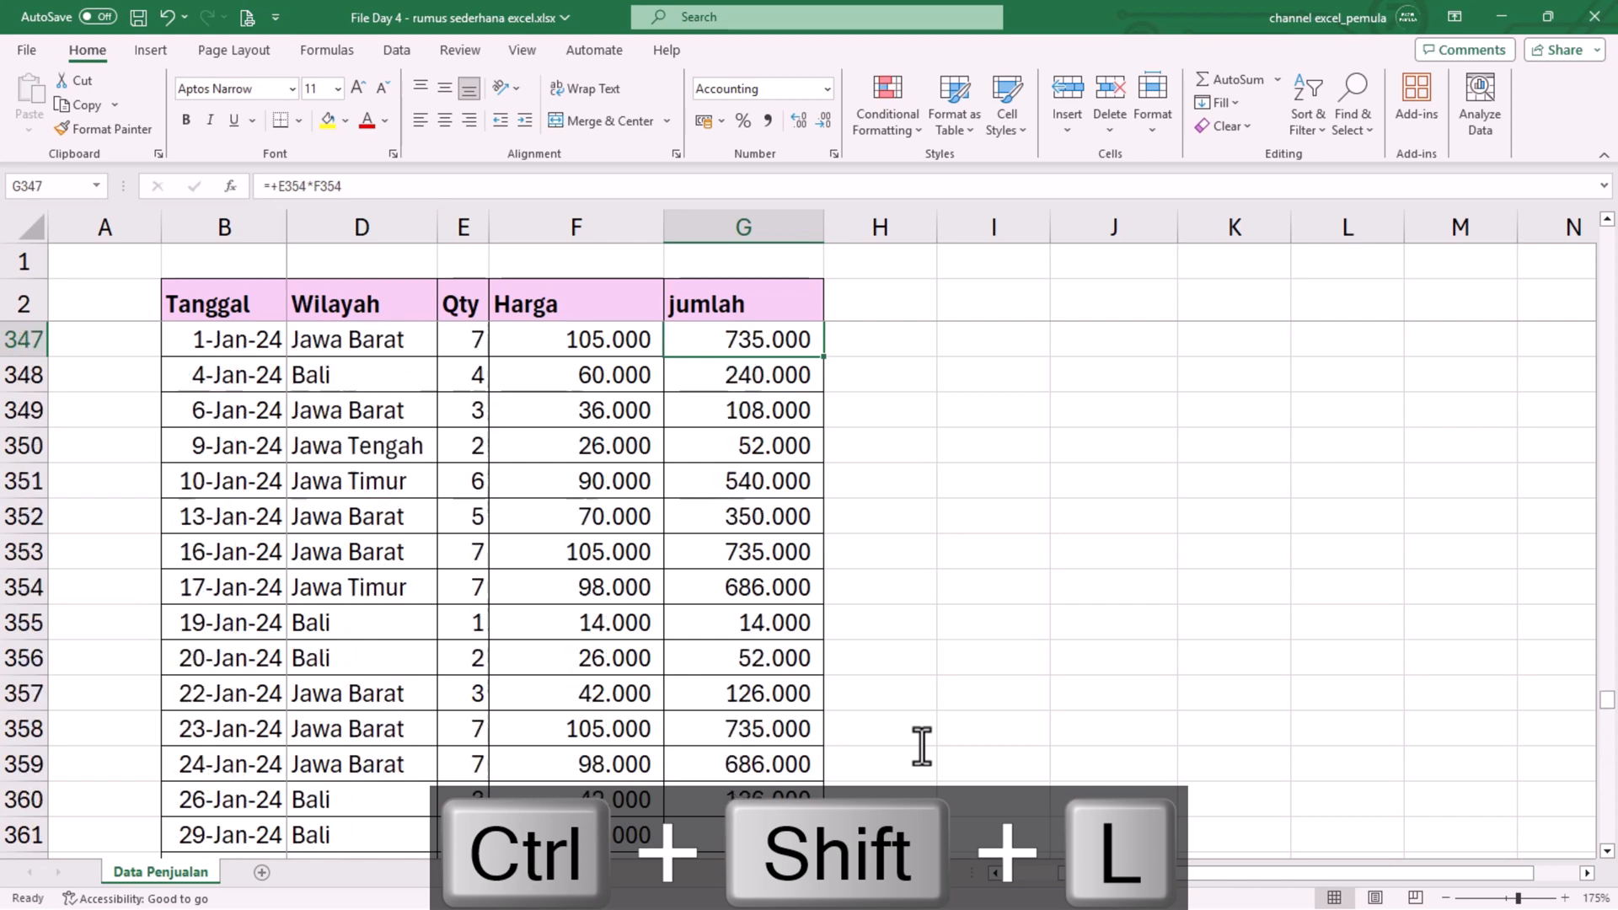
{"action": "key", "text": "ctrl+Up"}
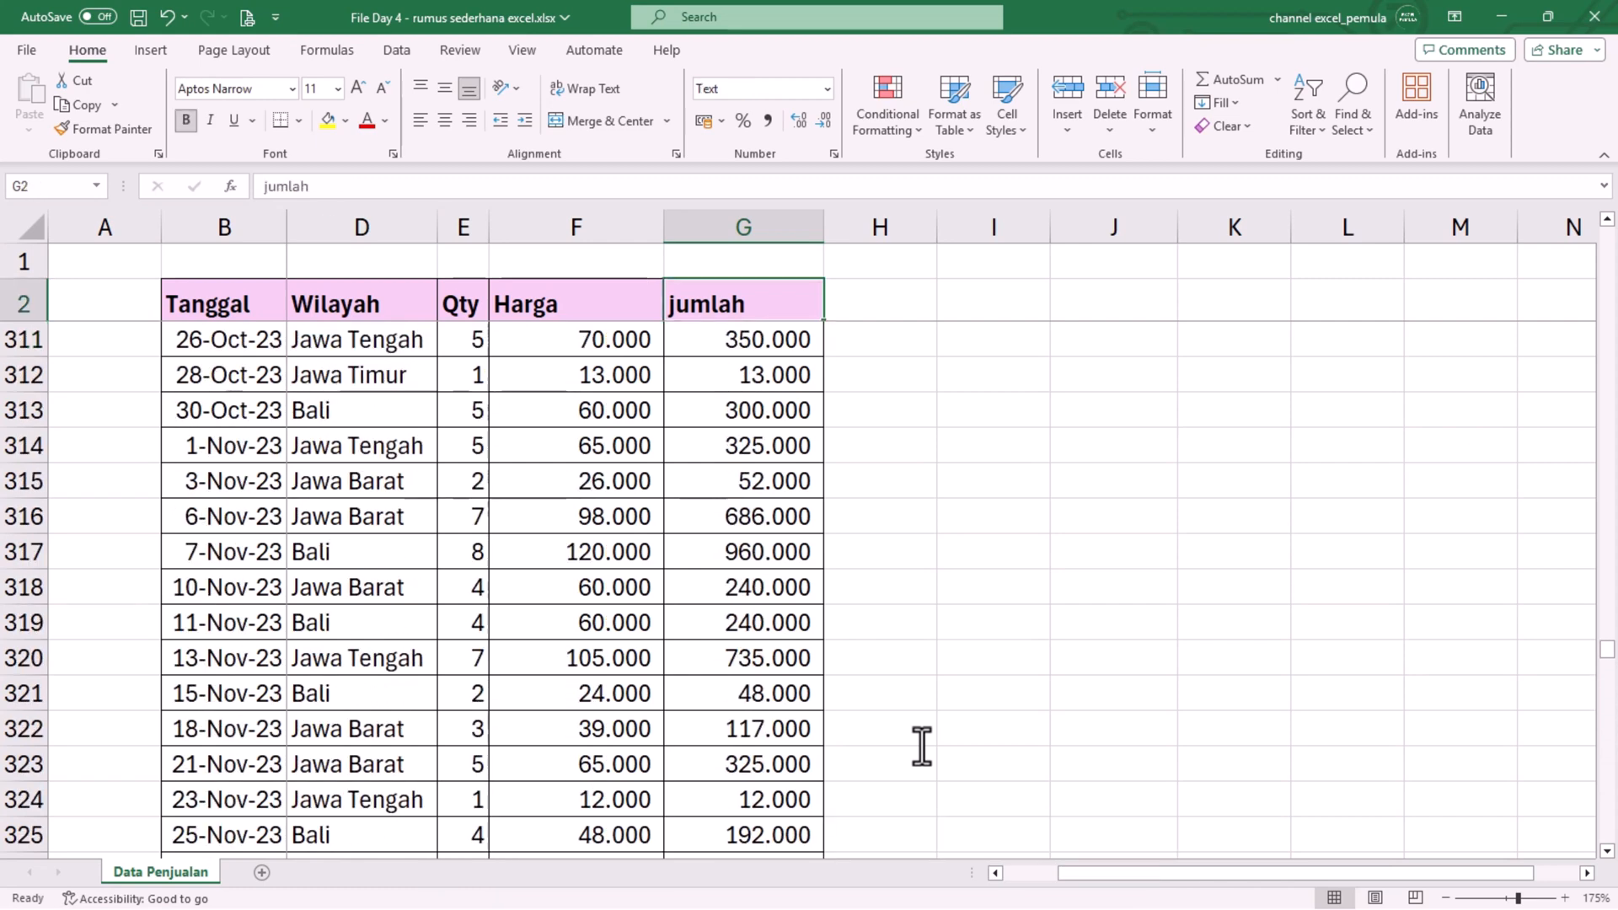
Step: Switch the table's header filters on and off again, from the jumlah header and from the selected range B2:G2
{"action": "key", "text": "ctrl+shift+l"}
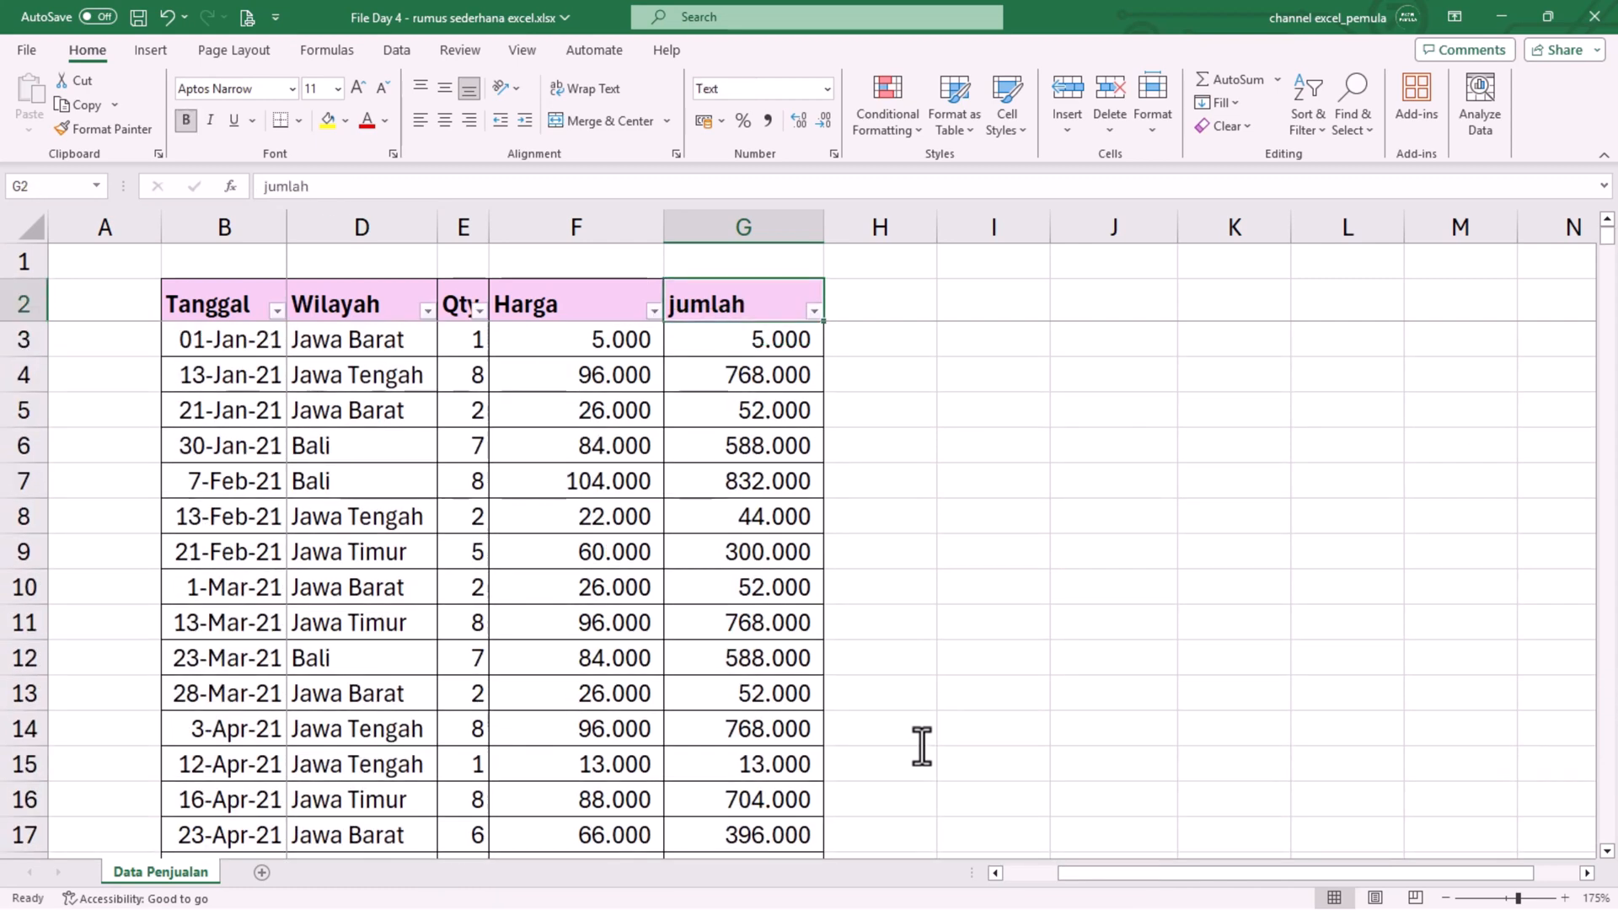
{"action": "key", "text": "ctrl+shift+l"}
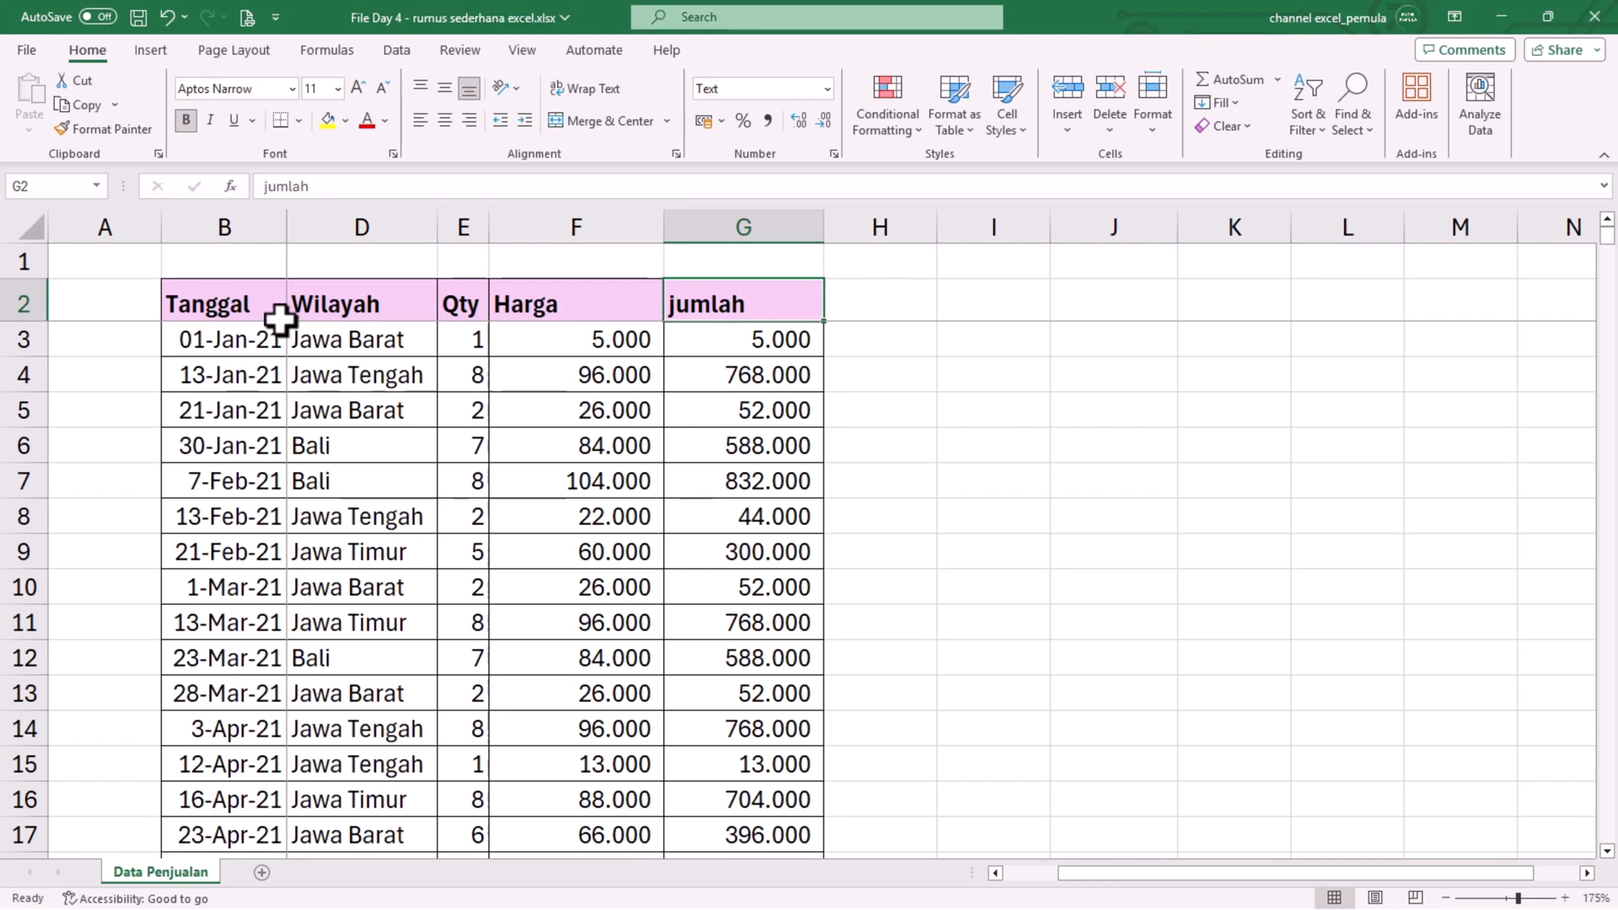
{"action": "left_click_drag", "start_coordinate": [219, 305], "coordinate": [932, 315]}
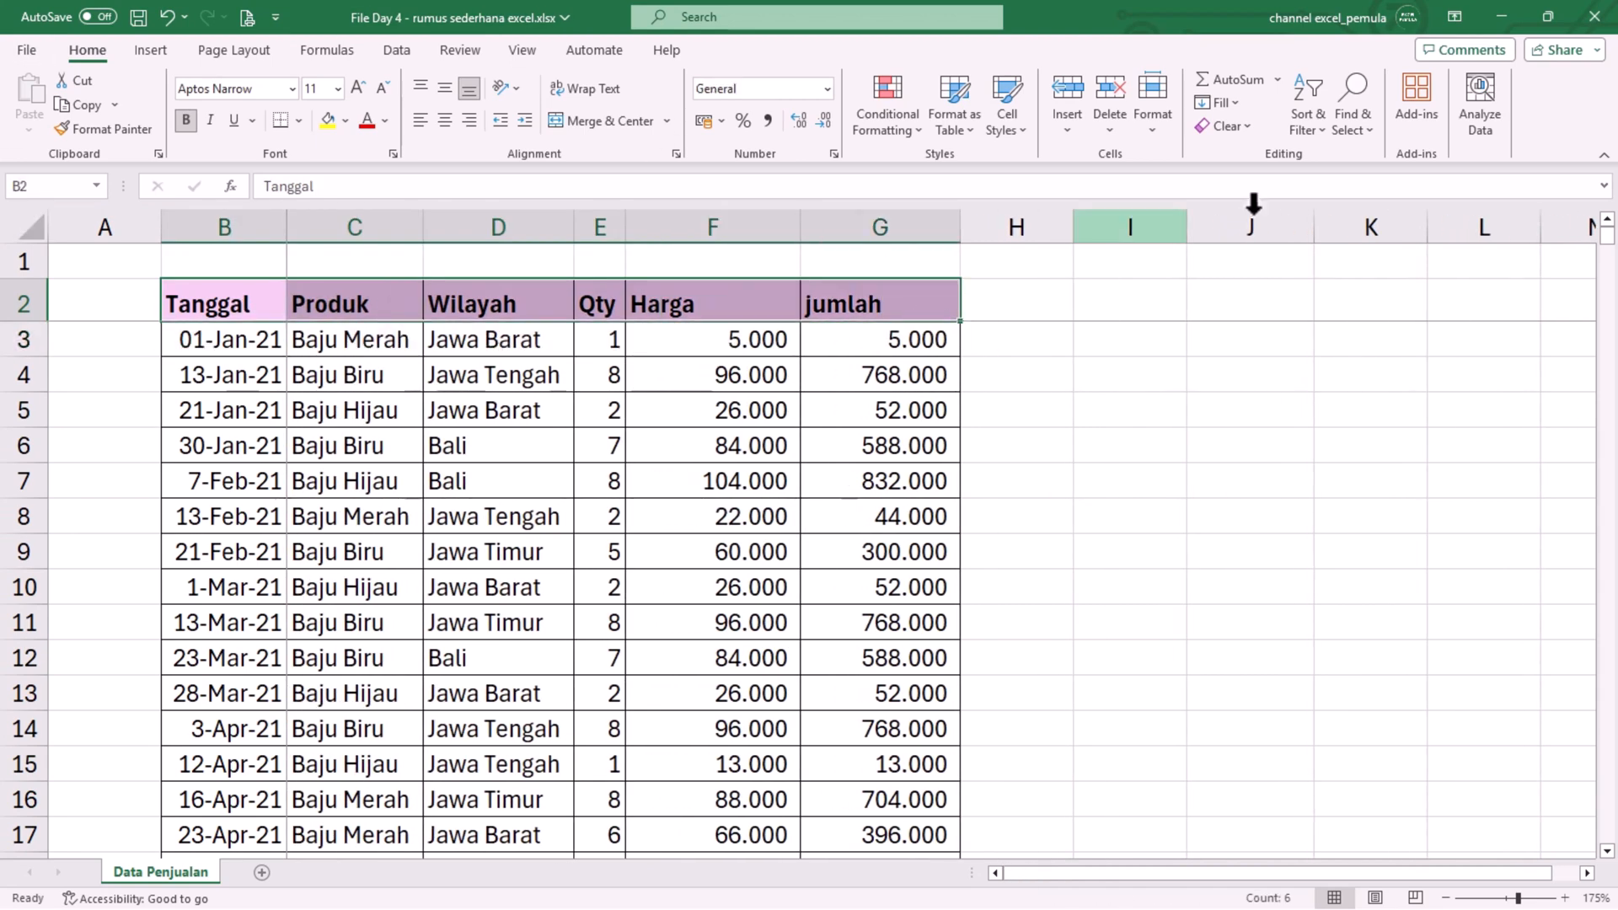
{"action": "left_click", "coordinate": [1316, 129]}
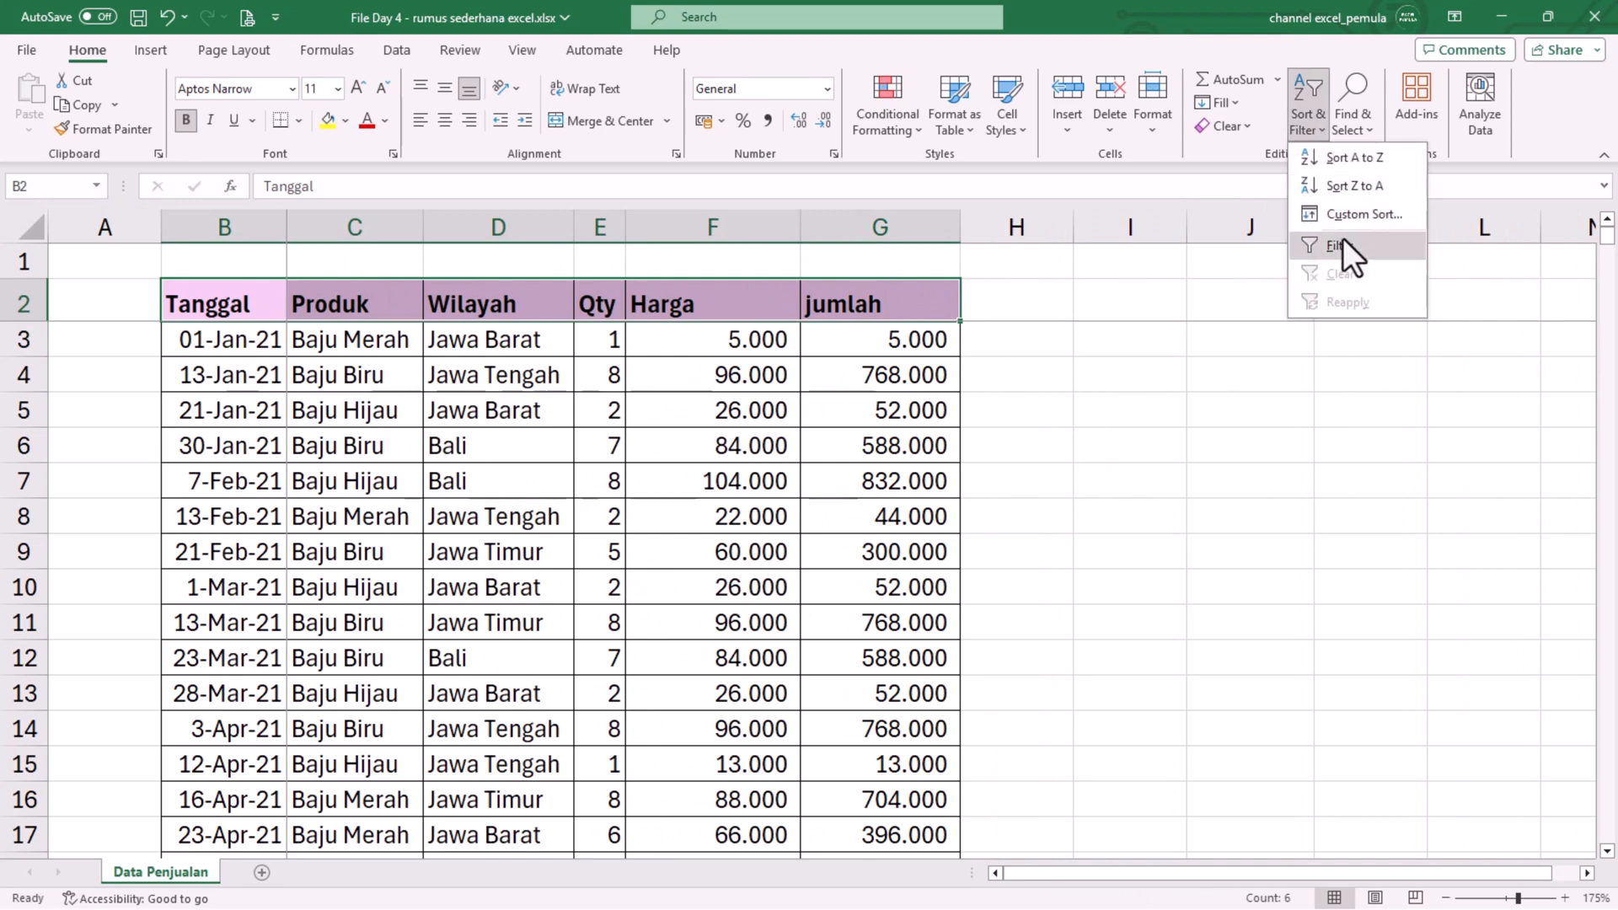
{"action": "left_click", "coordinate": [1342, 238]}
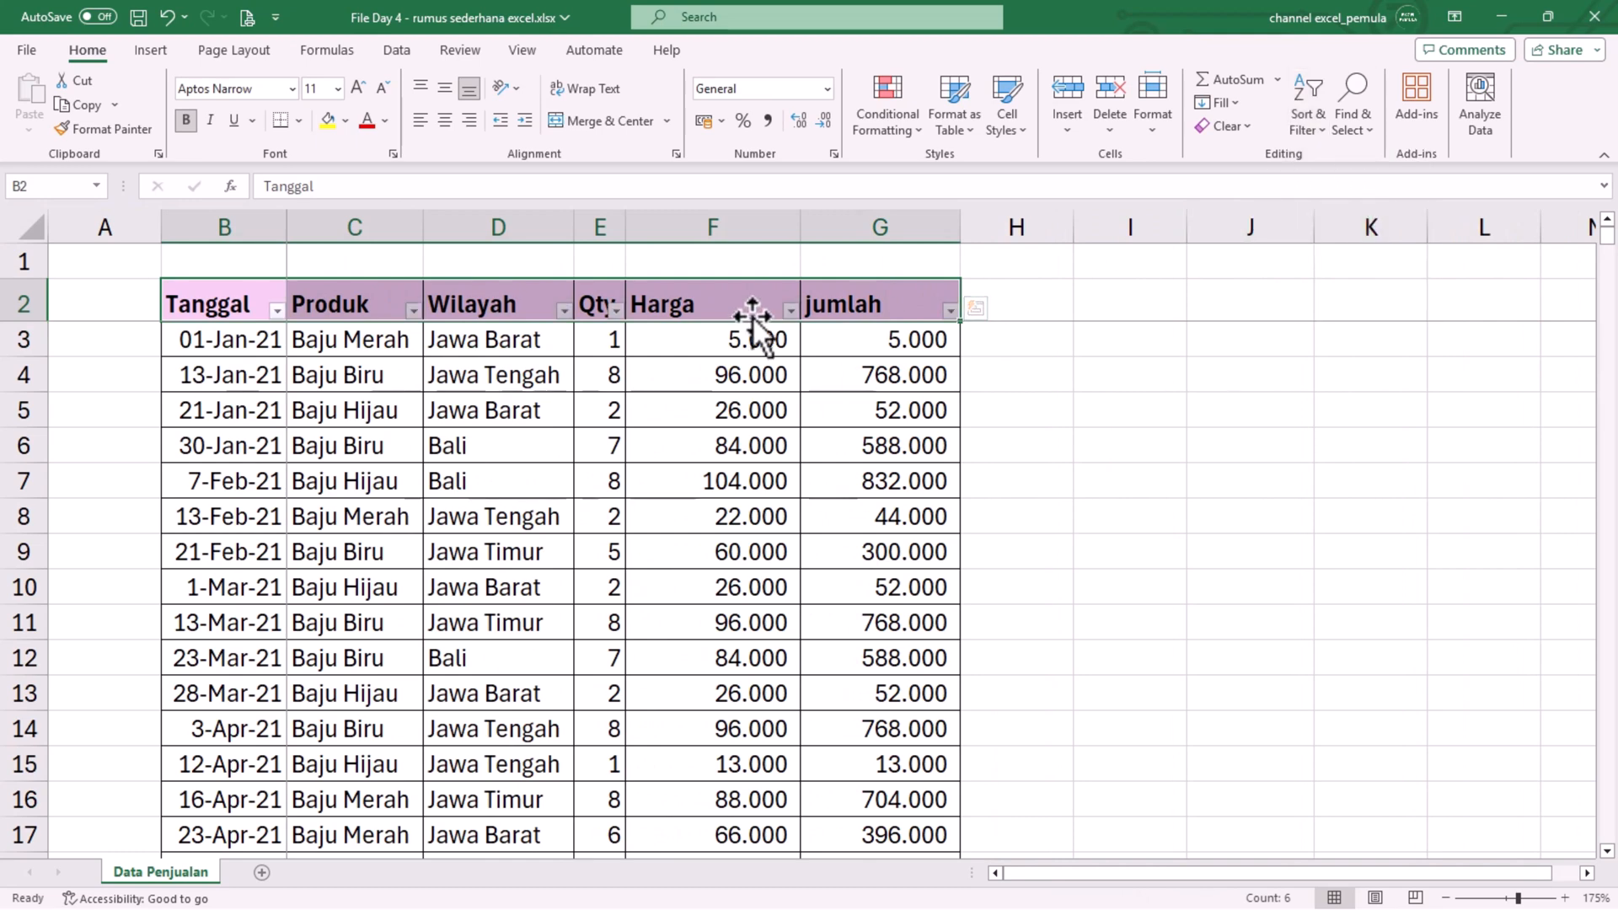
{"action": "left_click", "coordinate": [1323, 131]}
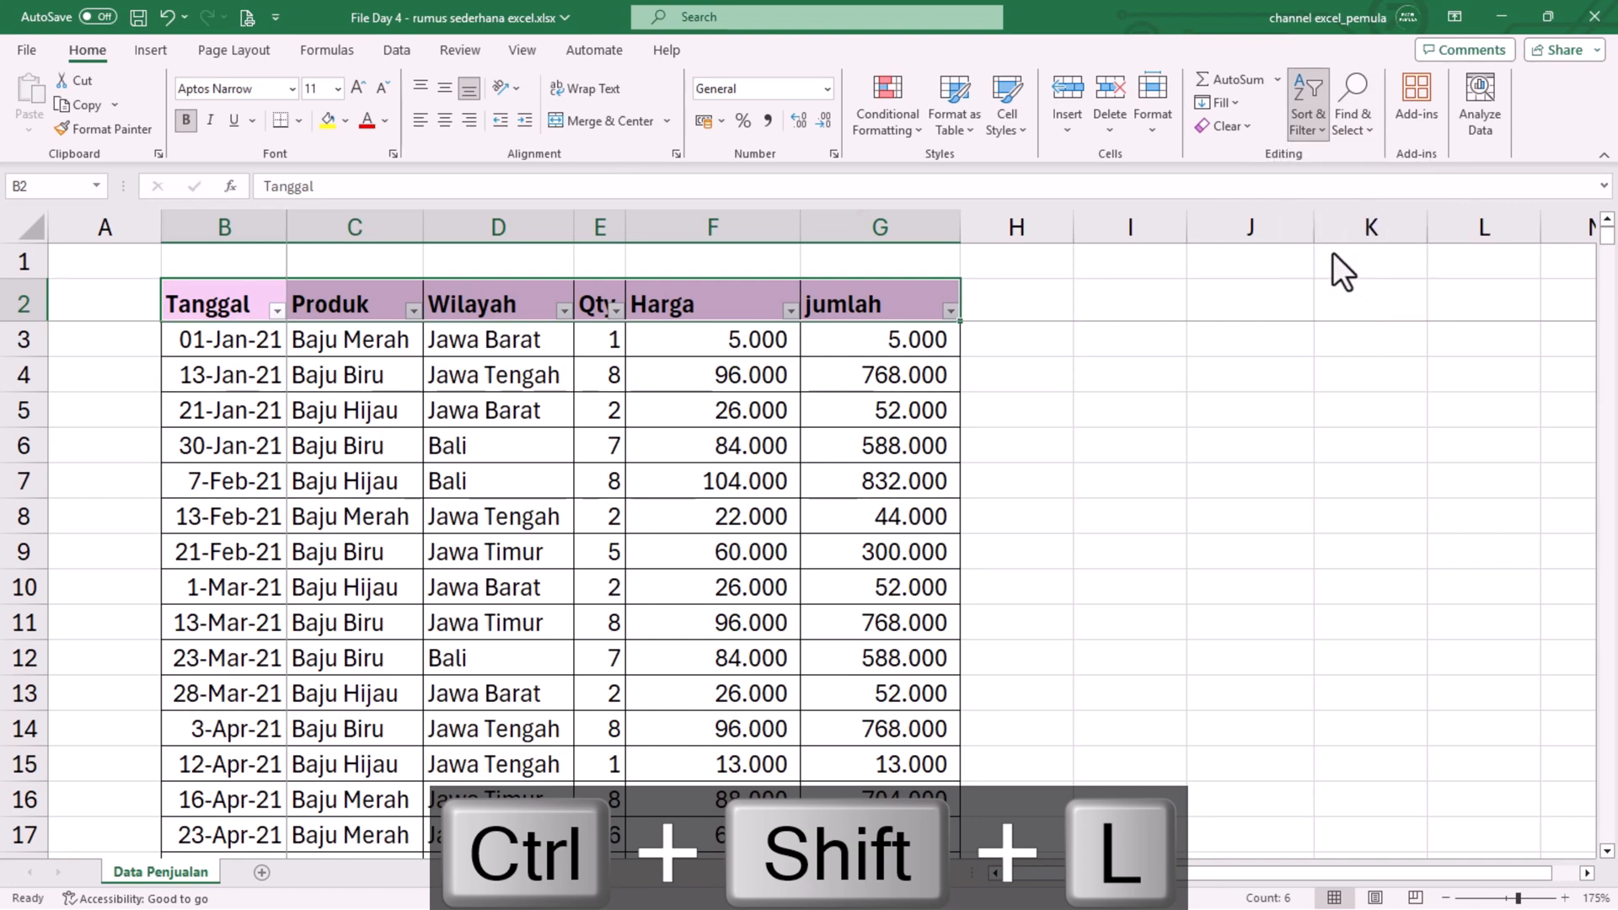
{"action": "left_click", "coordinate": [1333, 252]}
Step: Toggle the filters for the headers from Tanggal to jumlah on and off repeatedly
{"action": "left_click_drag", "start_coordinate": [239, 303], "coordinate": [877, 297]}
{"action": "key", "text": "ctrl+shift+l"}
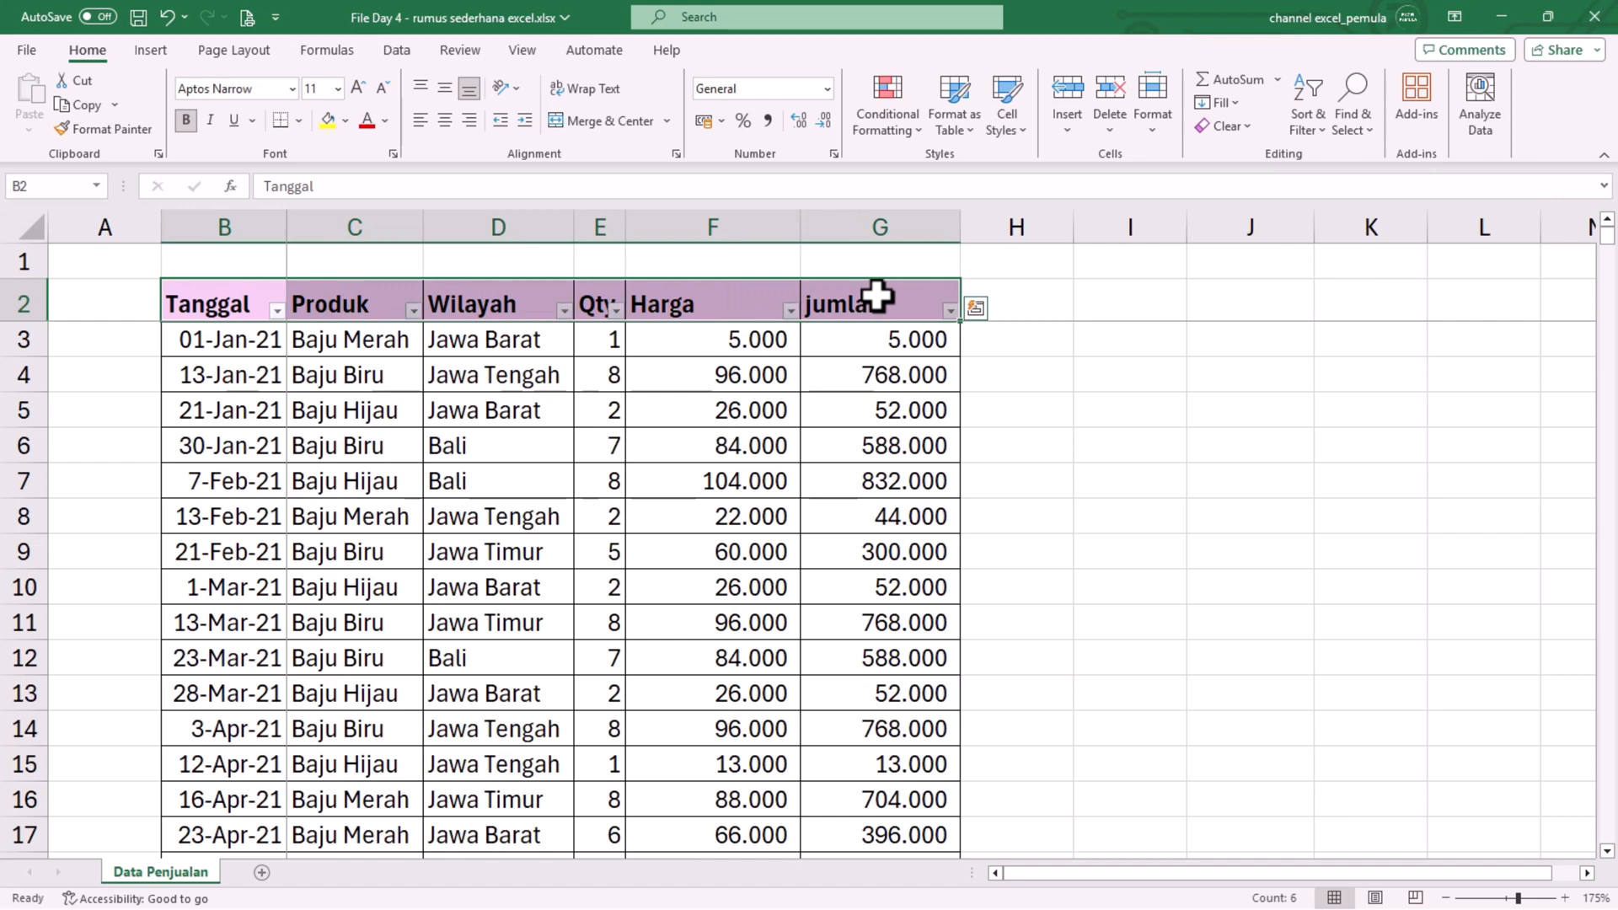
{"action": "key", "text": "ctrl+shift+Right"}
{"action": "key", "text": "ctrl+shift+l"}
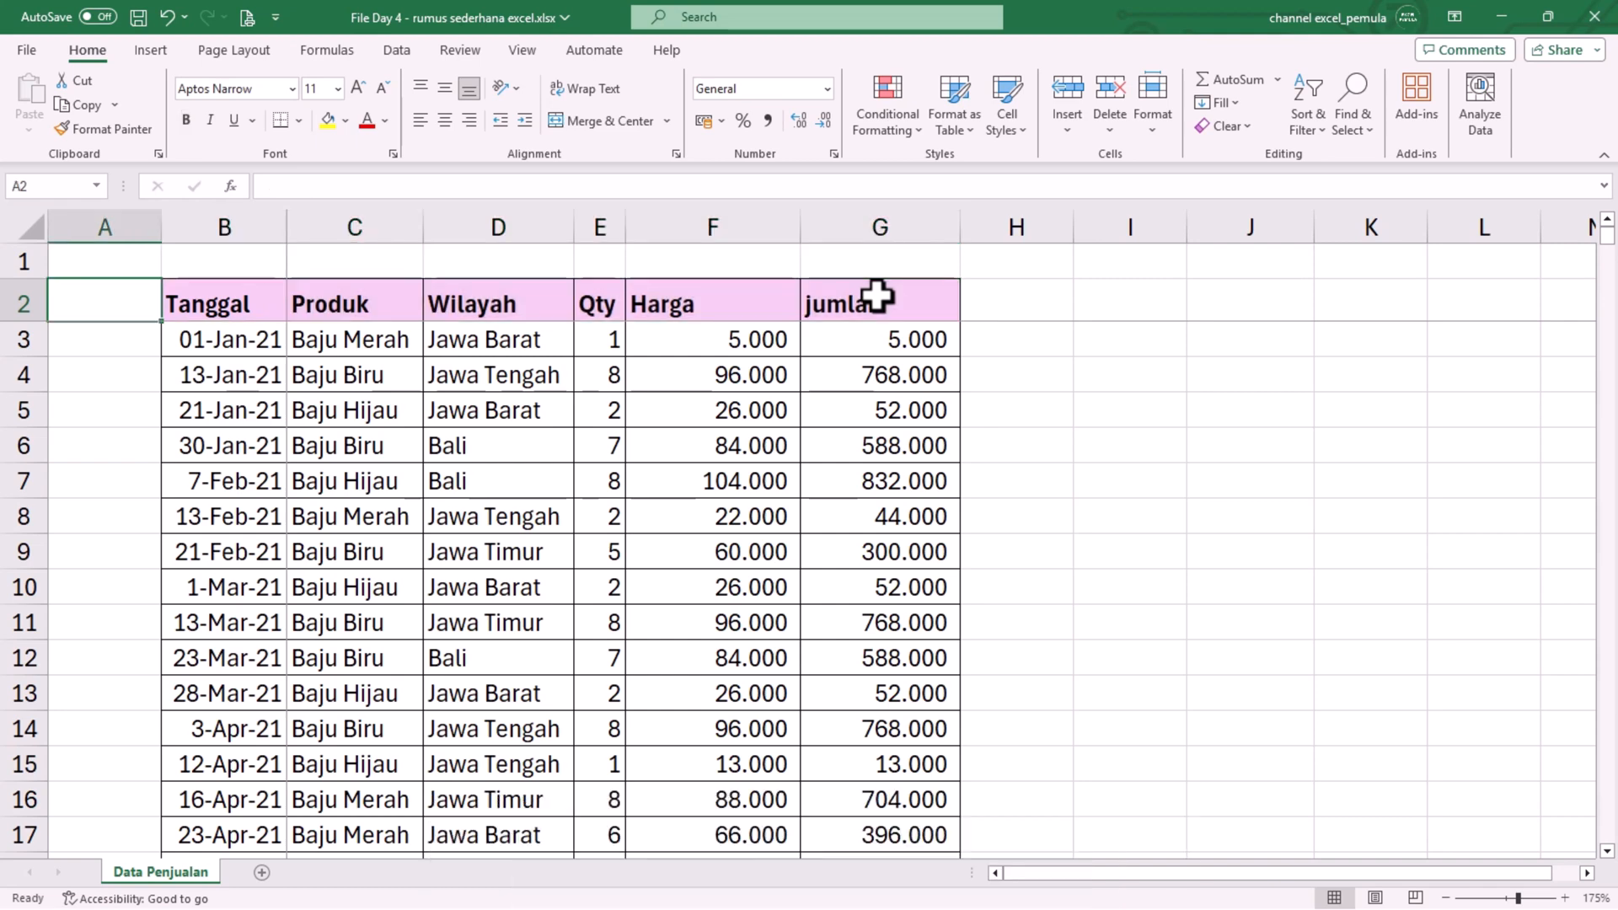
{"action": "key", "text": "ctrl+shift+Right"}
{"action": "key", "text": "ctrl+shift+l"}
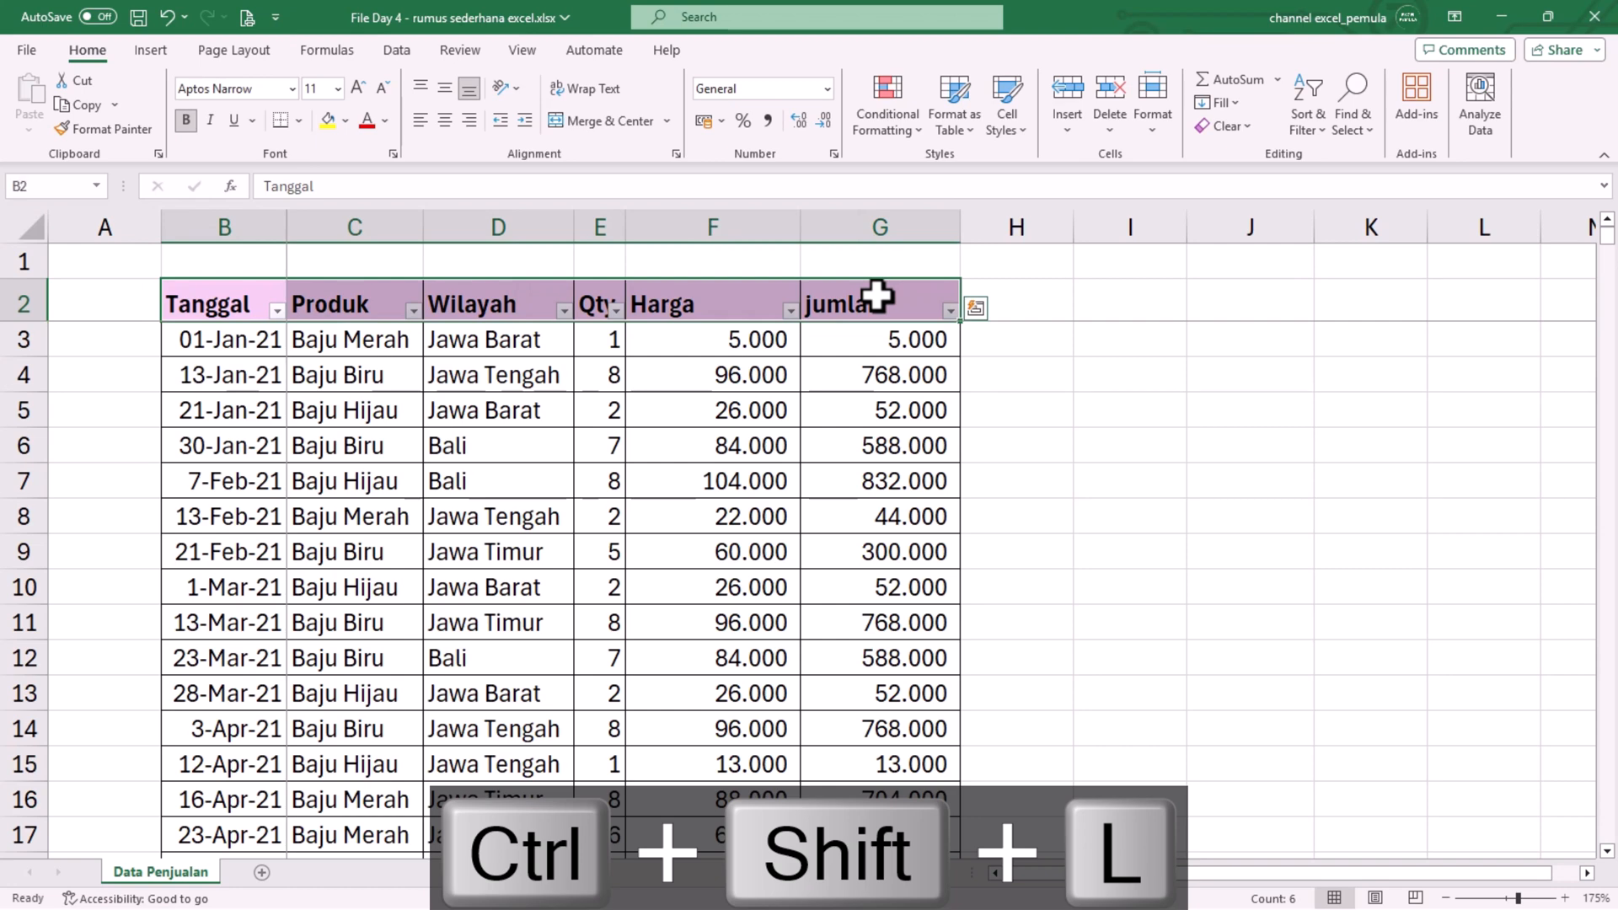
{"action": "key", "text": "ctrl+shift+l"}
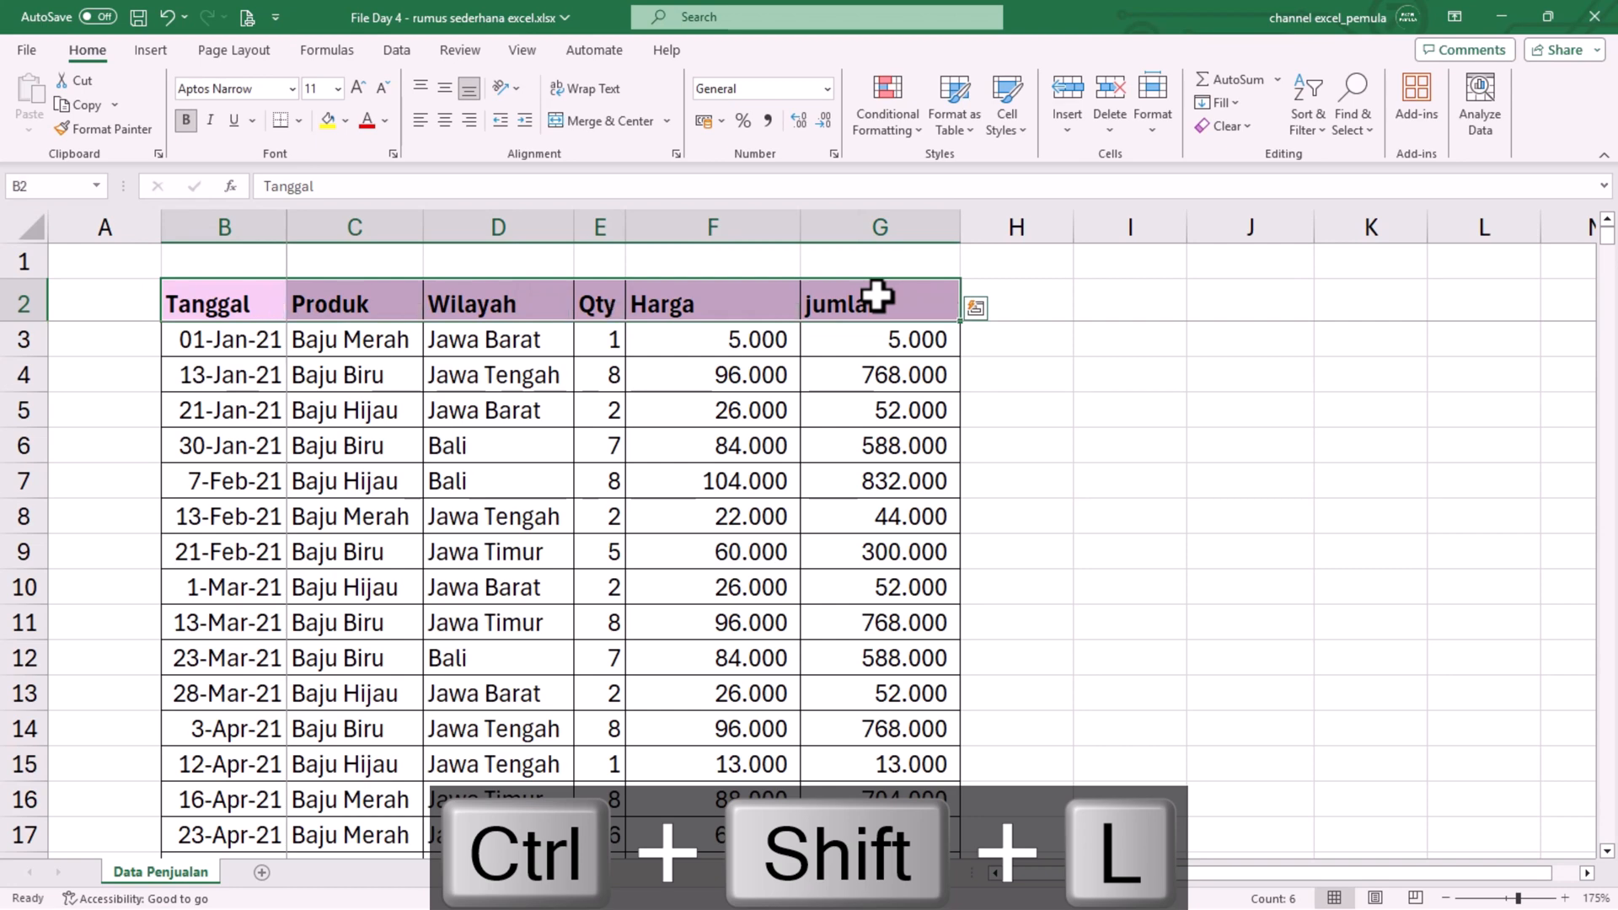
Step: Select the header row B2:G2 and turn on its filters
{"action": "key", "text": "alt+Down"}
{"action": "key", "text": "Right"}
{"action": "key", "text": "Left"}
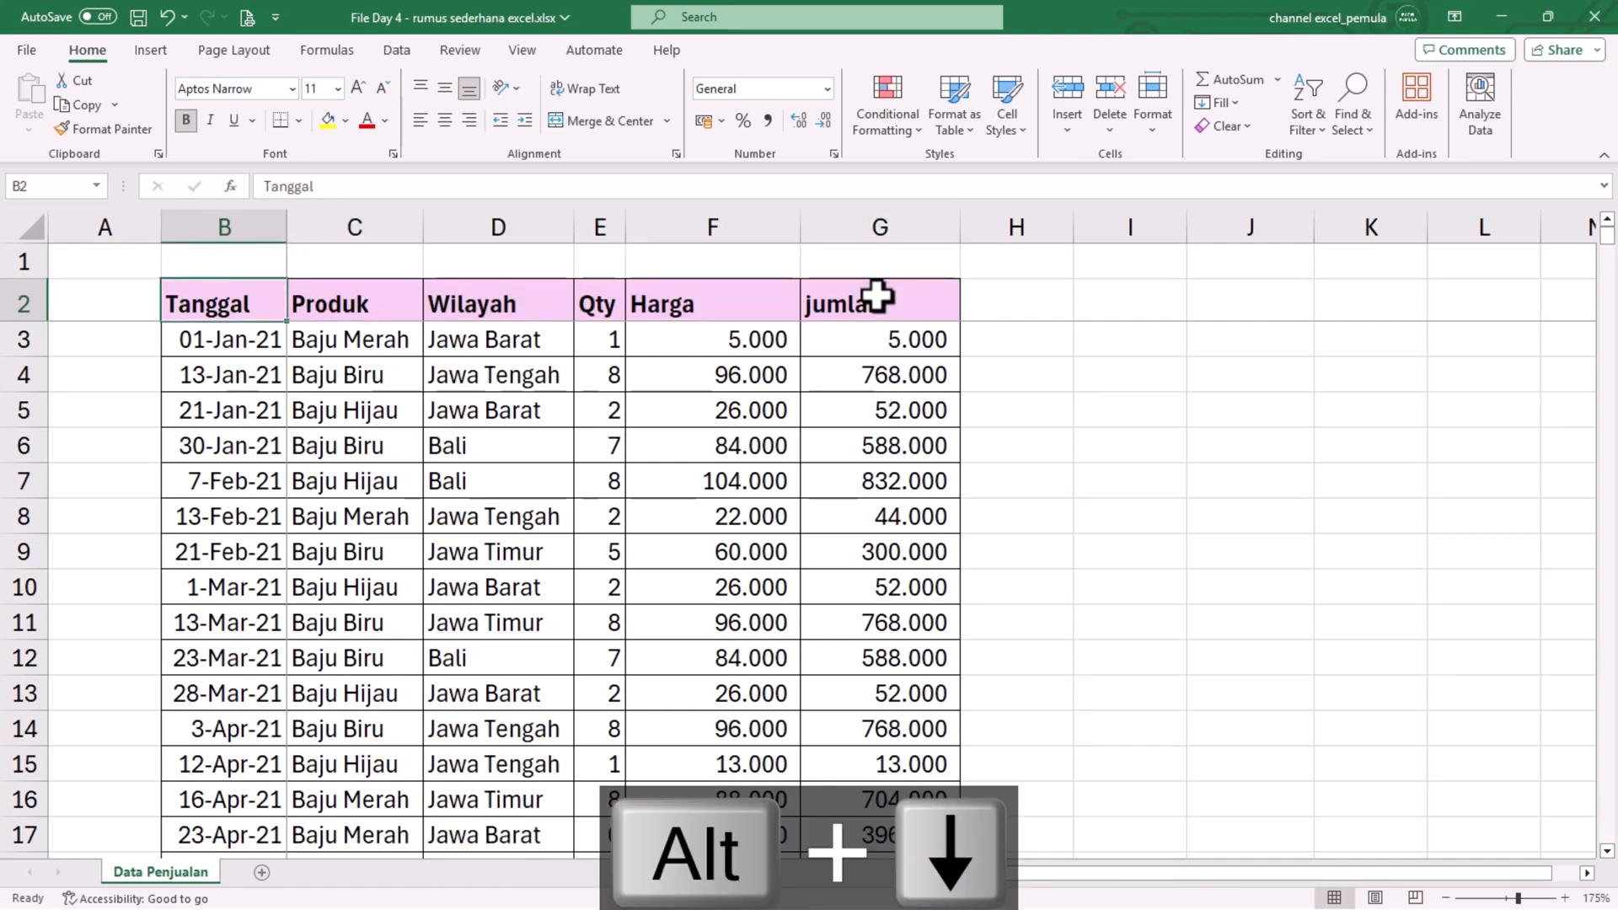
{"action": "key", "text": "ctrl+shift+Right"}
{"action": "type", "text": "L"}
{"action": "key", "text": "Escape"}
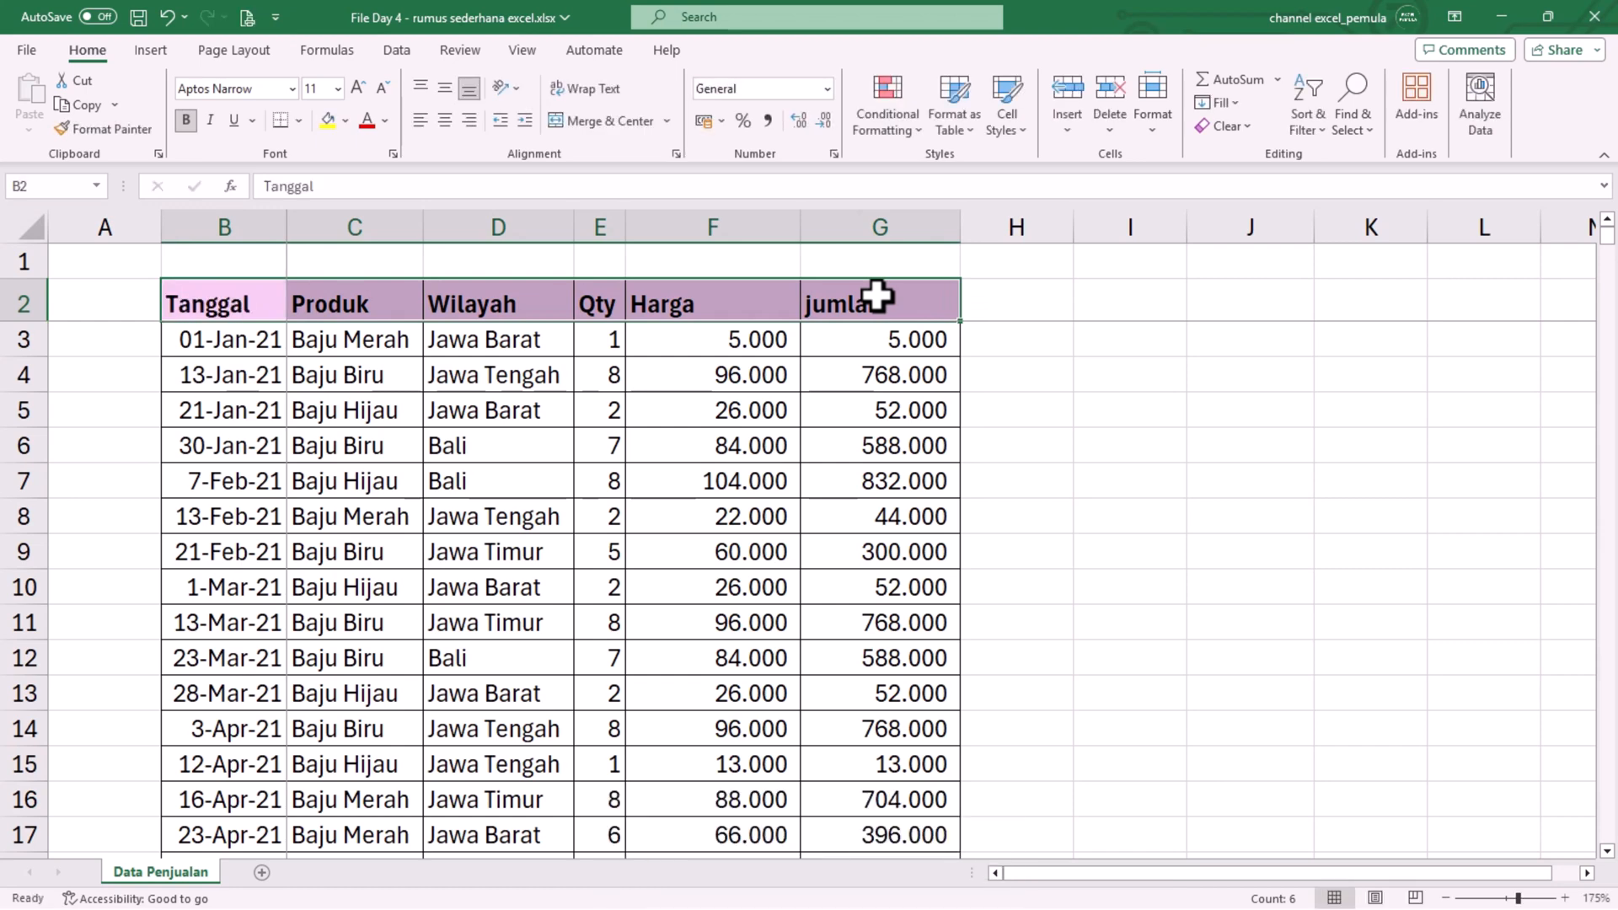
{"action": "key", "text": "ctrl+shift+l"}
Step: Try to find 240000 in the jumlah column's filter search, then clear the search and close the filter
{"action": "left_click", "coordinate": [877, 295]}
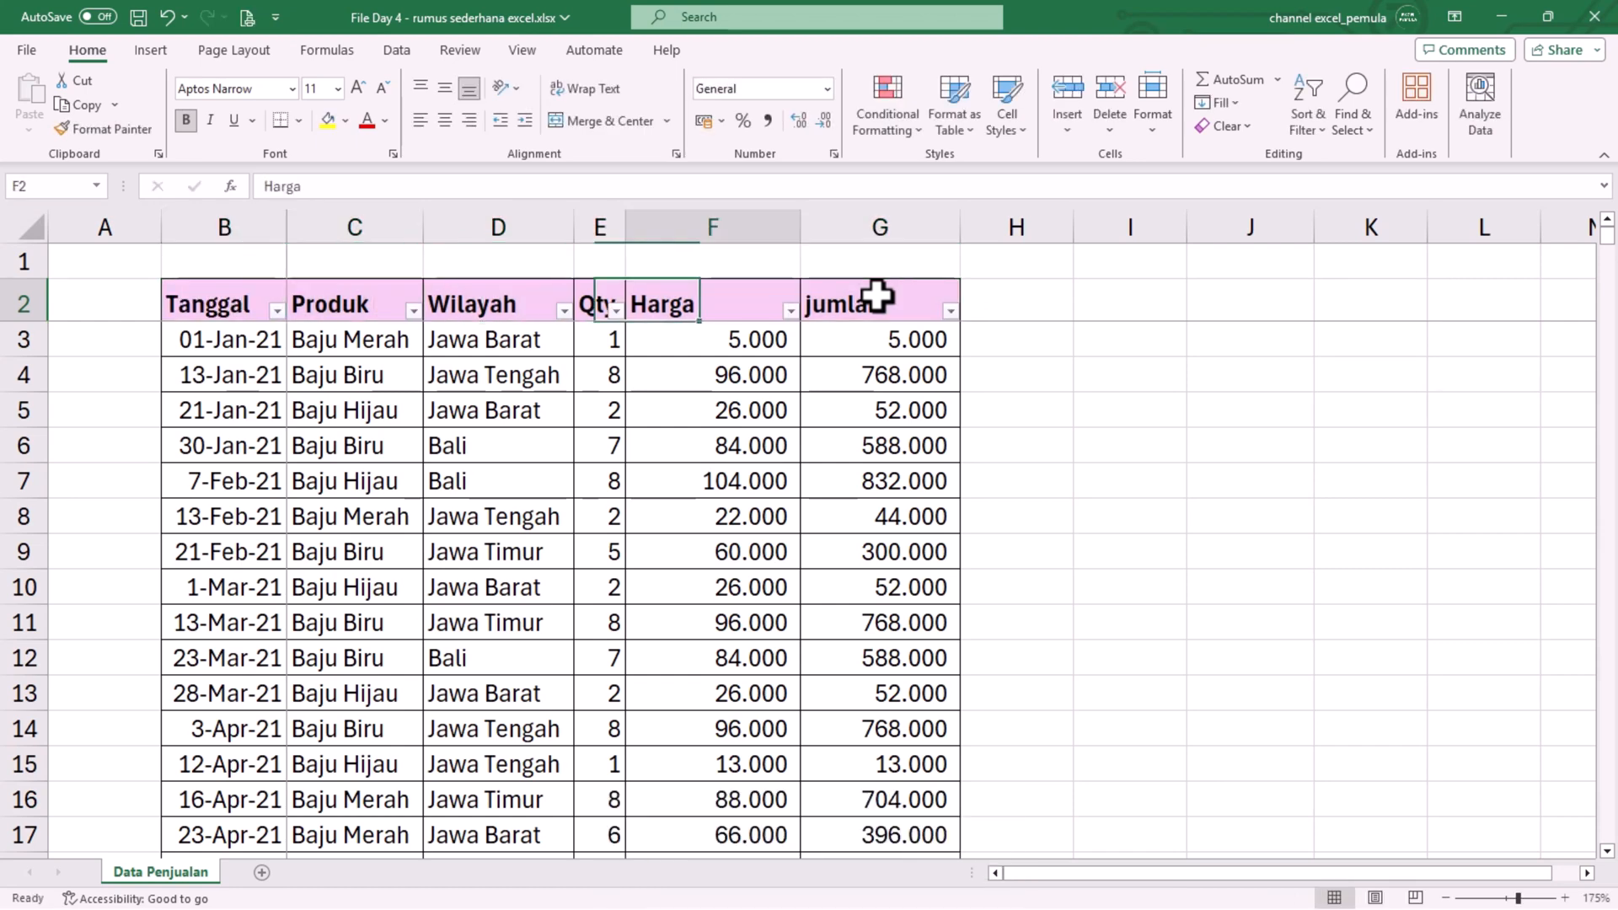
{"action": "key", "text": "alt+Down"}
{"action": "key", "text": "Down"}
{"action": "key", "text": "Down"}
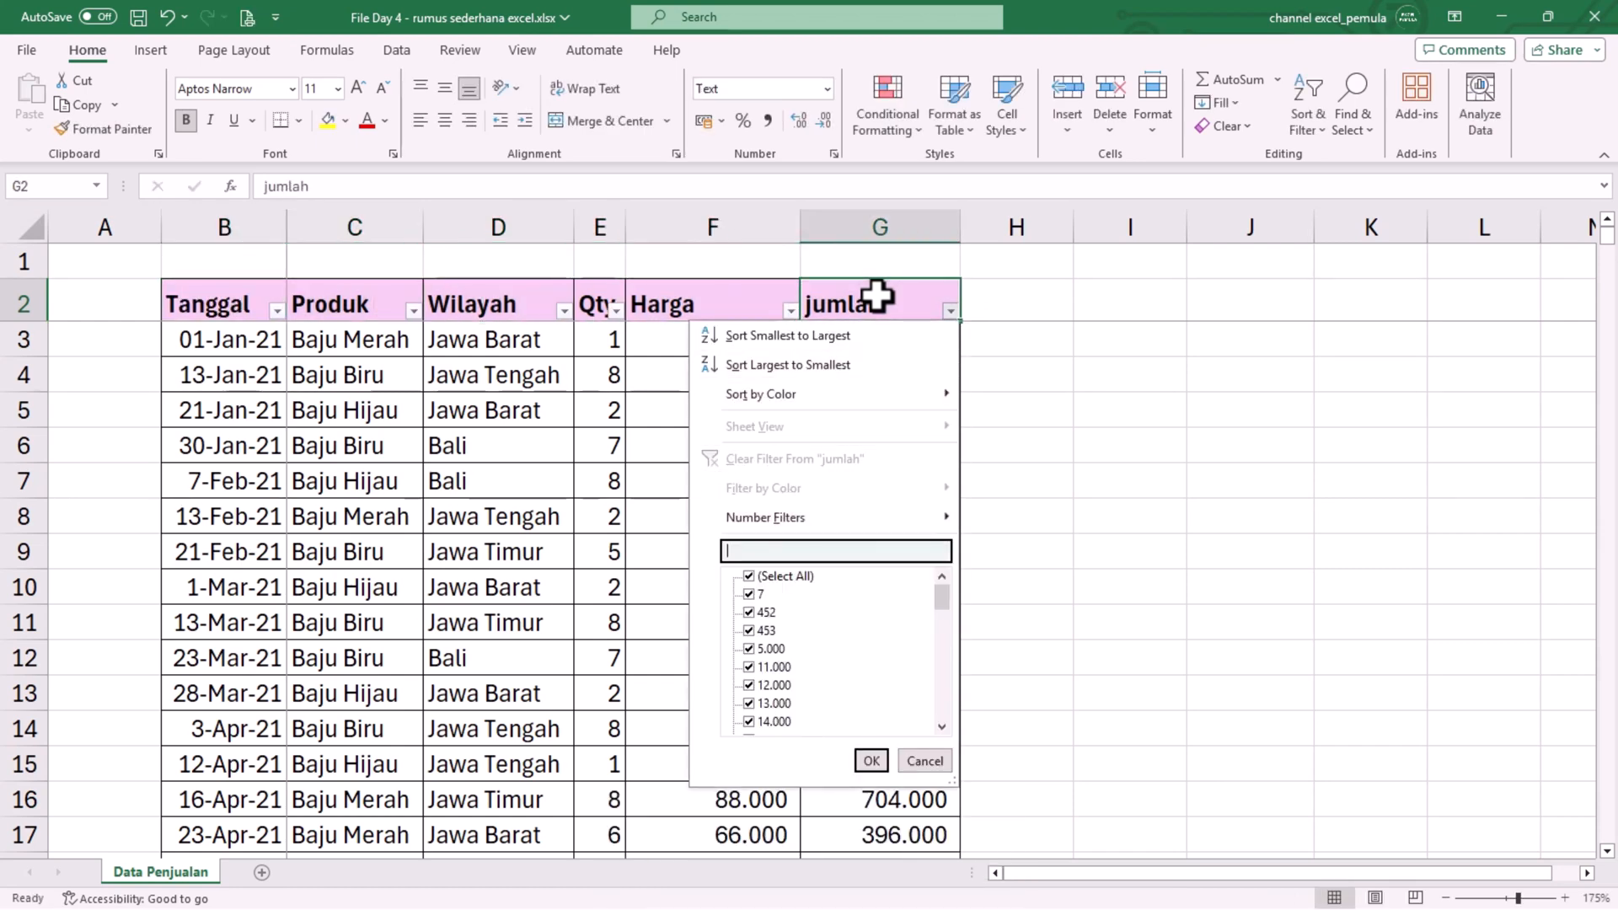
{"action": "type", "text": "240000"}
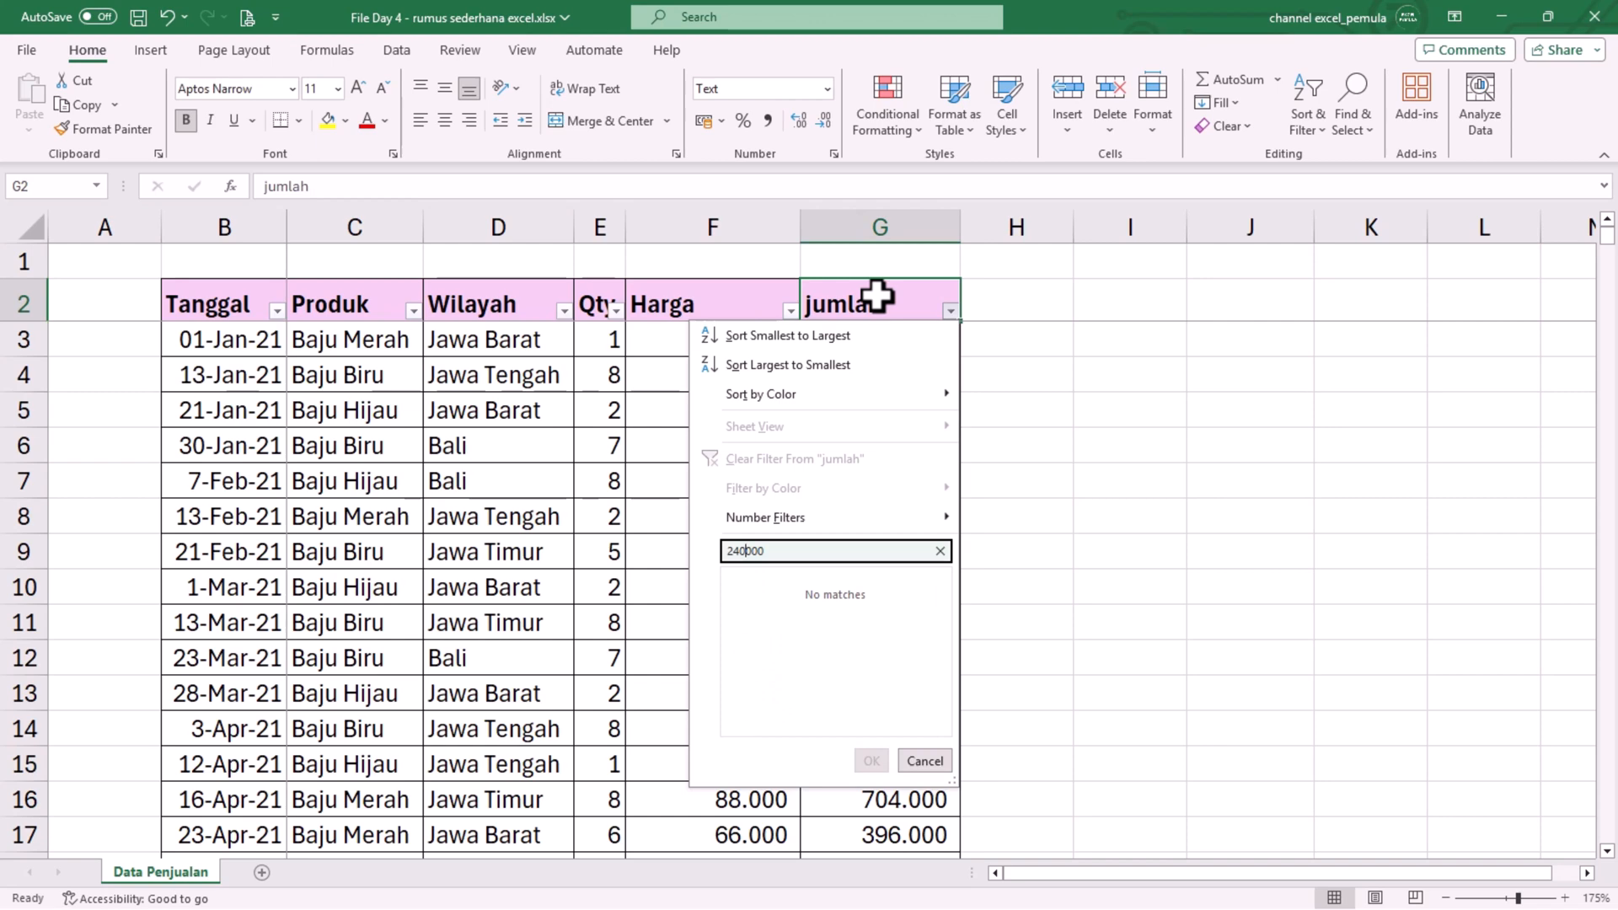
{"action": "key", "text": "ctrl+a"}
{"action": "key", "text": "BackSpace"}
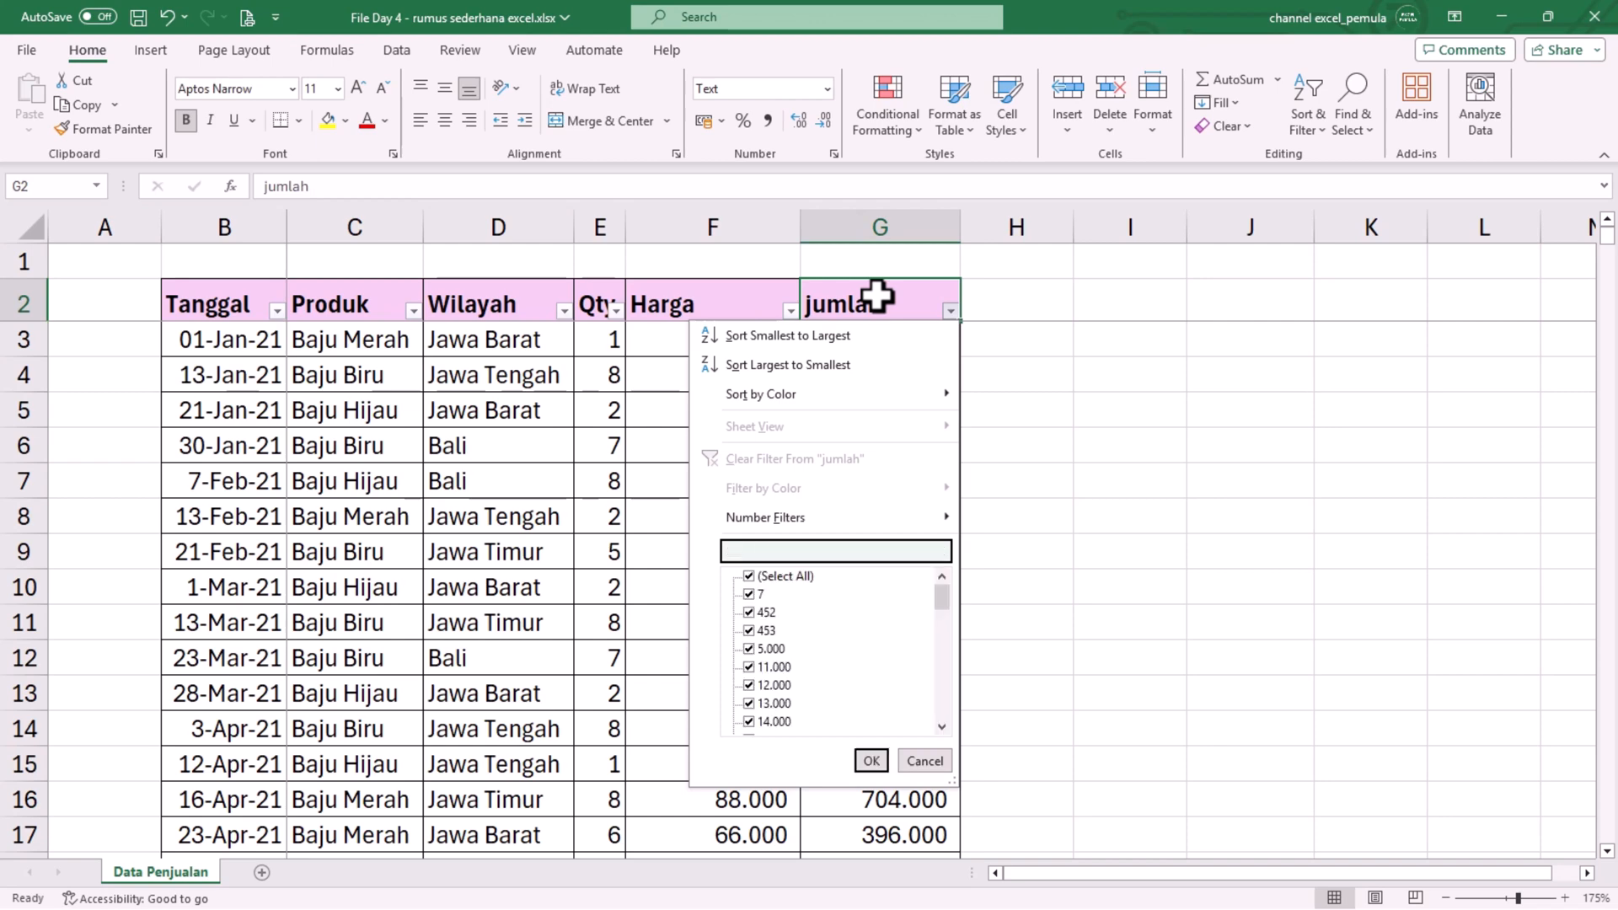
{"action": "left_click", "coordinate": [953, 310]}
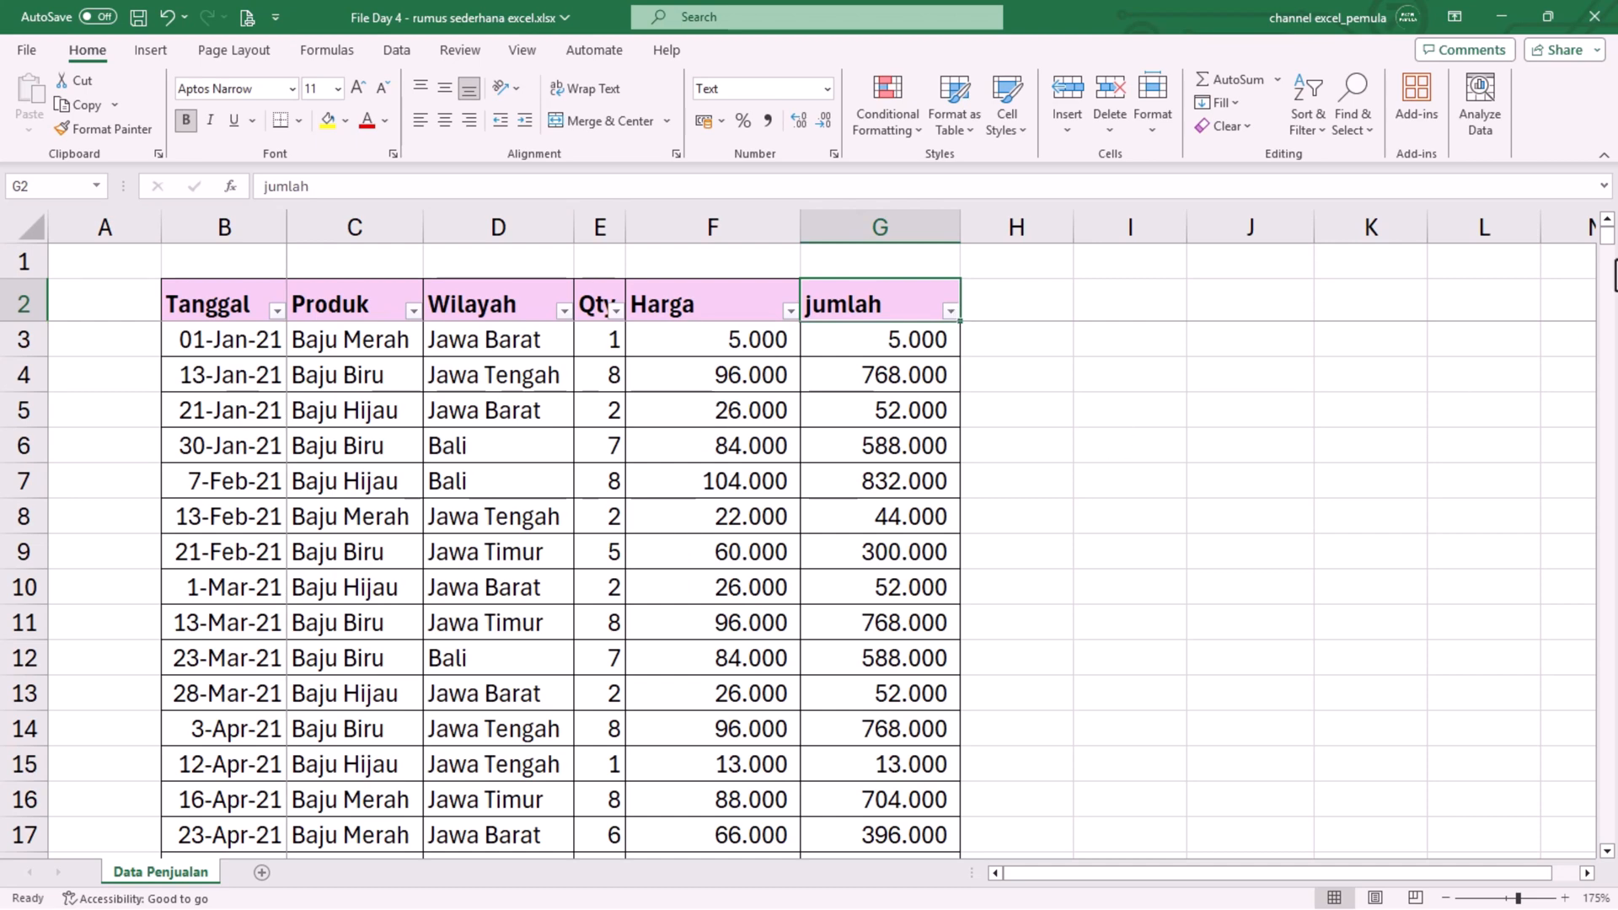
Step: Inspect the COUNTIF formula in cell G461 and leave it unedited
{"action": "left_click_drag", "start_coordinate": [1606, 234], "coordinate": [1583, 850]}
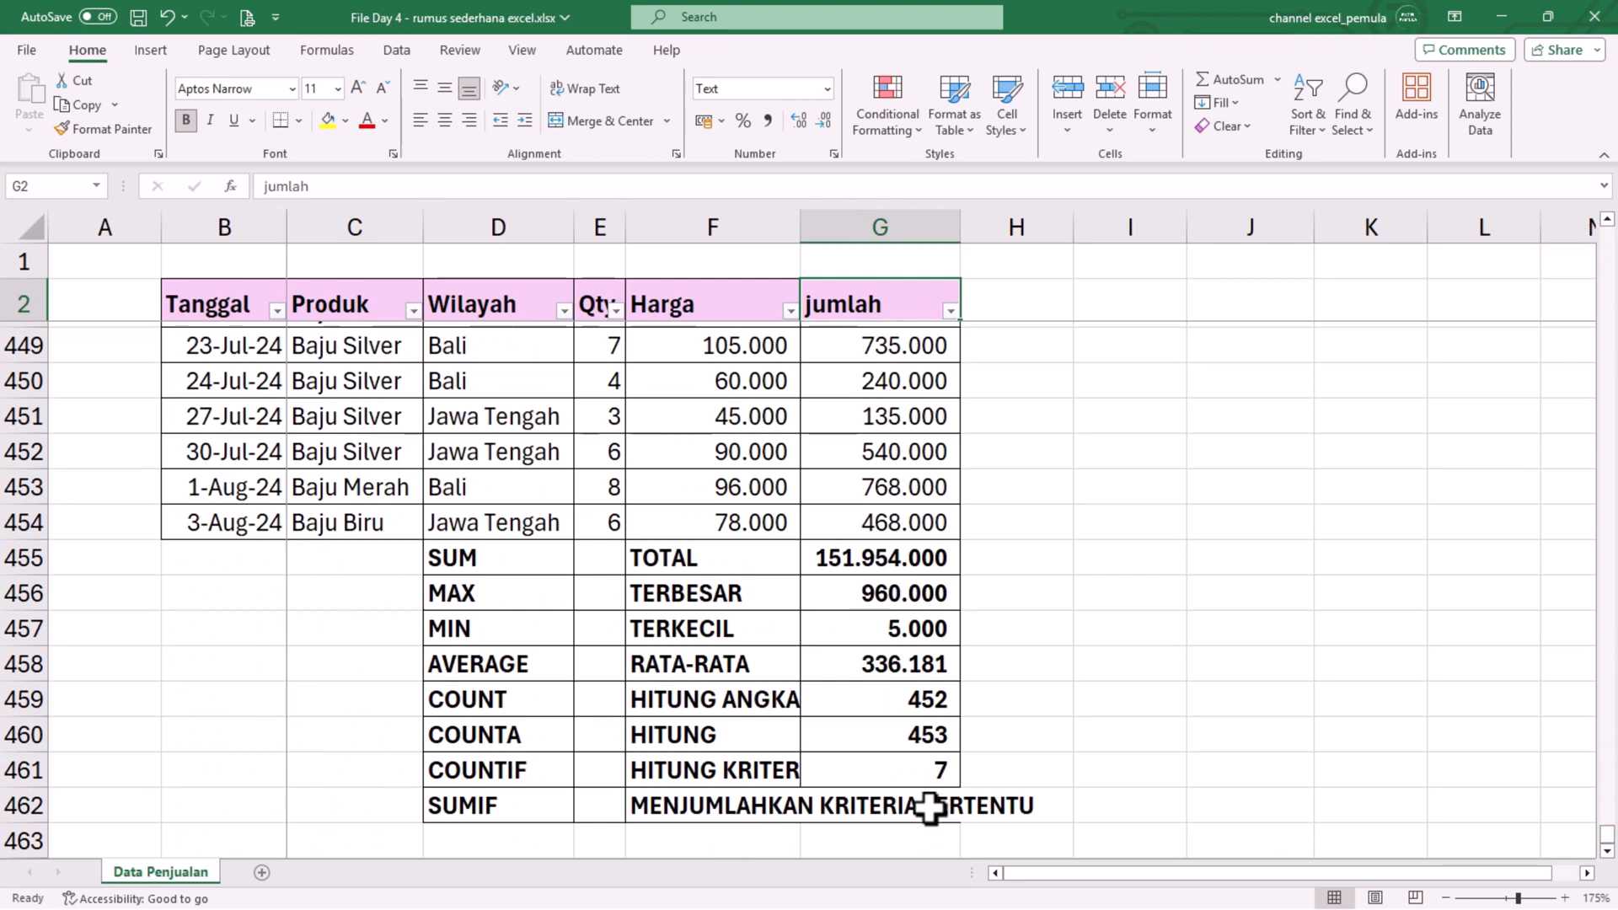
{"action": "left_click", "coordinate": [914, 773]}
{"action": "key", "text": "F2"}
{"action": "key", "text": "Escape"}
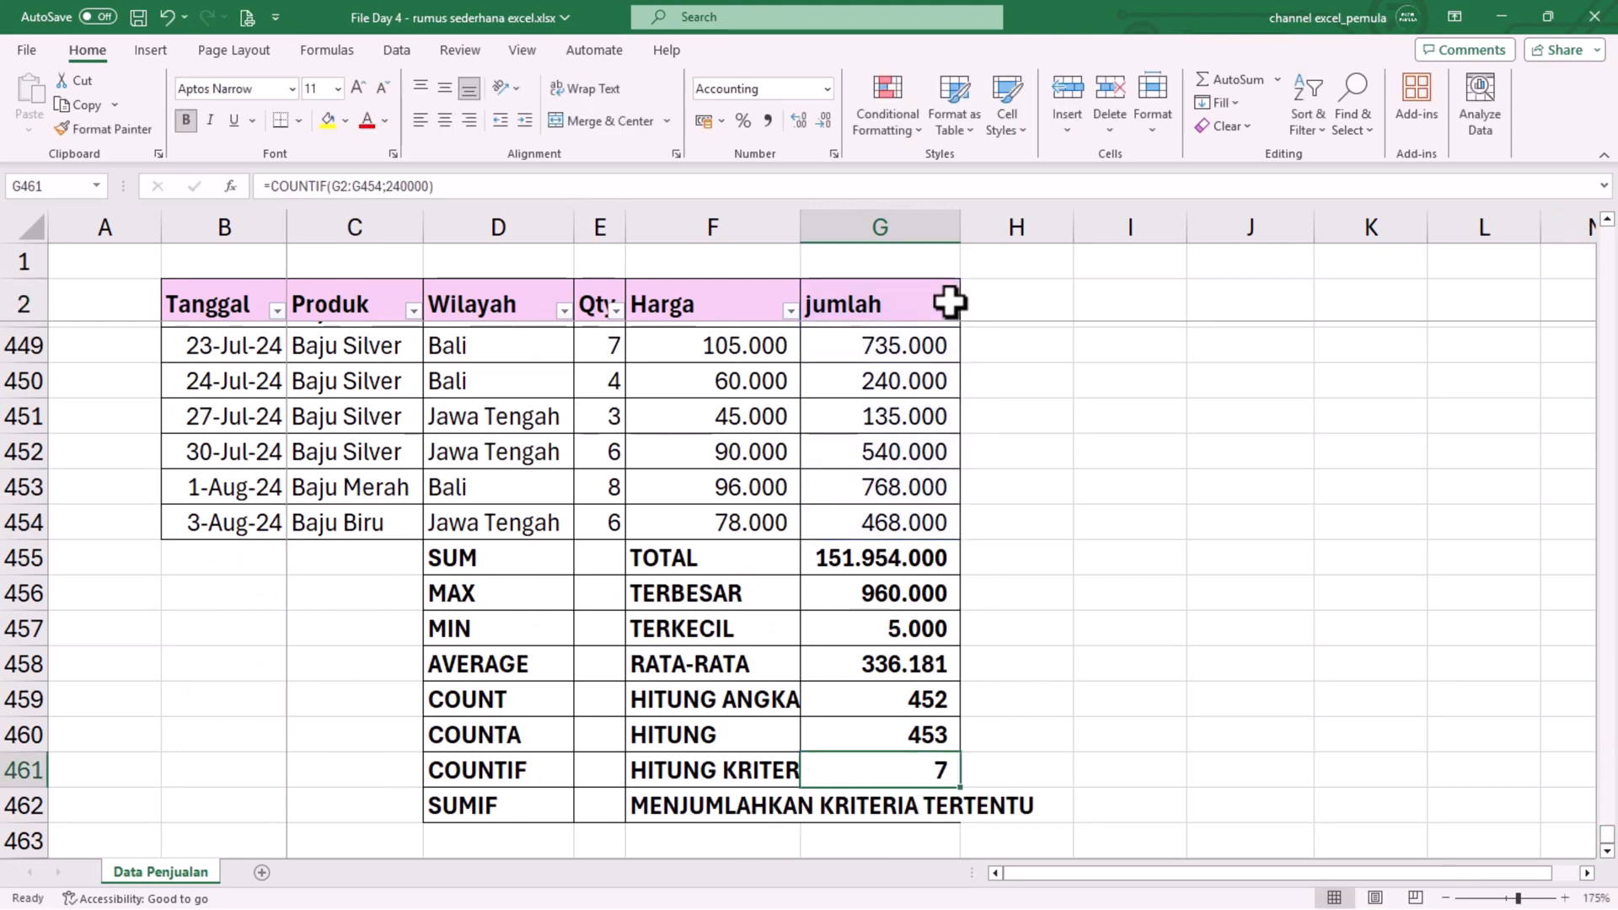
Step: Filter the jumlah column by searching for 240 so that only the 240.000 rows are displayed
{"action": "left_click", "coordinate": [950, 312]}
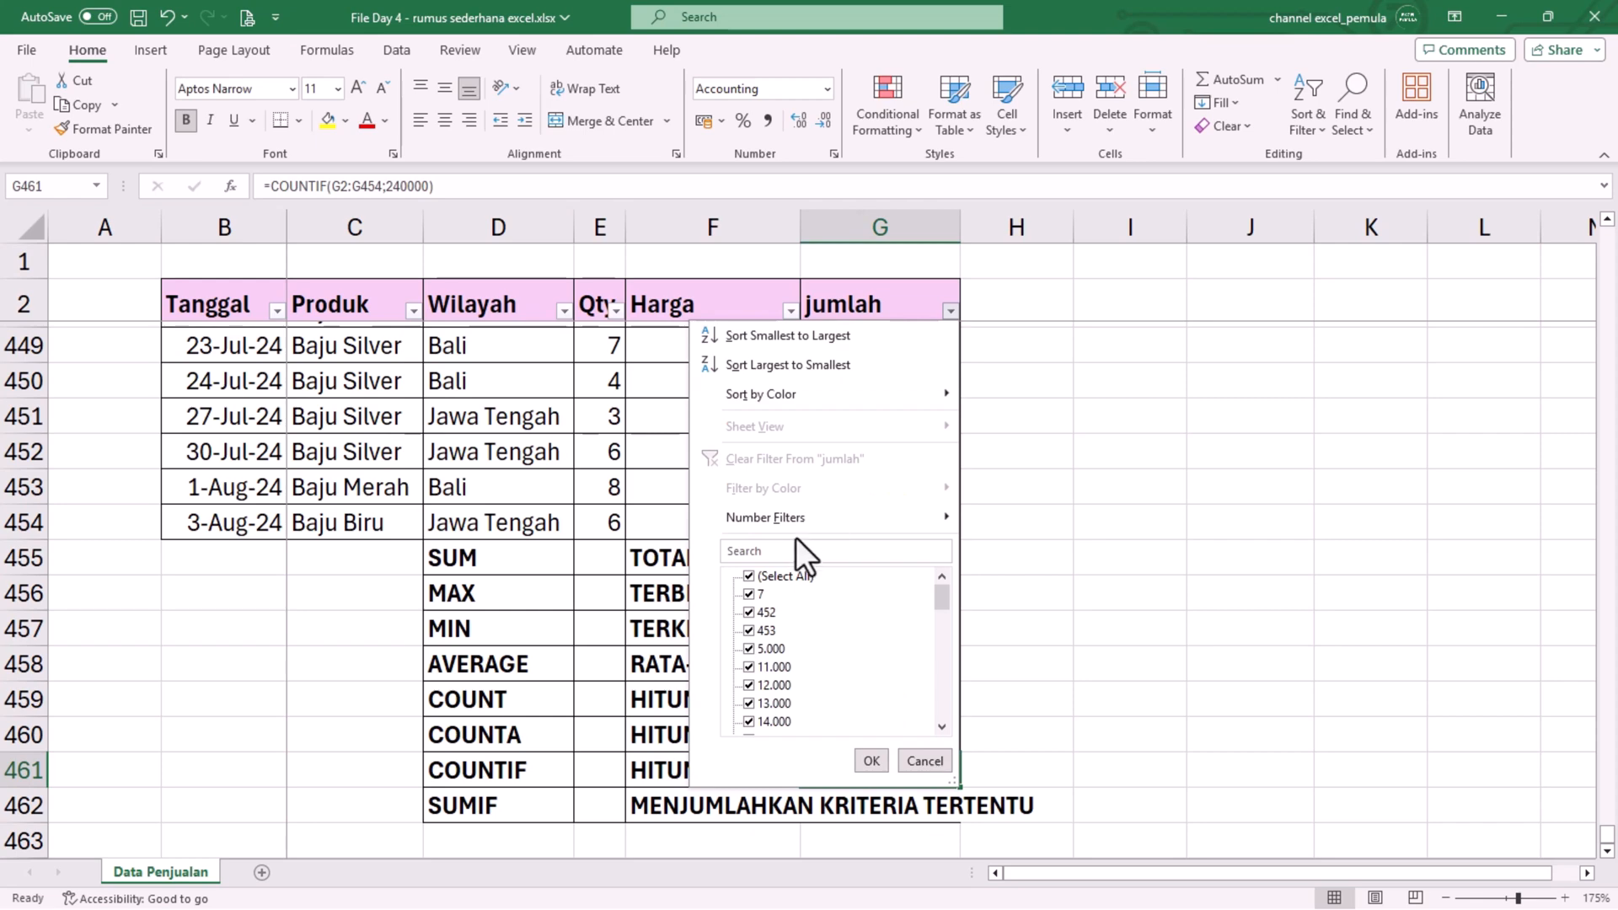
{"action": "left_click_drag", "start_coordinate": [942, 597], "coordinate": [932, 660]}
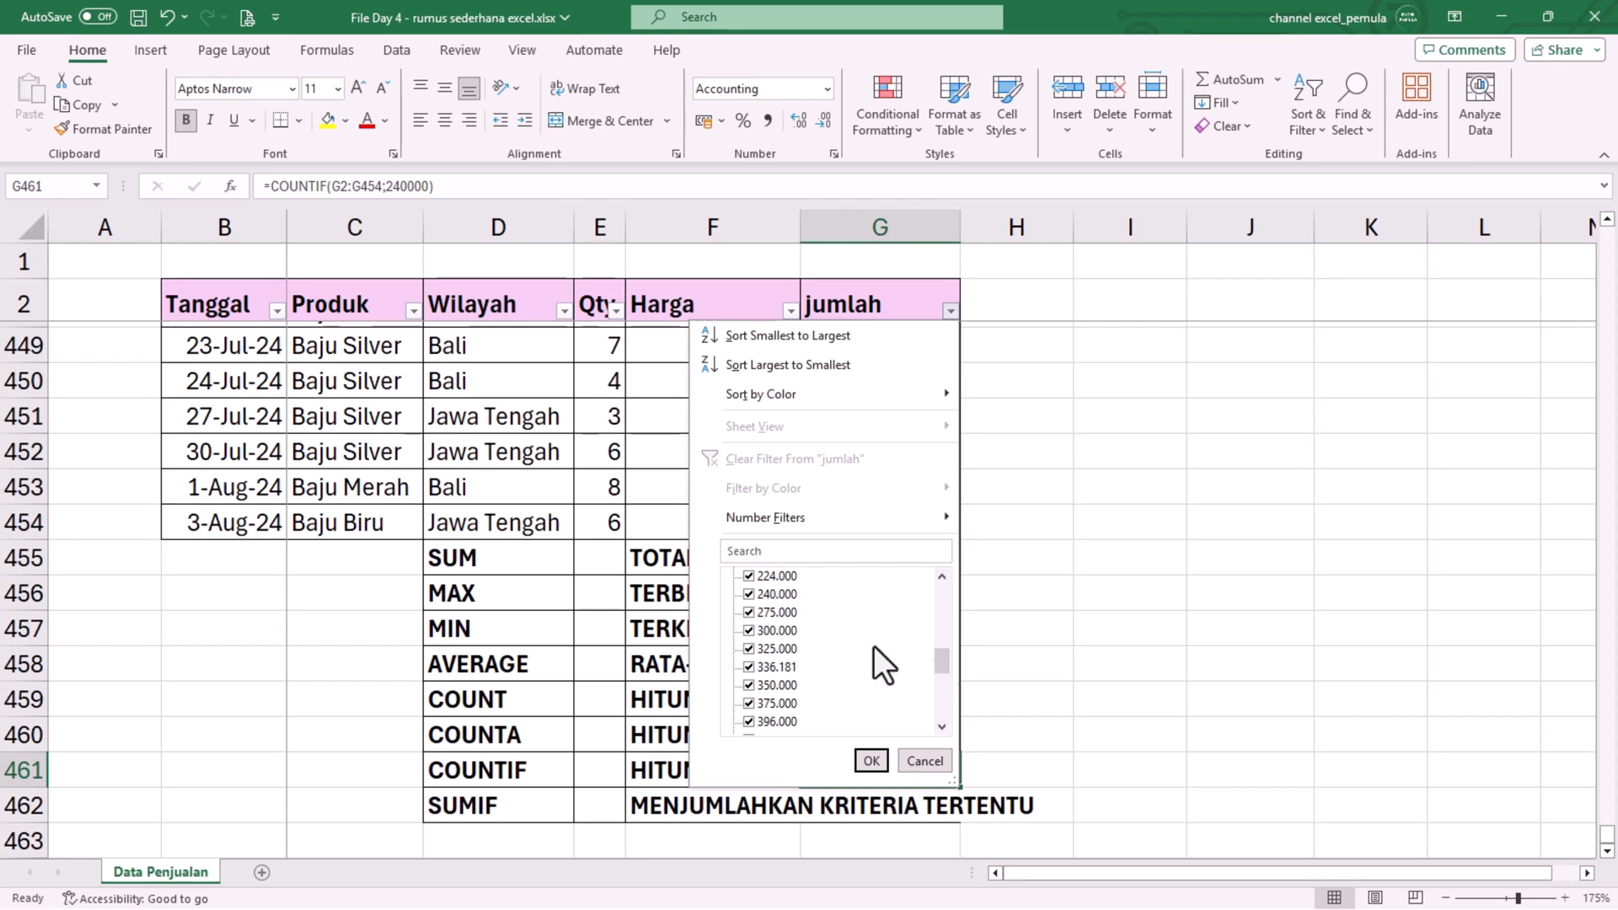
{"action": "left_click", "coordinate": [813, 549]}
{"action": "type", "text": "240"}
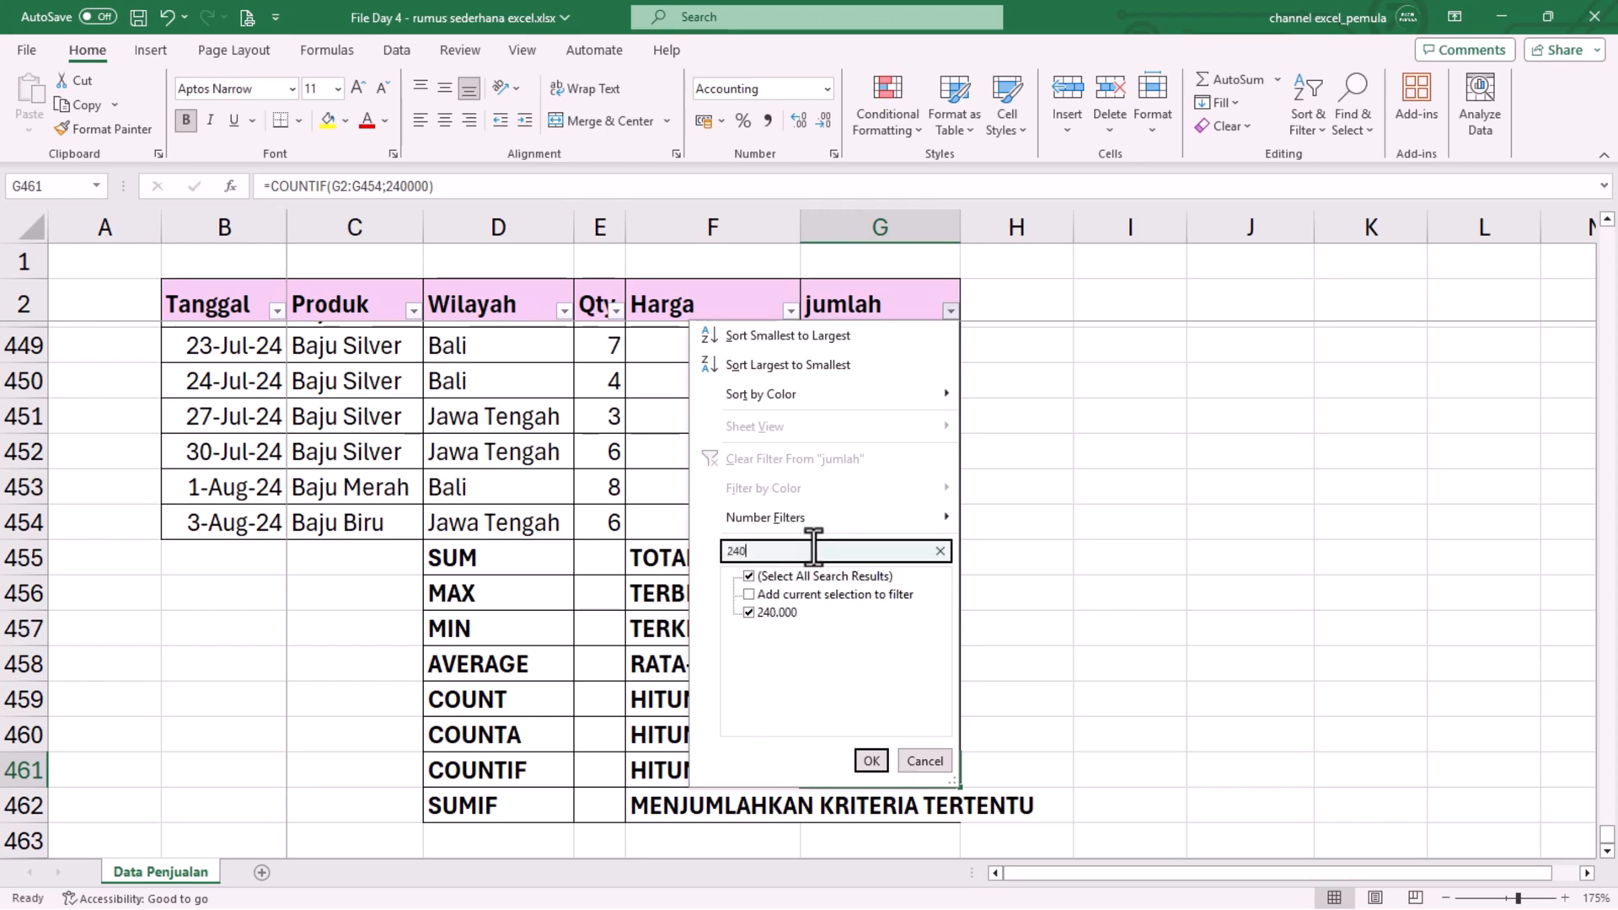
{"action": "left_click", "coordinate": [876, 766]}
{"action": "scroll", "coordinate": [924, 416], "scroll_direction": "down", "scroll_amount": 8}
{"action": "scroll", "coordinate": [1531, 686], "scroll_direction": "up", "scroll_amount": 5}
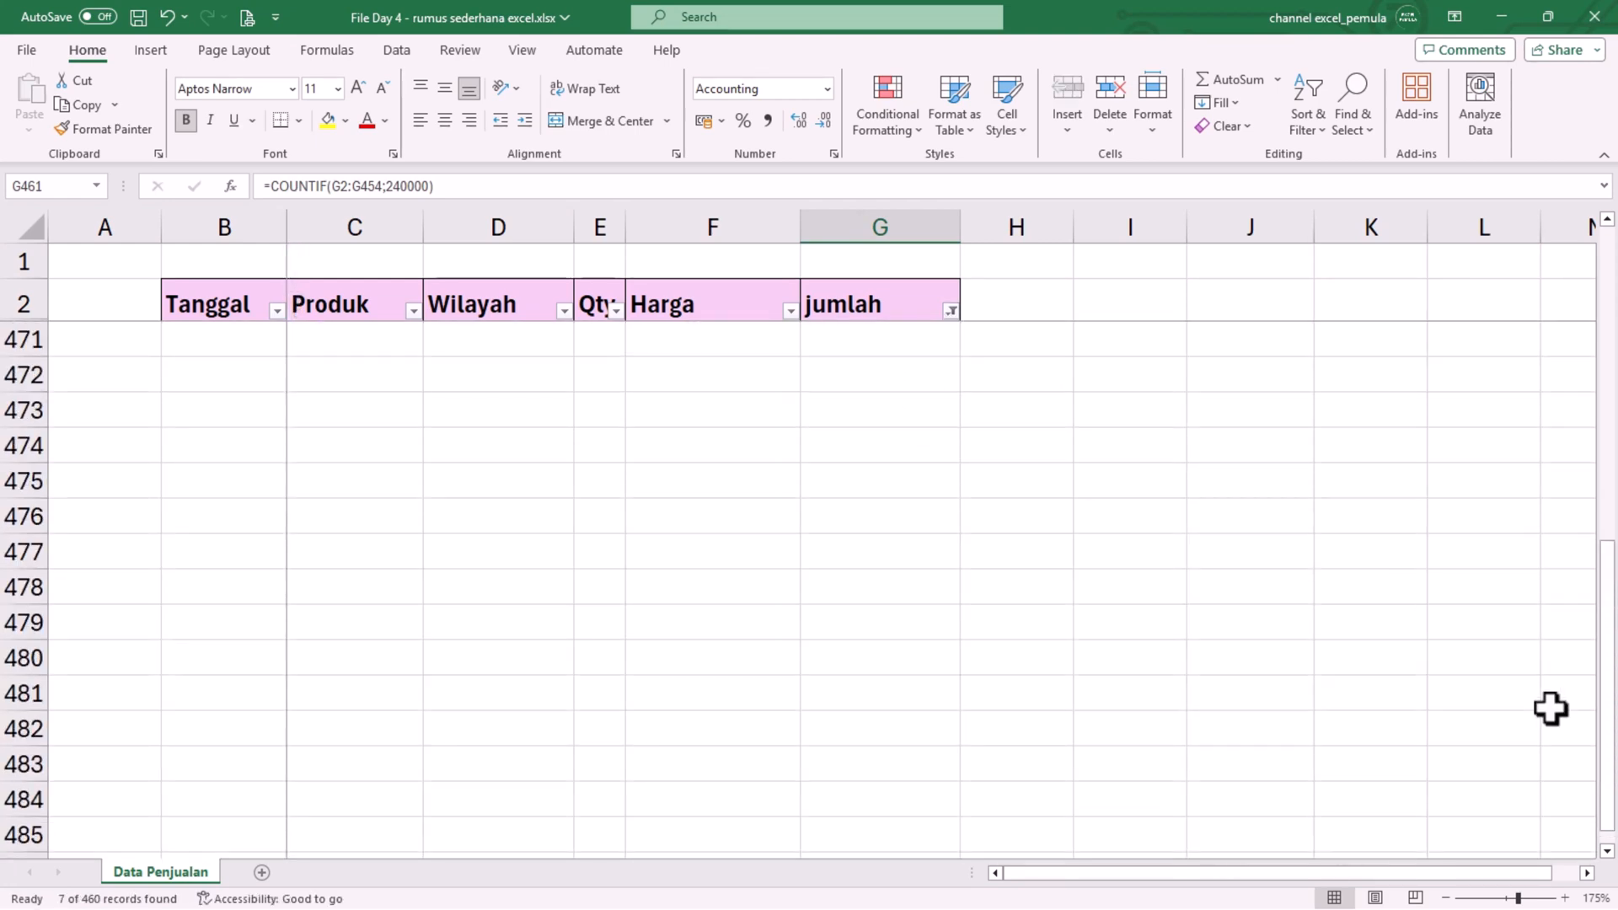
Step: Check the 240.000 entries in the filtered jumlah column one by one against the COUNTIF result
{"action": "left_click_drag", "start_coordinate": [1610, 671], "coordinate": [1607, 344]}
{"action": "left_click", "coordinate": [886, 339]}
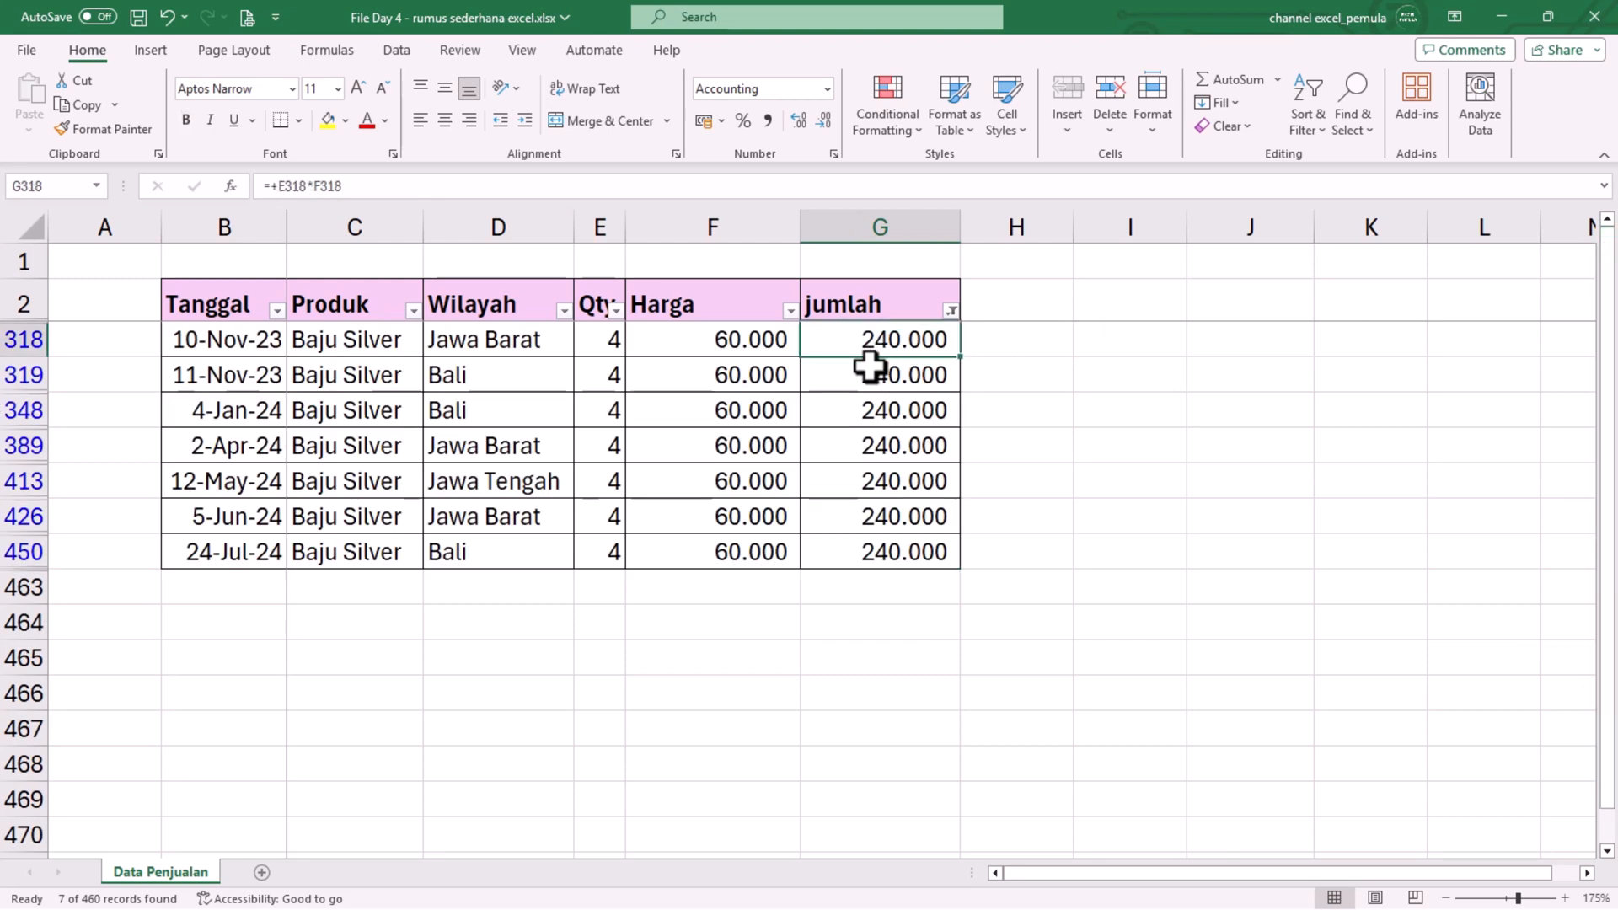
{"action": "left_click", "coordinate": [881, 379]}
{"action": "left_click", "coordinate": [877, 404]}
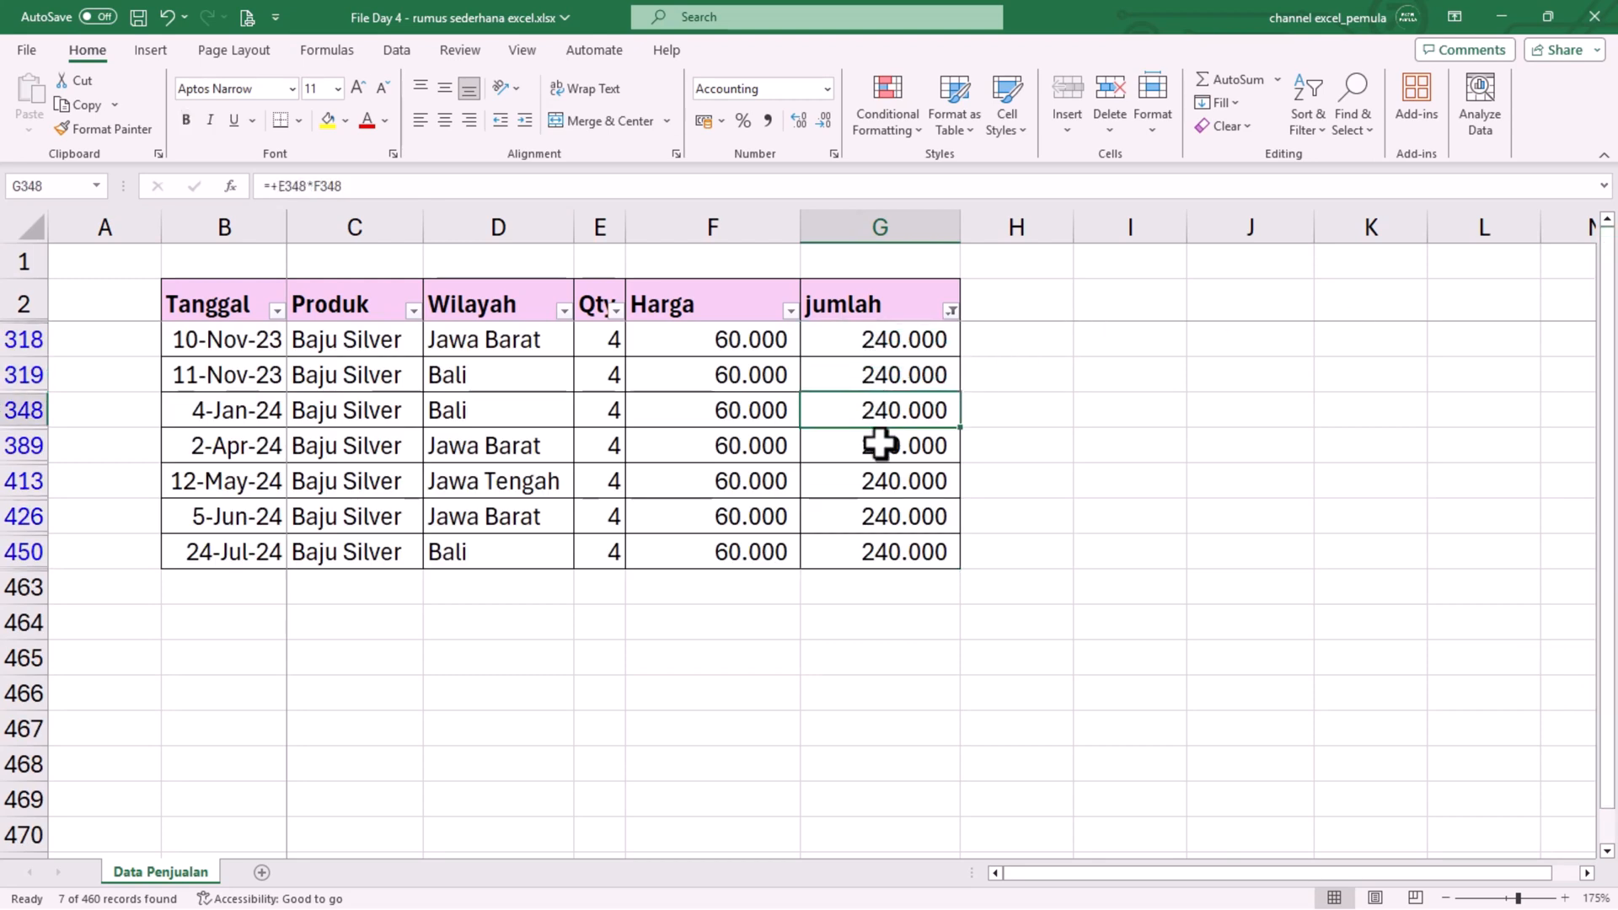
{"action": "left_click", "coordinate": [878, 442]}
{"action": "left_click", "coordinate": [885, 491]}
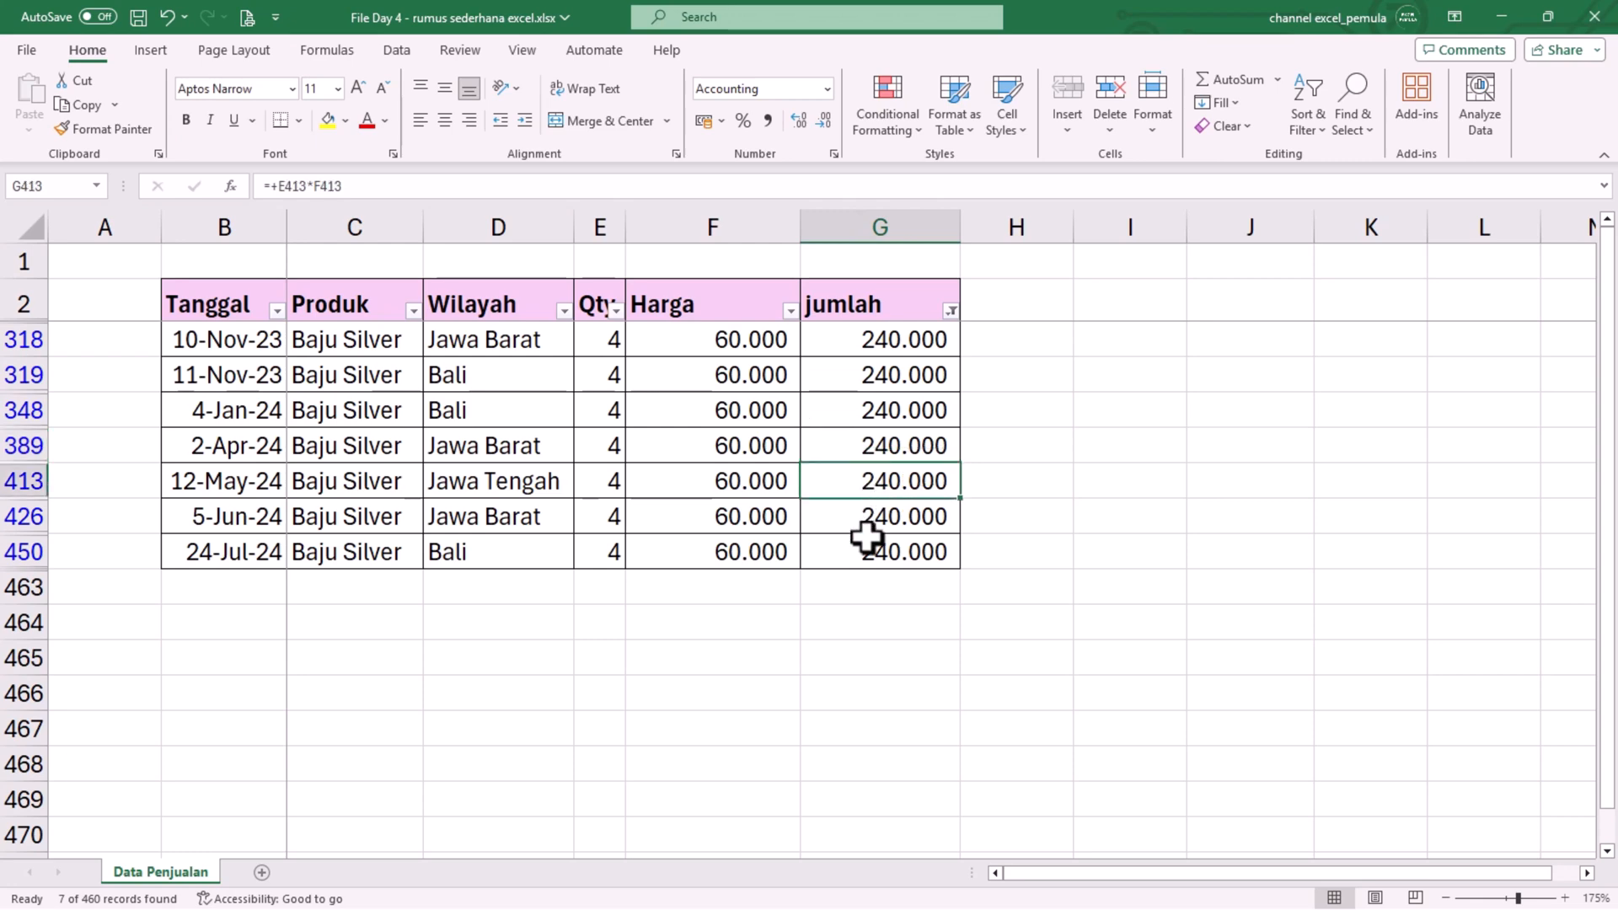
{"action": "left_click", "coordinate": [882, 519]}
{"action": "left_click", "coordinate": [887, 552]}
Step: Clear the filter from the jumlah column so that all sales rows are displayed again
{"action": "left_click", "coordinate": [950, 310]}
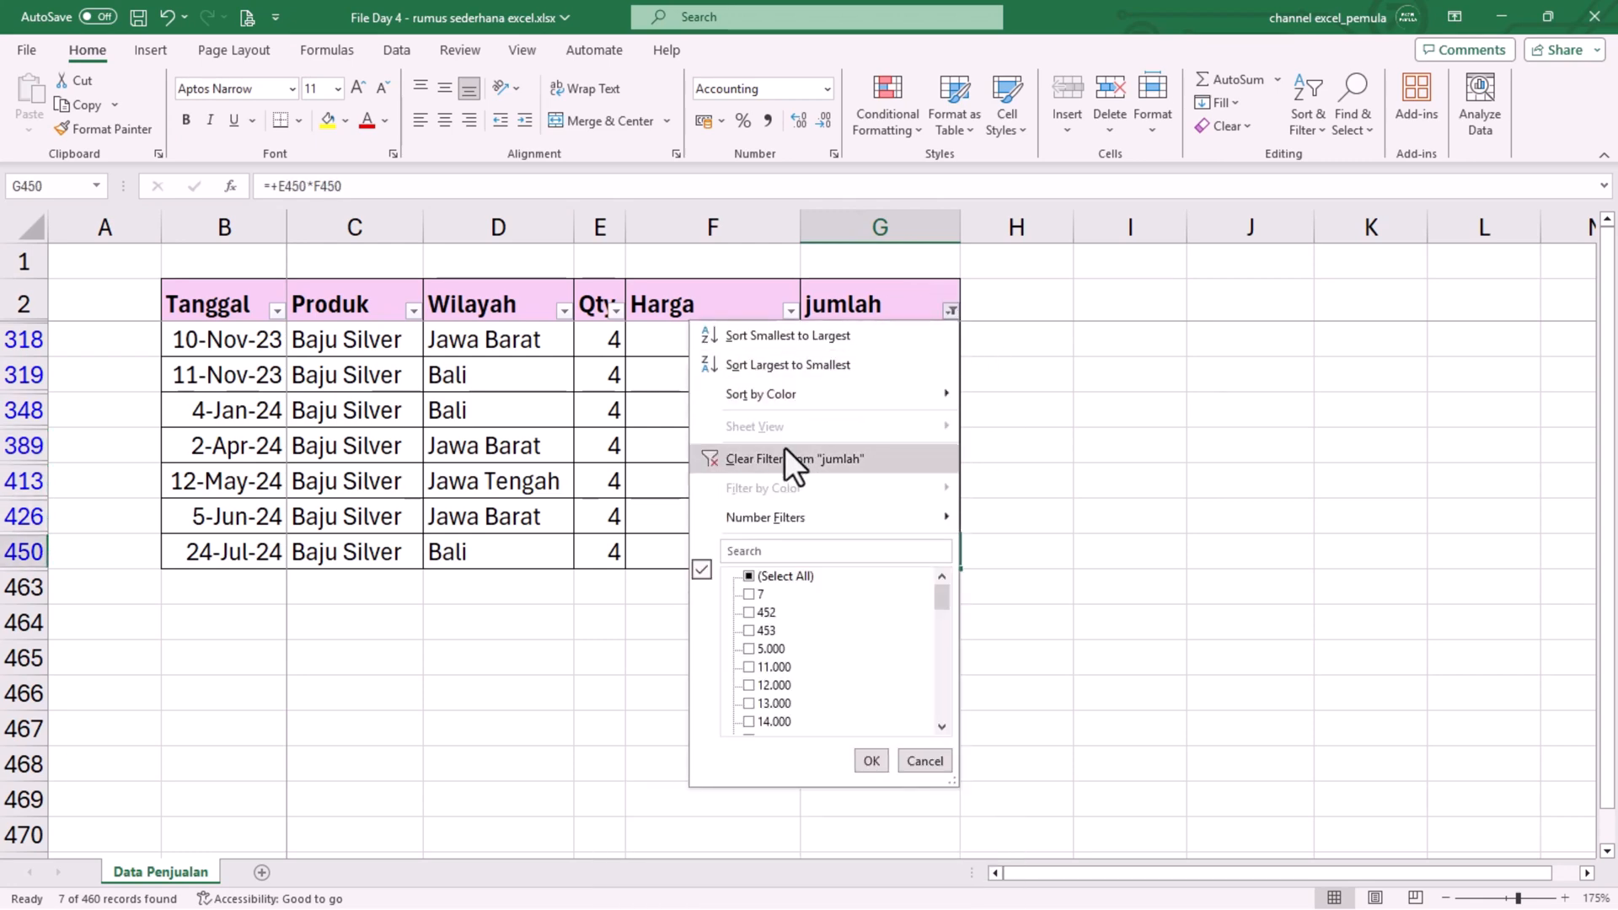
{"action": "left_click", "coordinate": [785, 448]}
{"action": "left_click", "coordinate": [826, 450]}
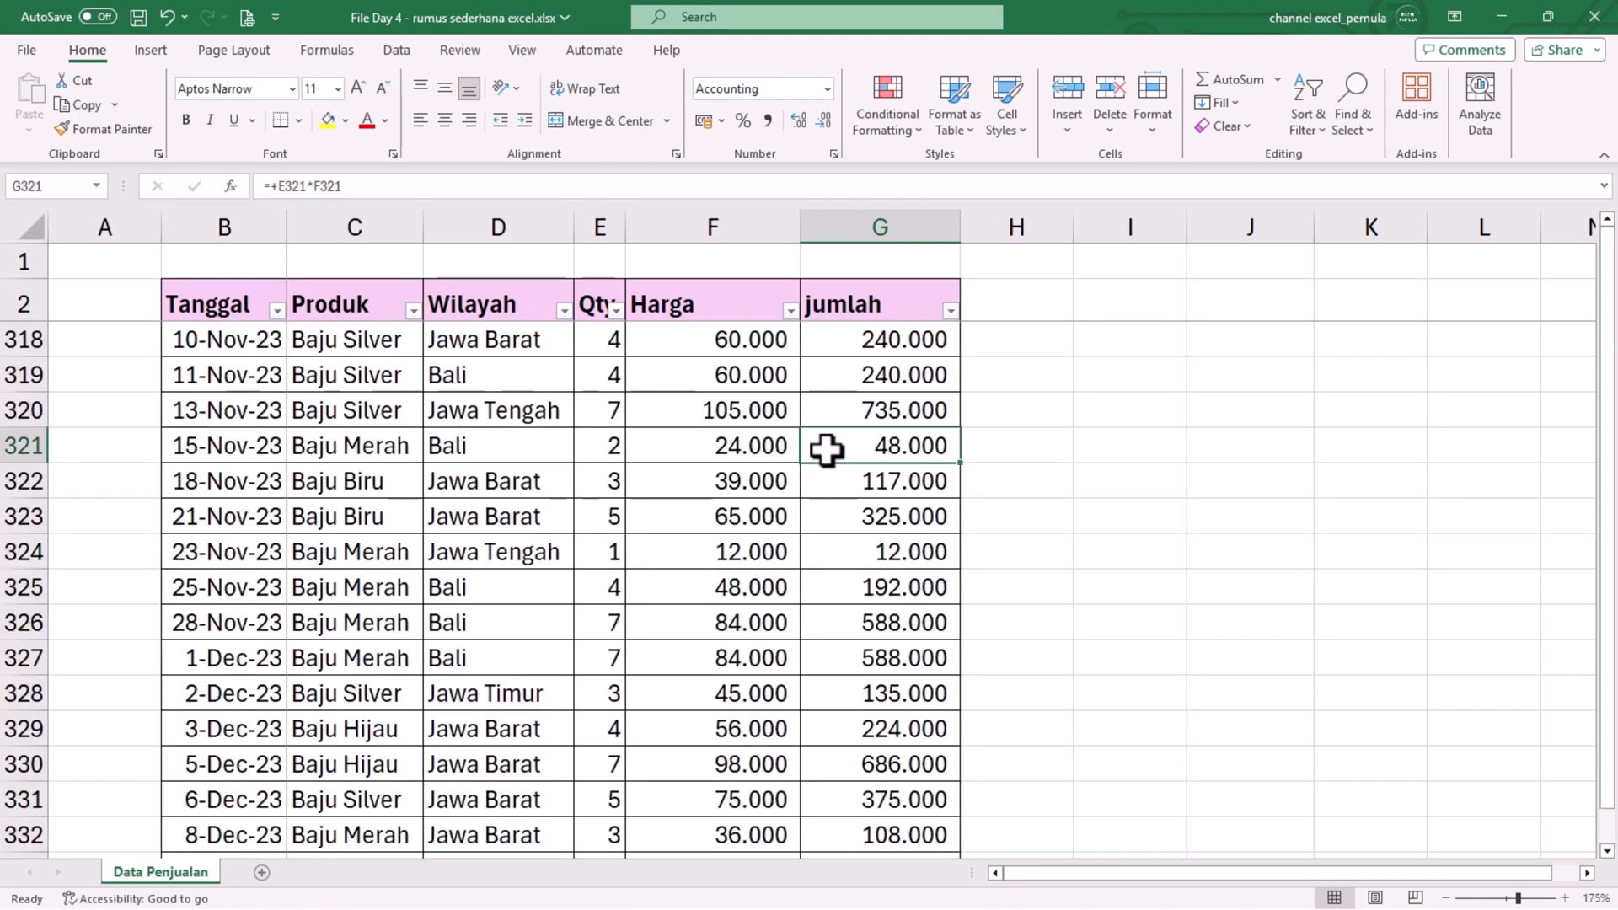
Step: Start a SUMIF formula in cell G462 with the Wilayah data D3:D454 as its range
{"action": "key", "text": "ctrl+Down"}
{"action": "key", "text": "Down"}
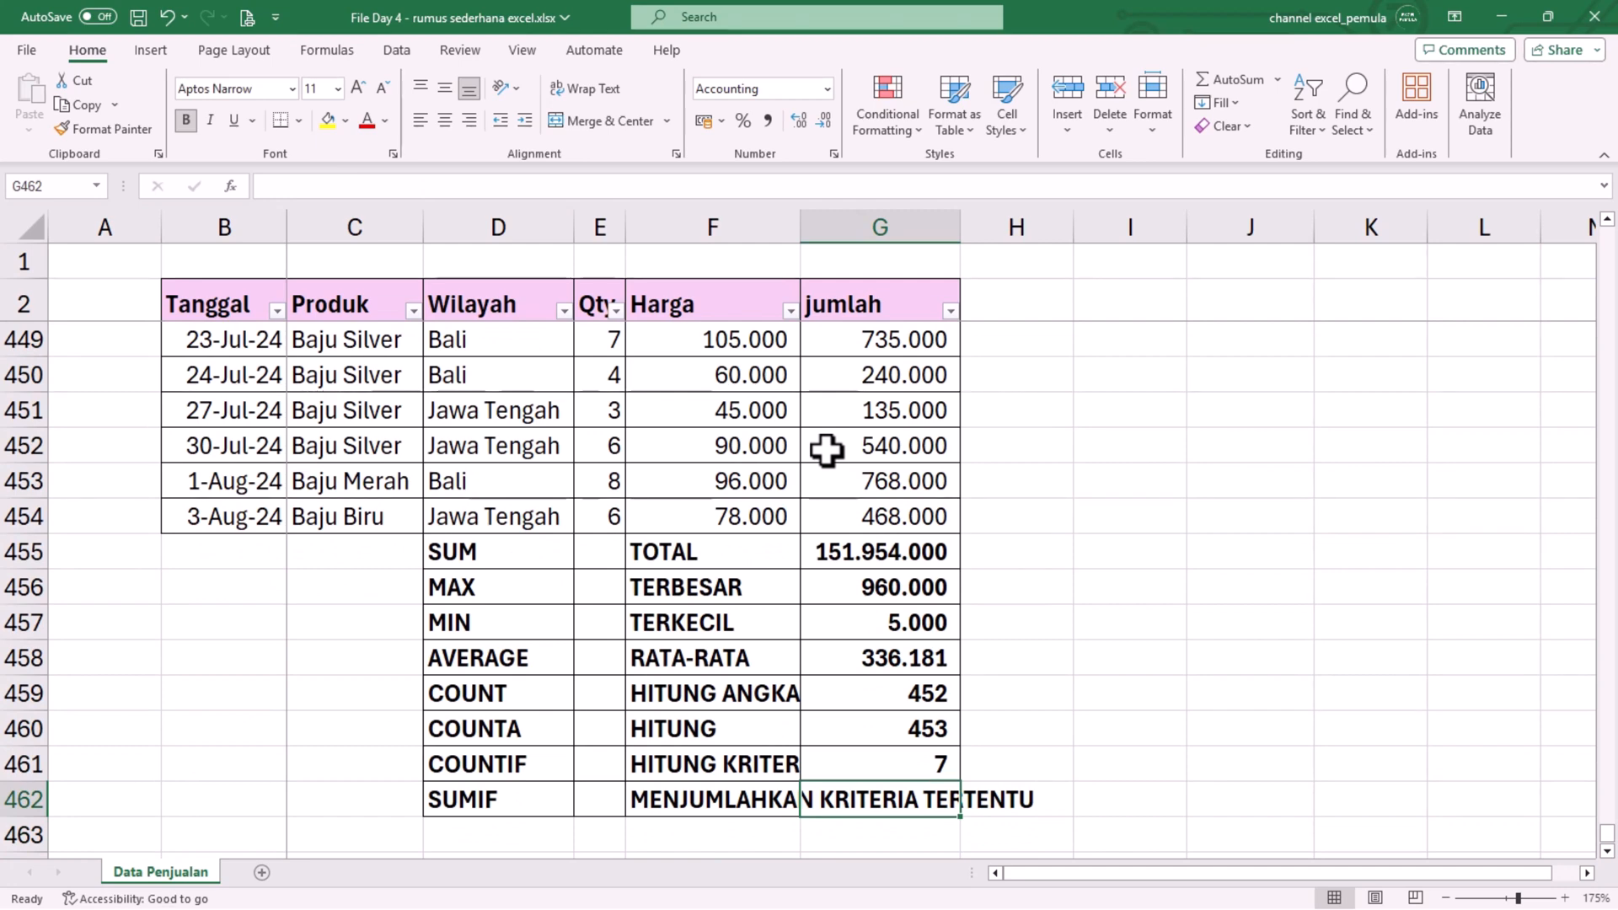
{"action": "type", "text": "=SUMIF("}
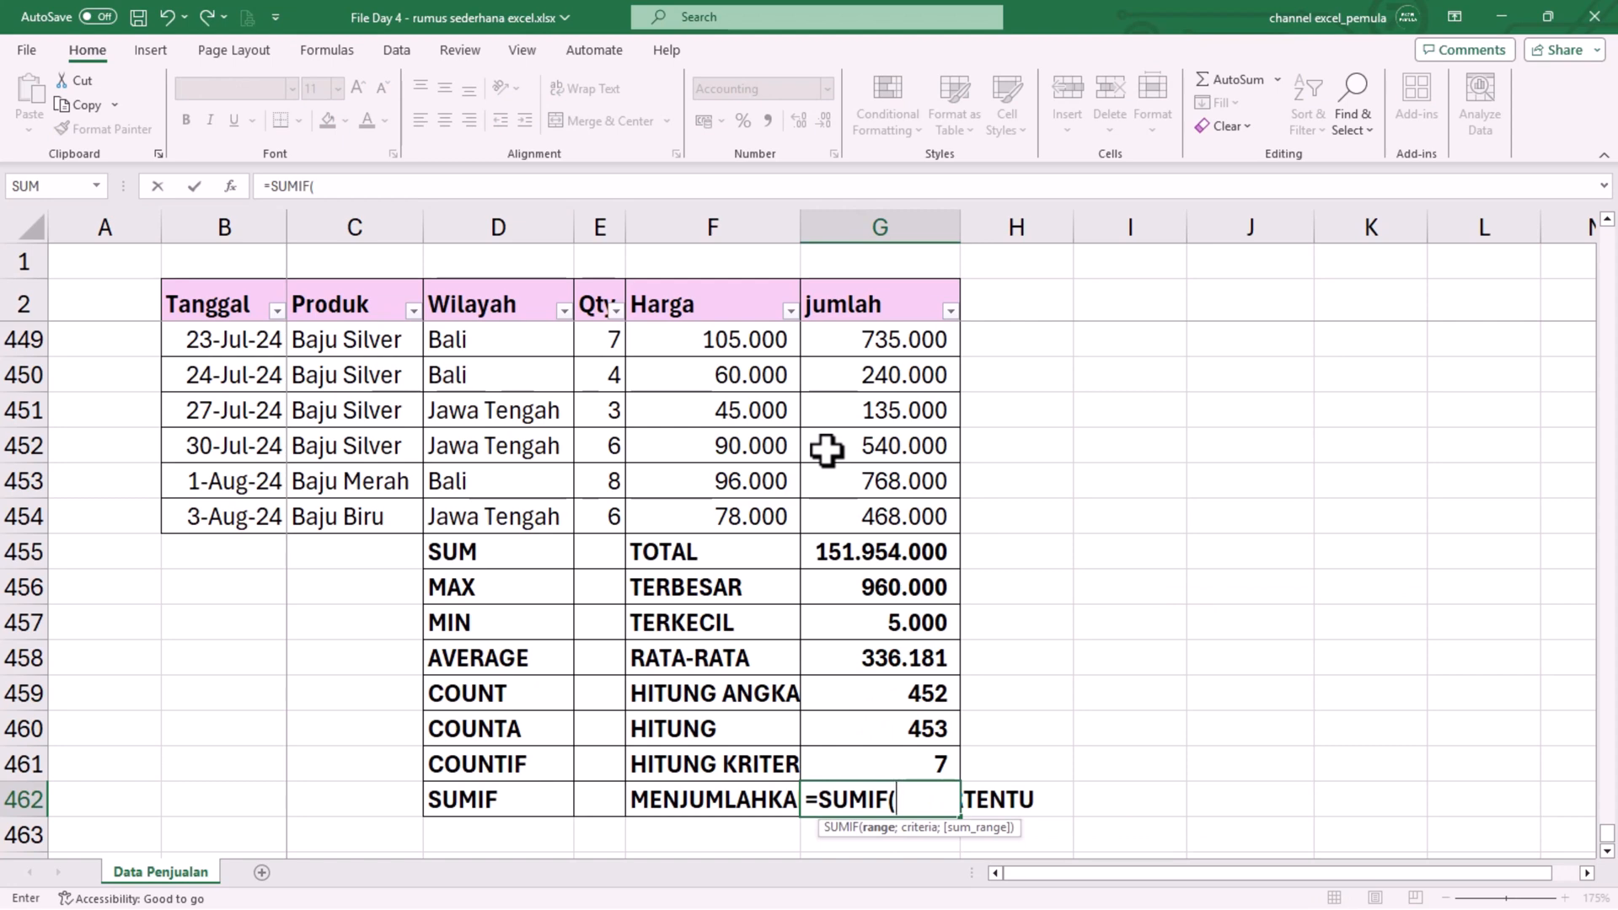
{"action": "key", "text": "Up"}
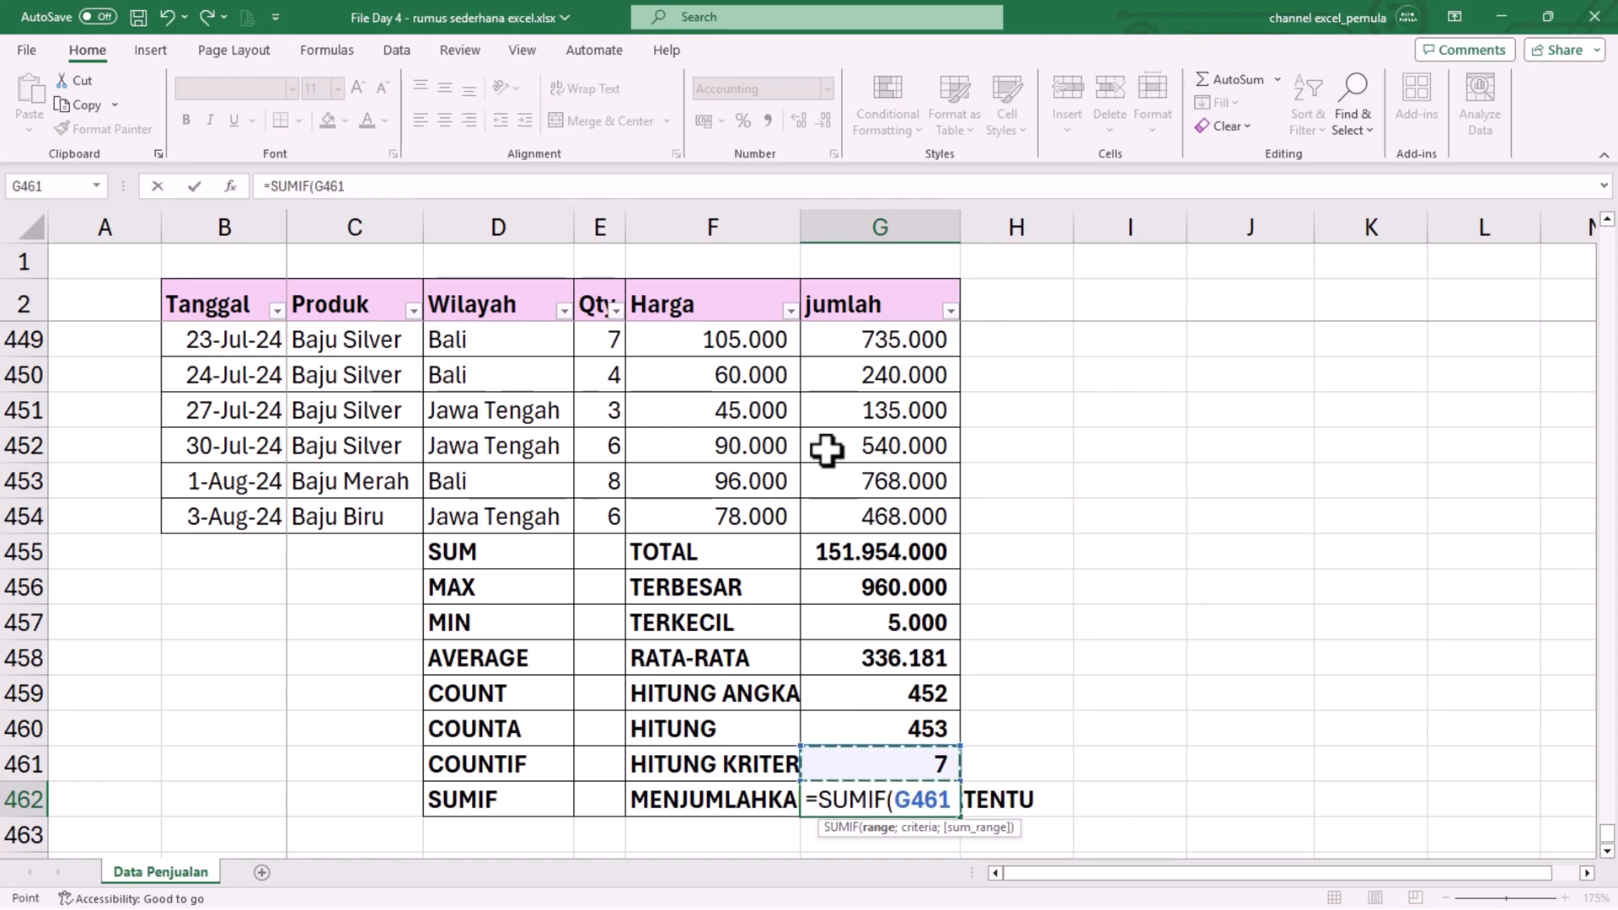
{"action": "scroll", "coordinate": [114, 77], "scroll_direction": "down", "scroll_amount": 1}
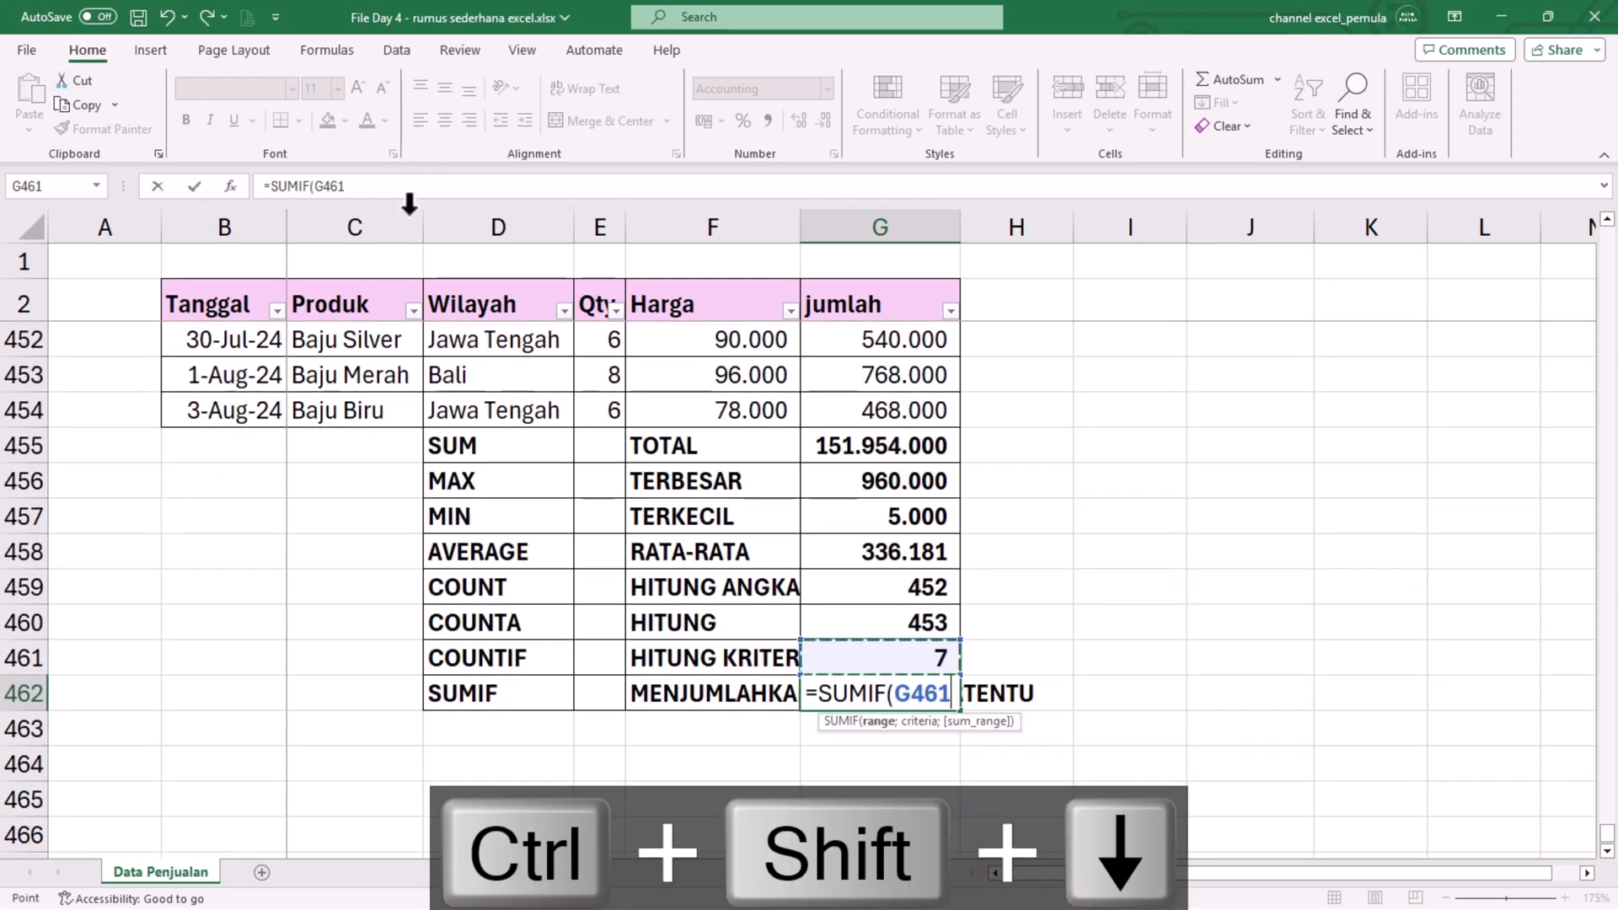
{"action": "left_click", "coordinate": [531, 296]}
{"action": "key", "text": "Down"}
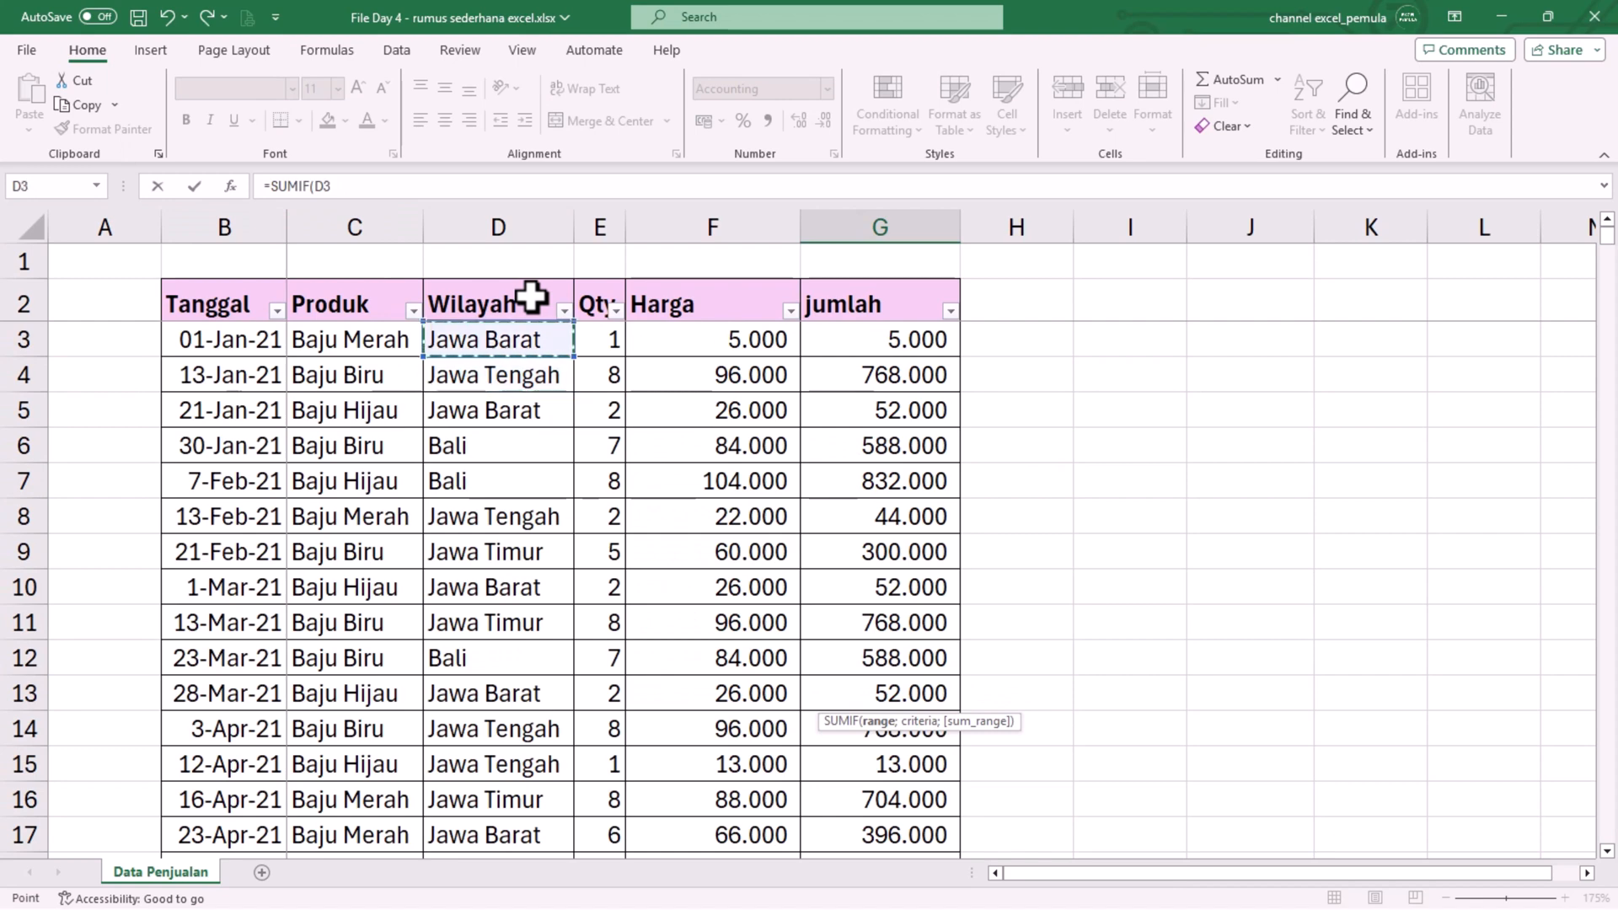
{"action": "key", "text": "ctrl+shift+Down"}
{"action": "key", "text": "shift+Up"}
{"action": "key", "text": "shift+Up"}
{"action": "key", "text": "shift+Up"}
{"action": "key", "text": "shift+Up"}
{"action": "key", "text": "shift+Up"}
{"action": "key", "text": "shift+Up"}
{"action": "key", "text": "shift+Up"}
{"action": "key", "text": "shift+Up"}
{"action": "key", "text": "shift+Up"}
{"action": "key", "text": "shift+Down"}
Step: Complete the SUMIF formula in G462 with the criterion "BALI" and the jumlah data G3:G454 as the sum range
{"action": "type", "text": ";\"BAL"}
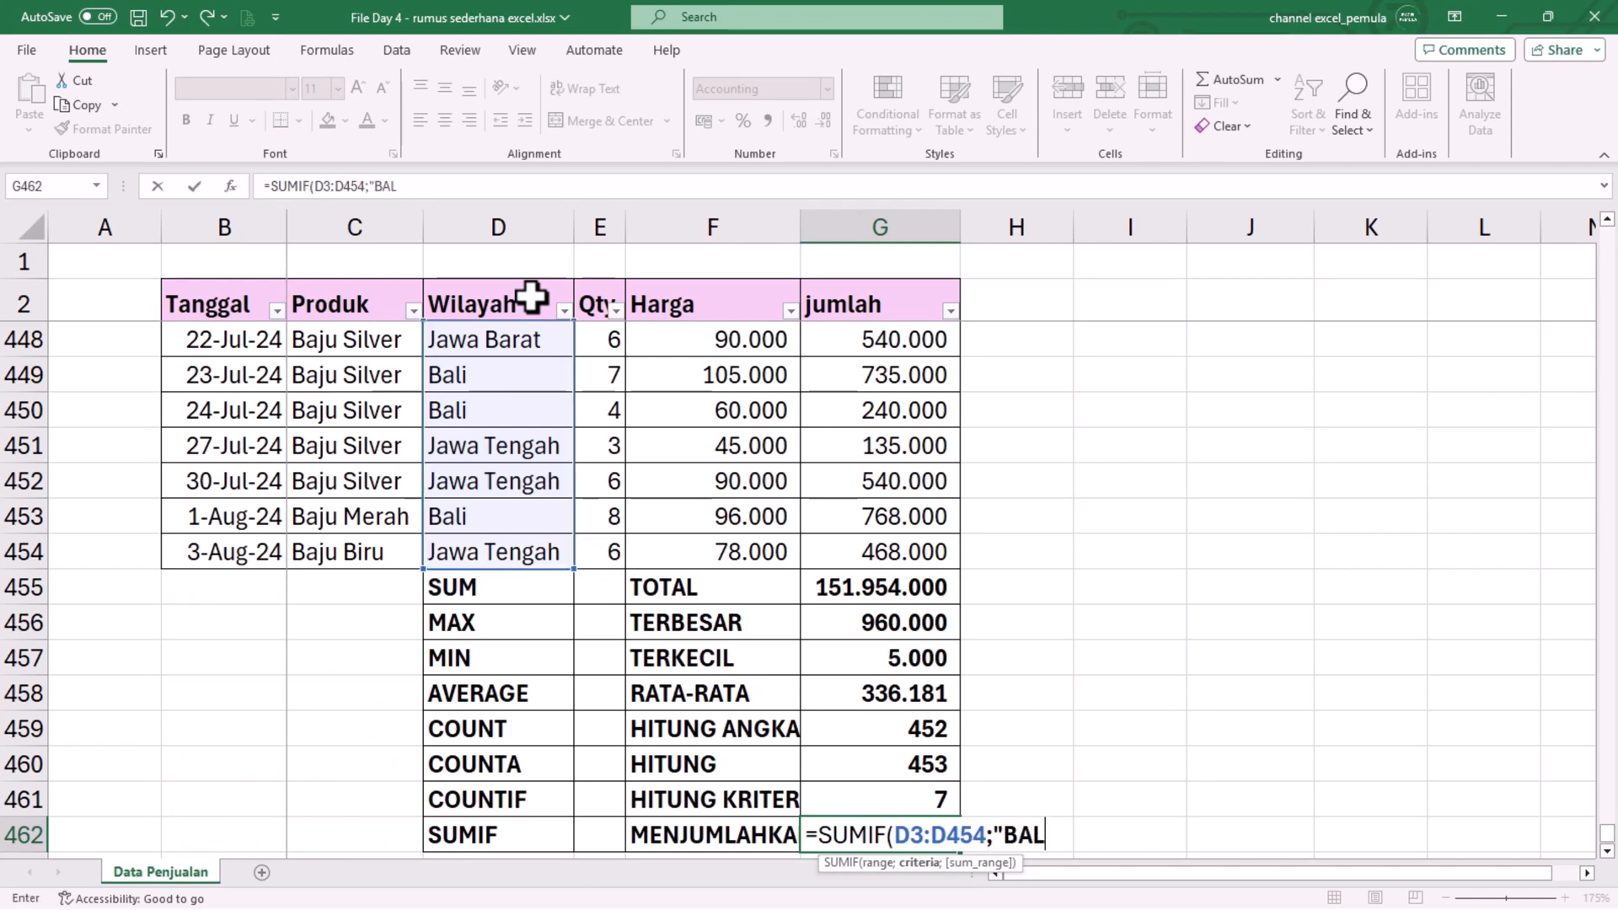
{"action": "type", "text": "I\";"}
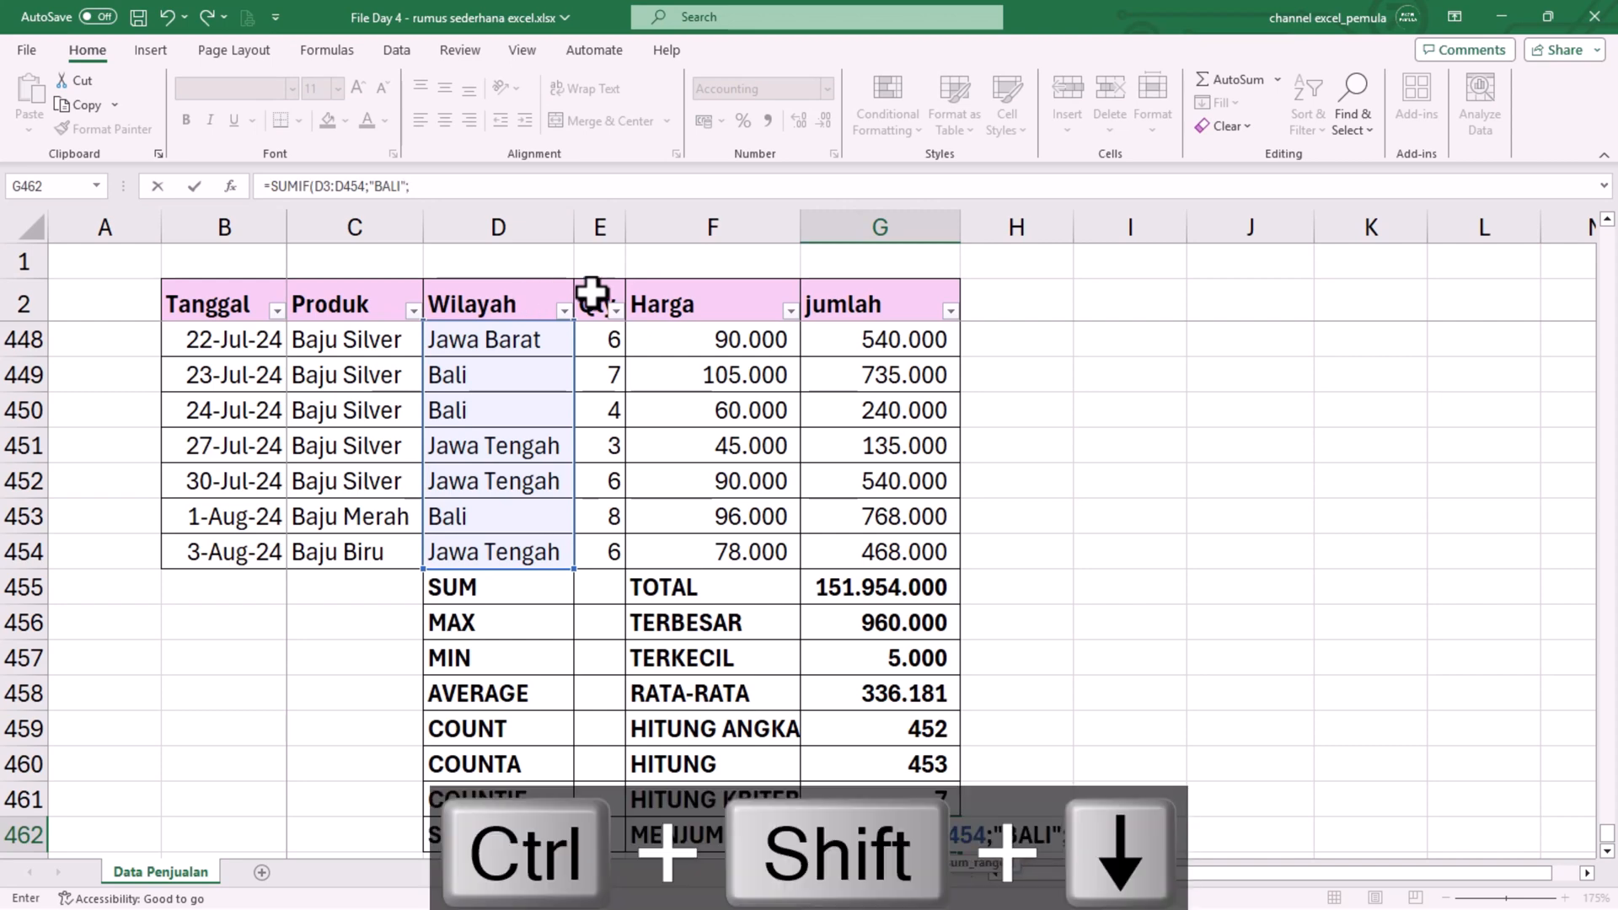
{"action": "left_click", "coordinate": [903, 314]}
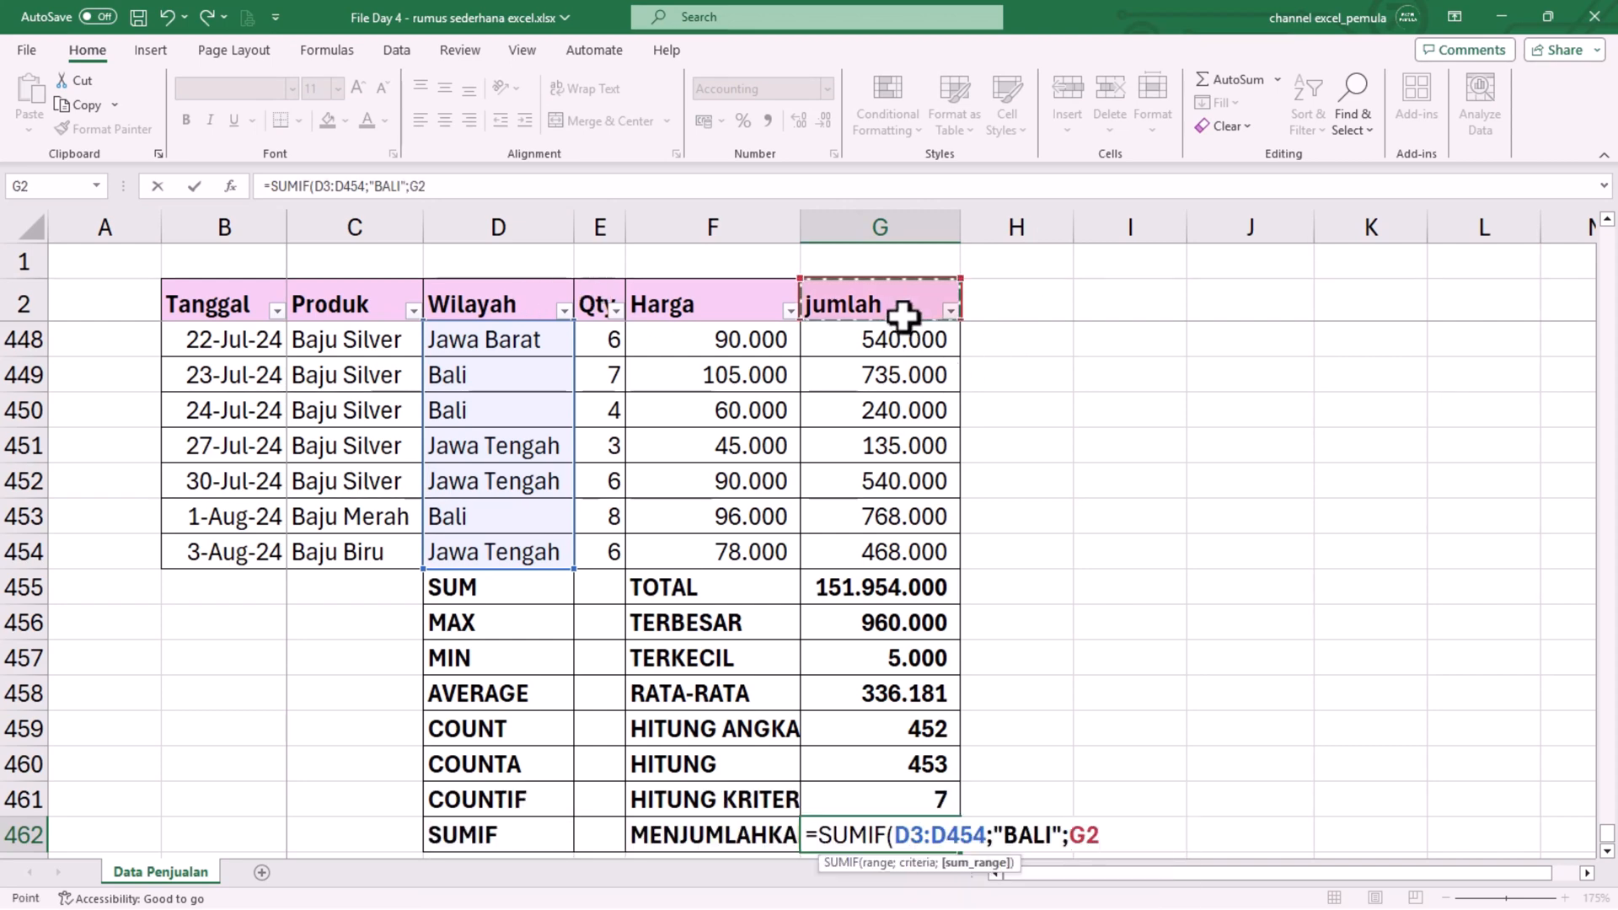
{"action": "key", "text": "Down"}
{"action": "key", "text": "Down"}
{"action": "key", "text": "Up"}
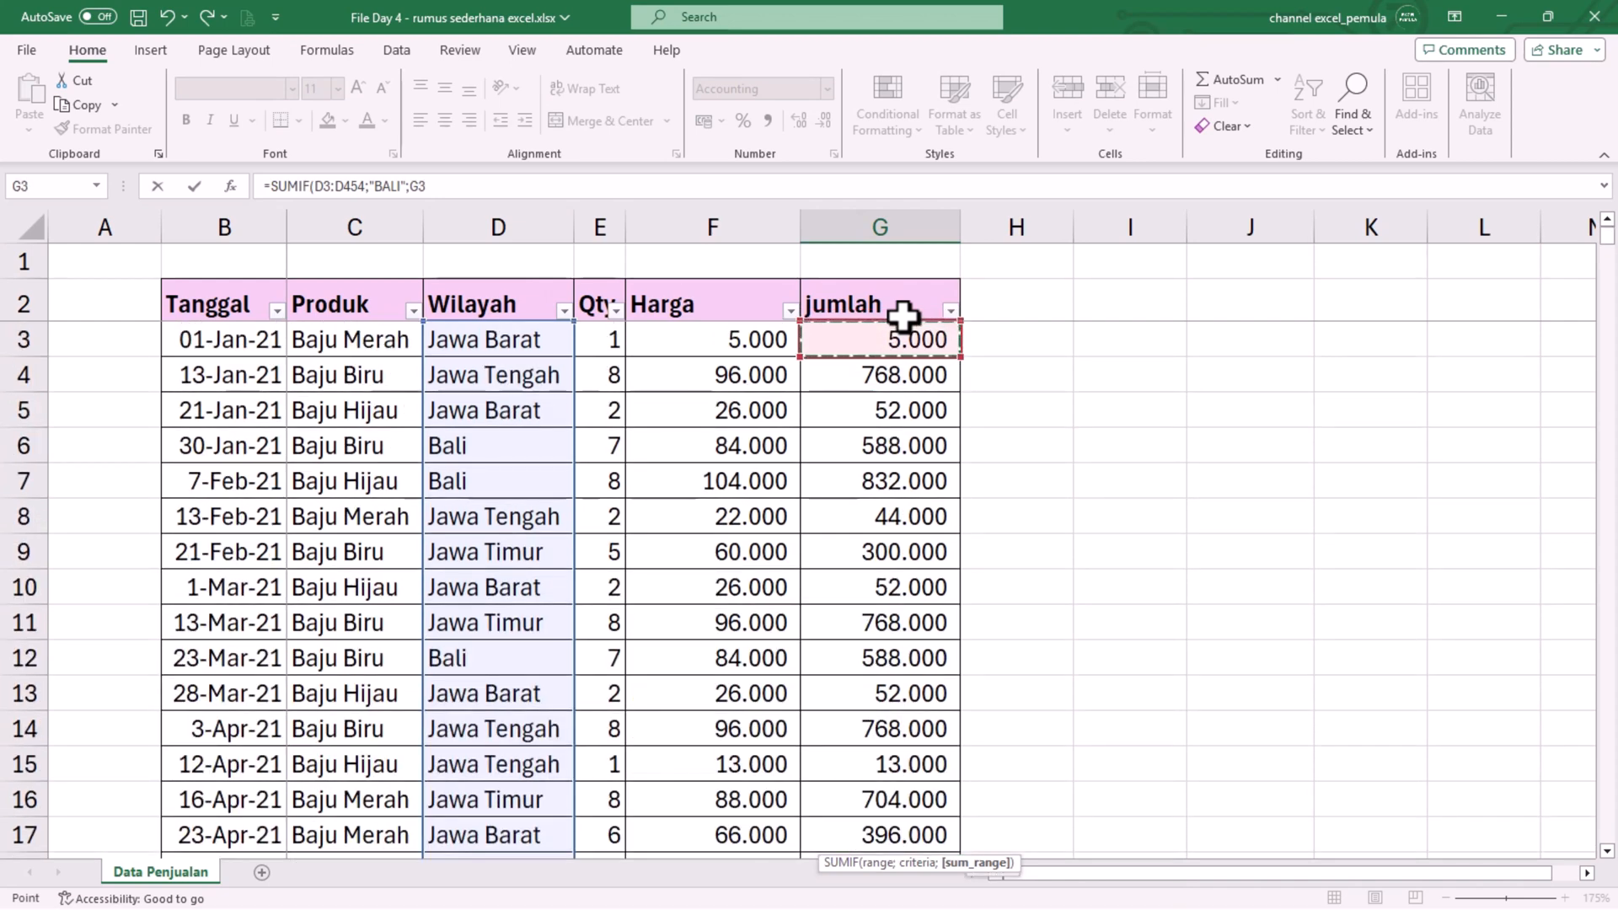
{"action": "key", "text": "ctrl+shift+Down"}
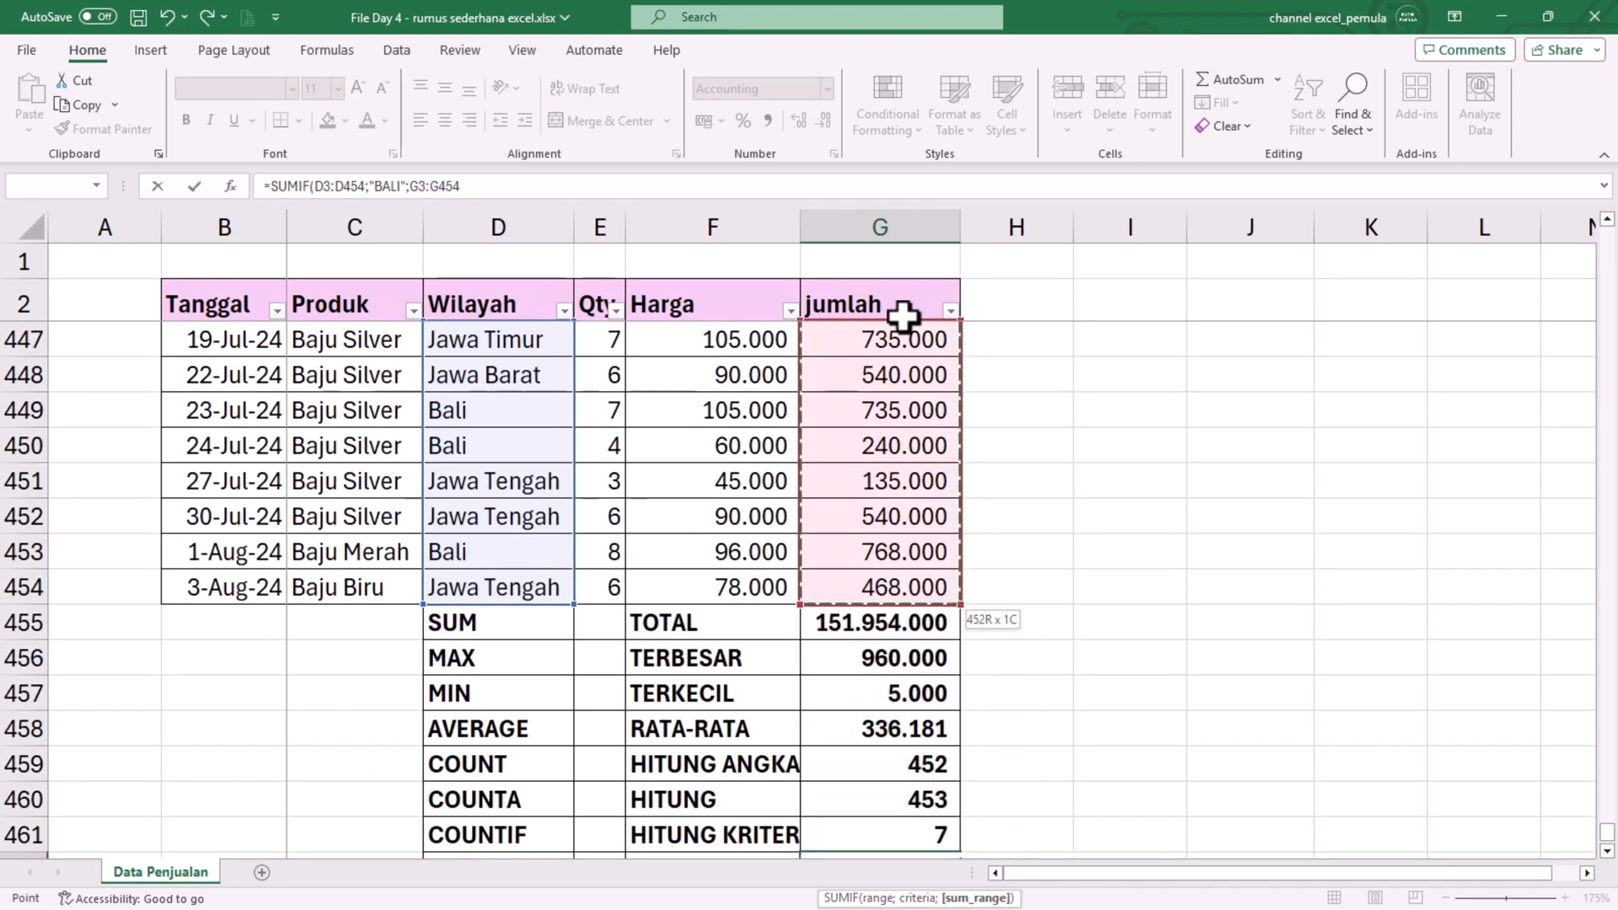
{"action": "type", "text": ")"}
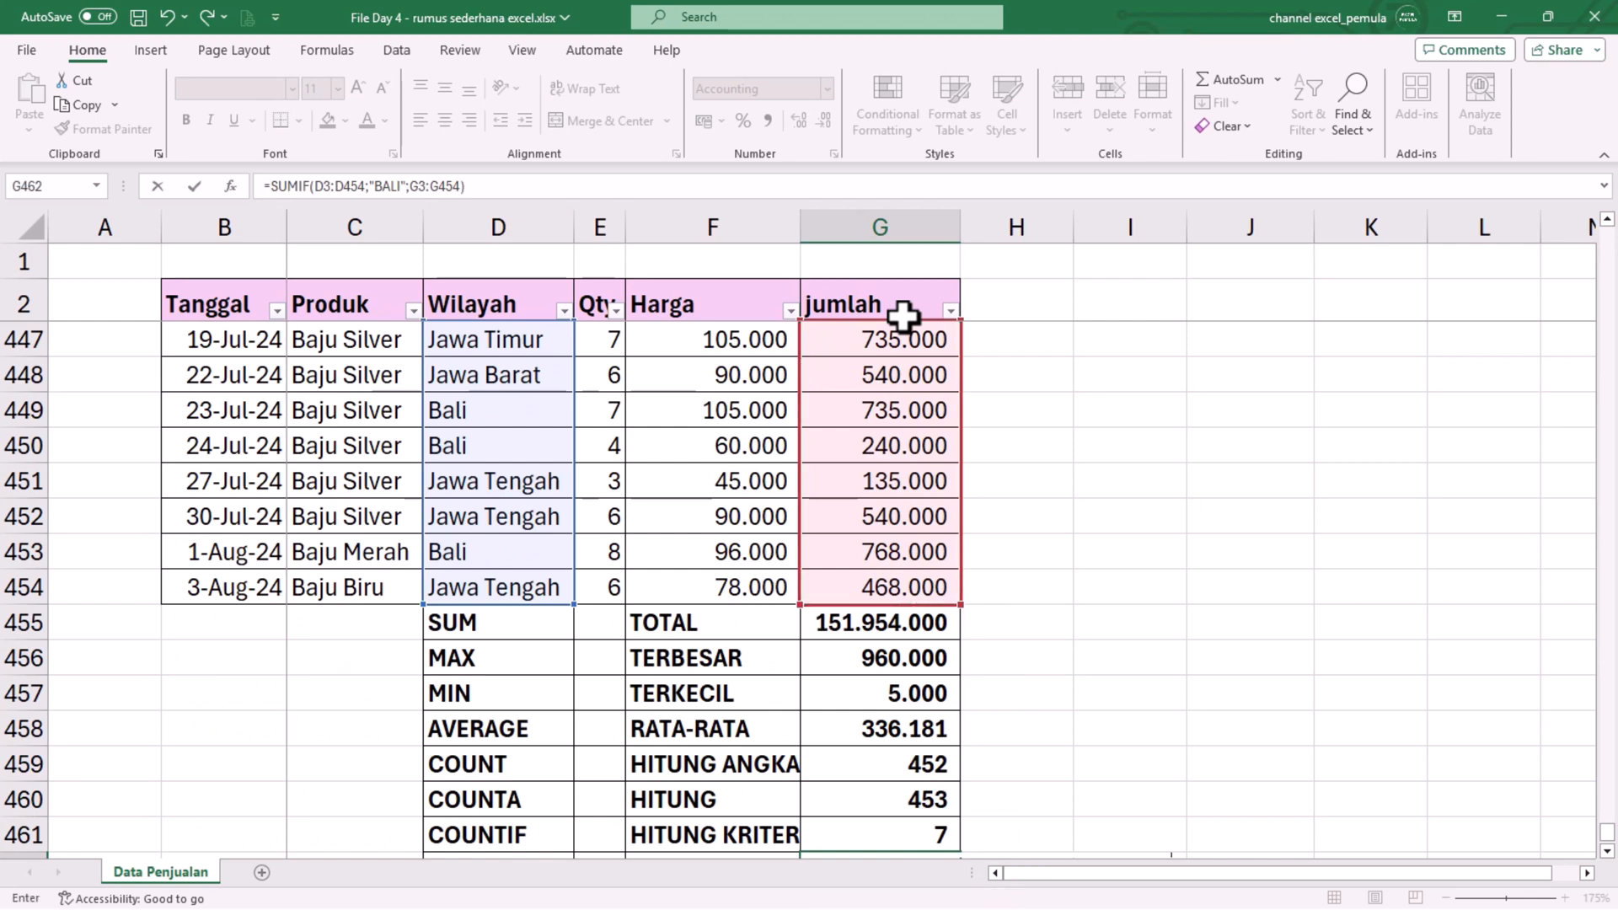
{"action": "key", "text": "Return"}
{"action": "key", "text": "Up"}
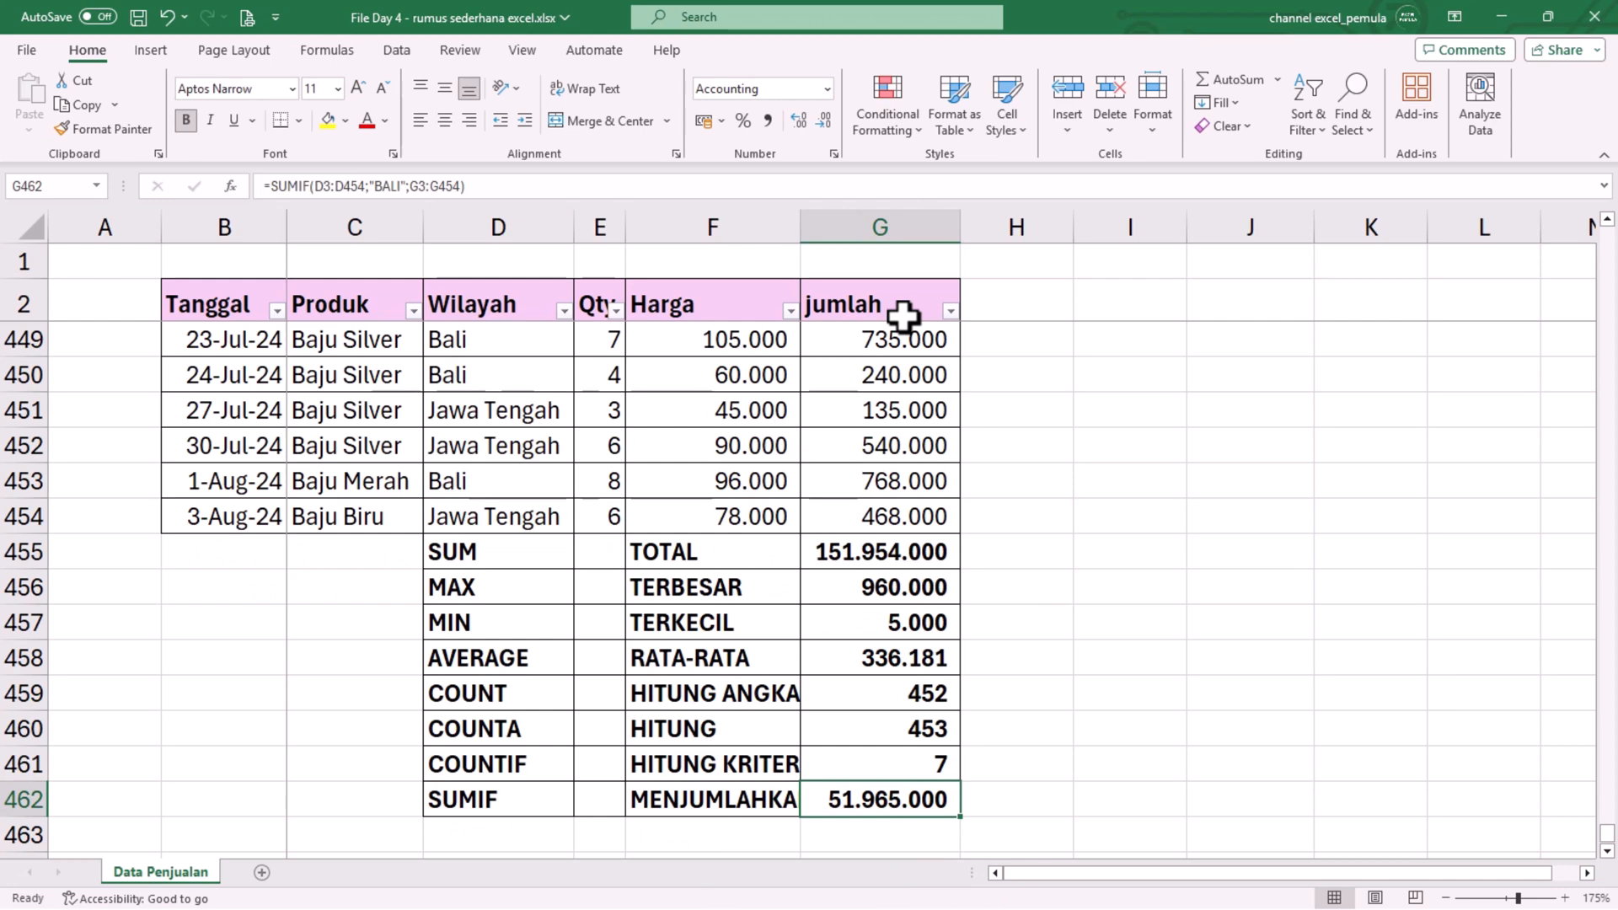
Step: Change the spelling of the SUMIF criterion in G462 to "Bali"
{"action": "key", "text": "F2"}
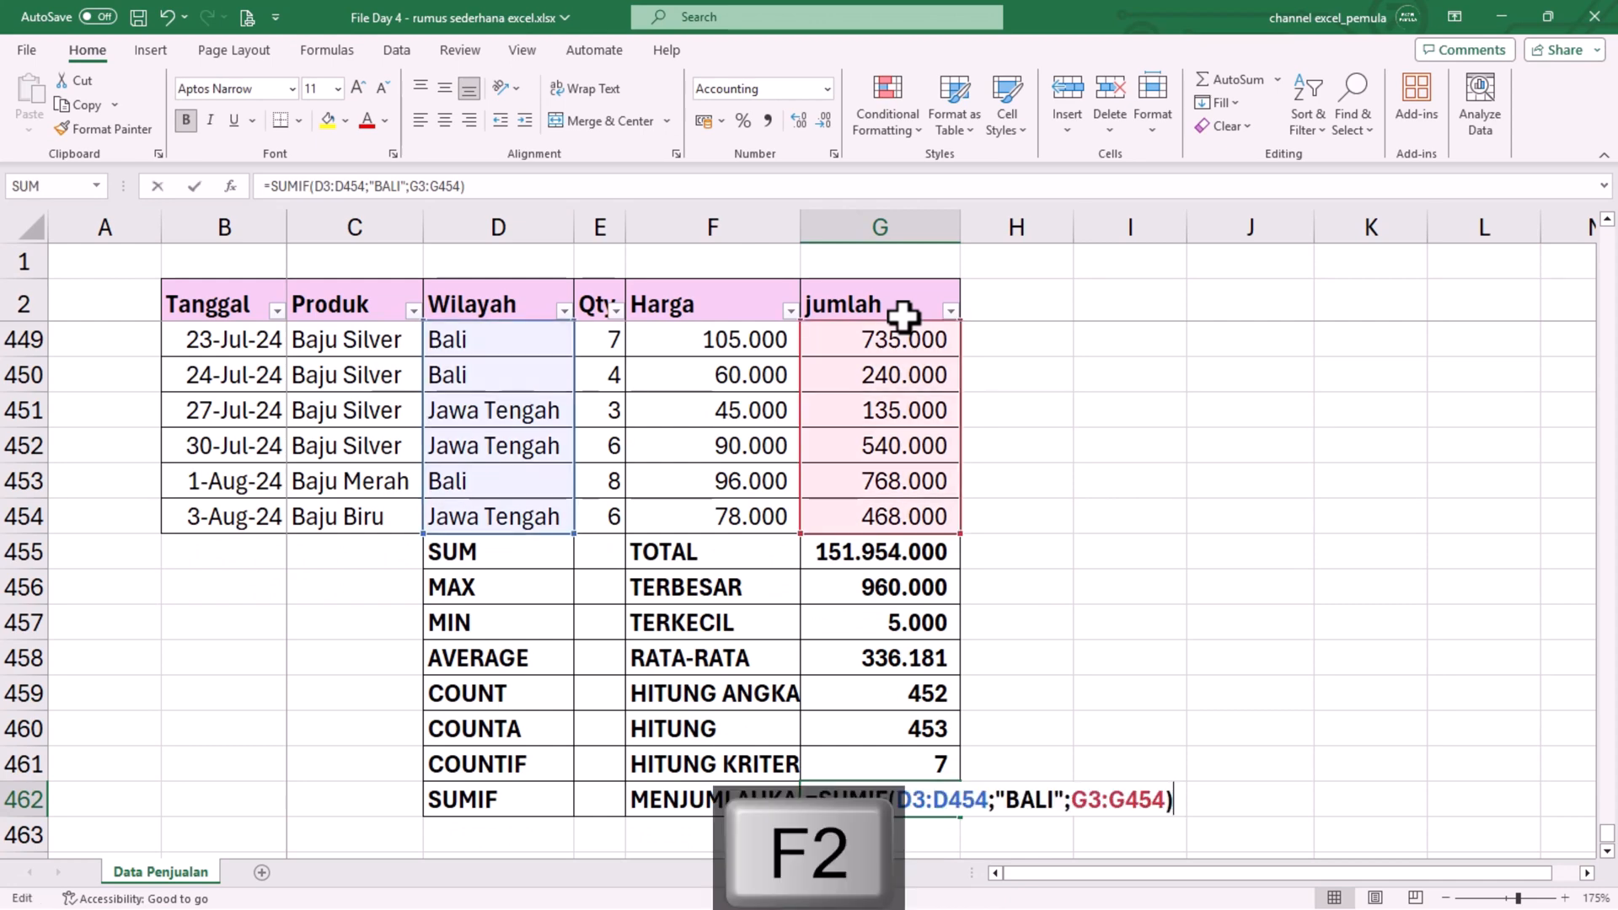
{"action": "key", "text": "Left"}
{"action": "key", "text": "Left"}
{"action": "key", "text": "Left"}
{"action": "key", "text": "Left"}
{"action": "key", "text": "Left"}
{"action": "key", "text": "Left"}
{"action": "key", "text": "Left"}
{"action": "key", "text": "Left"}
{"action": "key", "text": "Left"}
{"action": "key", "text": "Left"}
{"action": "key", "text": "BackSpace"}
{"action": "key", "text": "BackSpace"}
{"action": "key", "text": "BackSpace"}
{"action": "type", "text": "ali"}
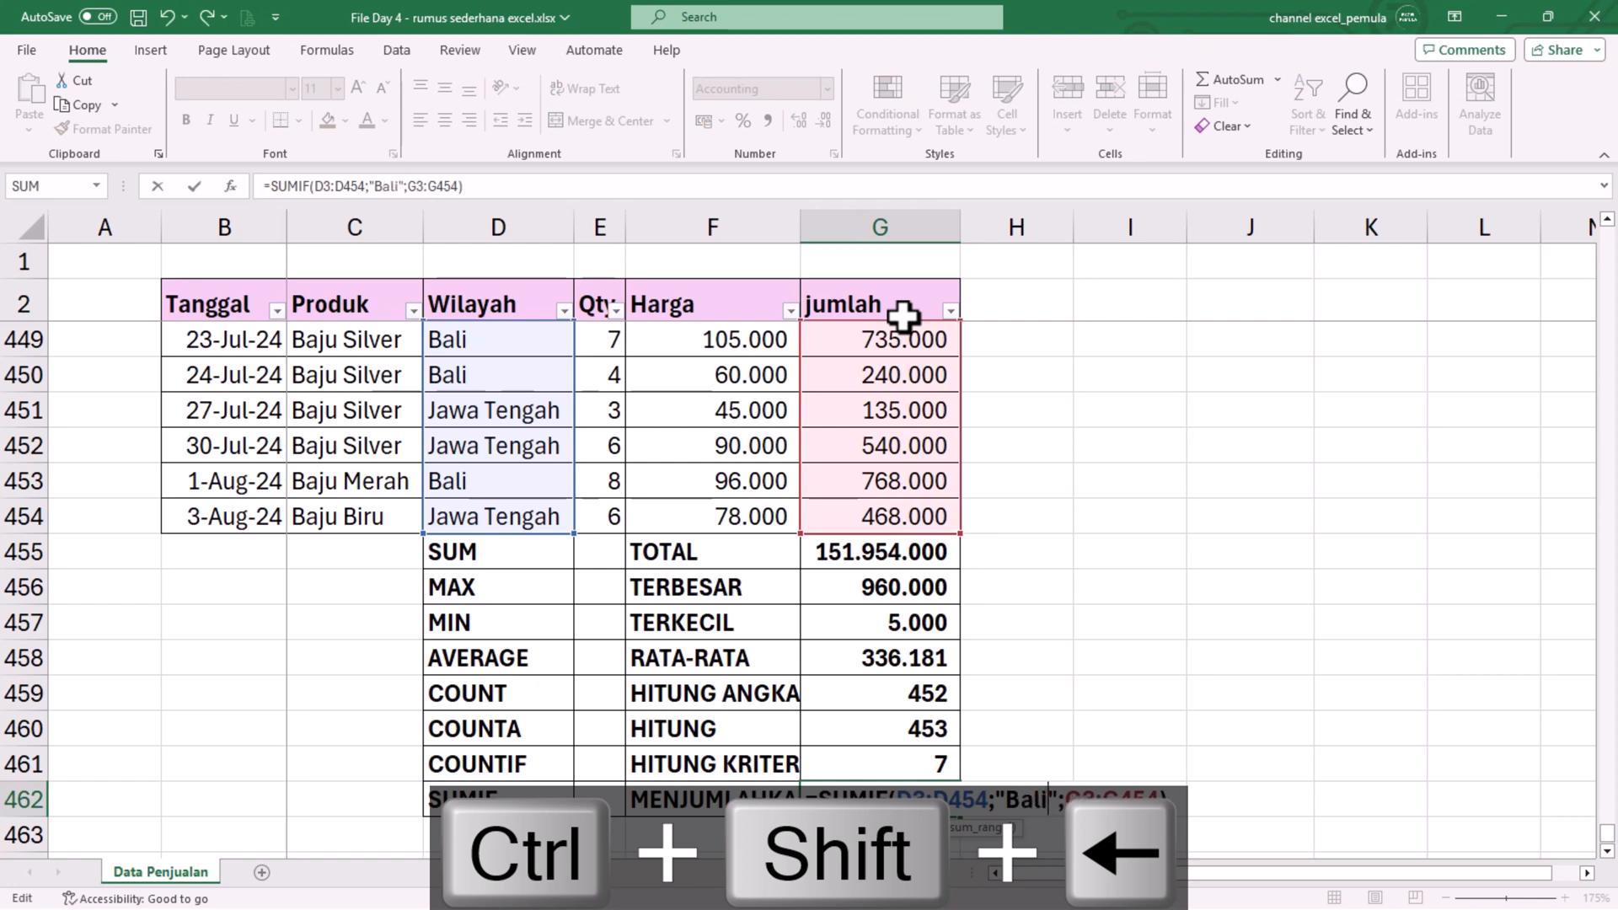
{"action": "key", "text": "Return"}
Step: Change the SUMIF criterion in G462 to "Jawa Barat"
{"action": "key", "text": "Up"}
{"action": "key", "text": "F2"}
{"action": "key", "text": "Left"}
{"action": "key", "text": "Left"}
{"action": "key", "text": "Left"}
{"action": "key", "text": "Left"}
{"action": "key", "text": "Left"}
{"action": "key", "text": "Left"}
{"action": "key", "text": "Left"}
{"action": "key", "text": "Left"}
{"action": "key", "text": "Left"}
{"action": "key", "text": "Left"}
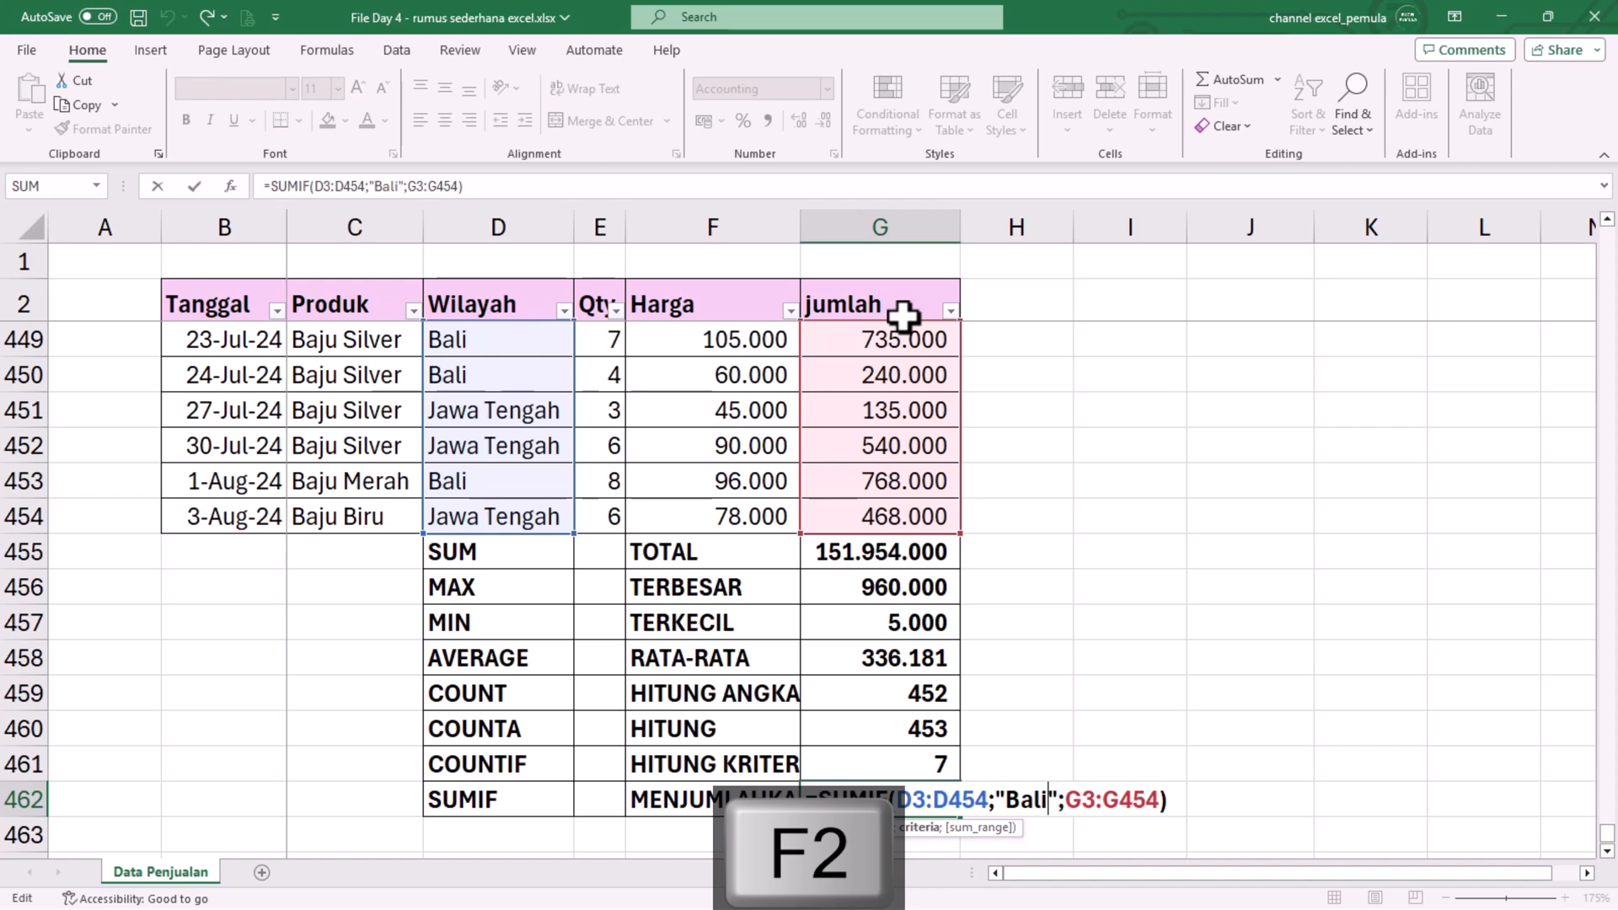
{"action": "key", "text": "ctrl+shift+Left"}
{"action": "type", "text": "Jawa Barat"}
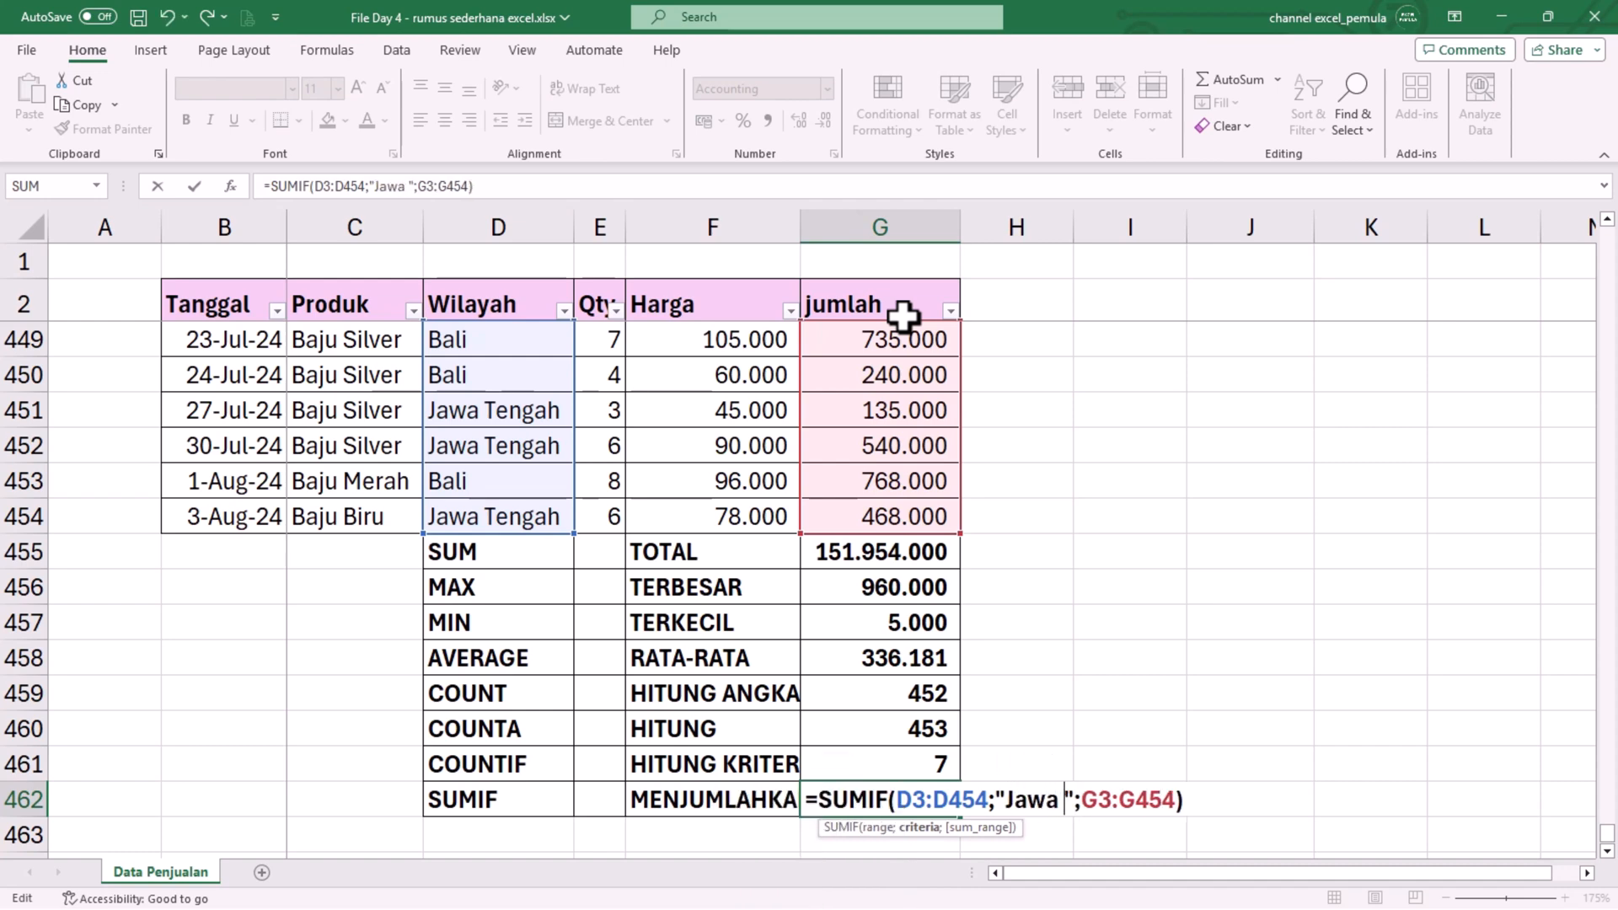
{"action": "key", "text": "Return"}
{"action": "key", "text": "Up"}
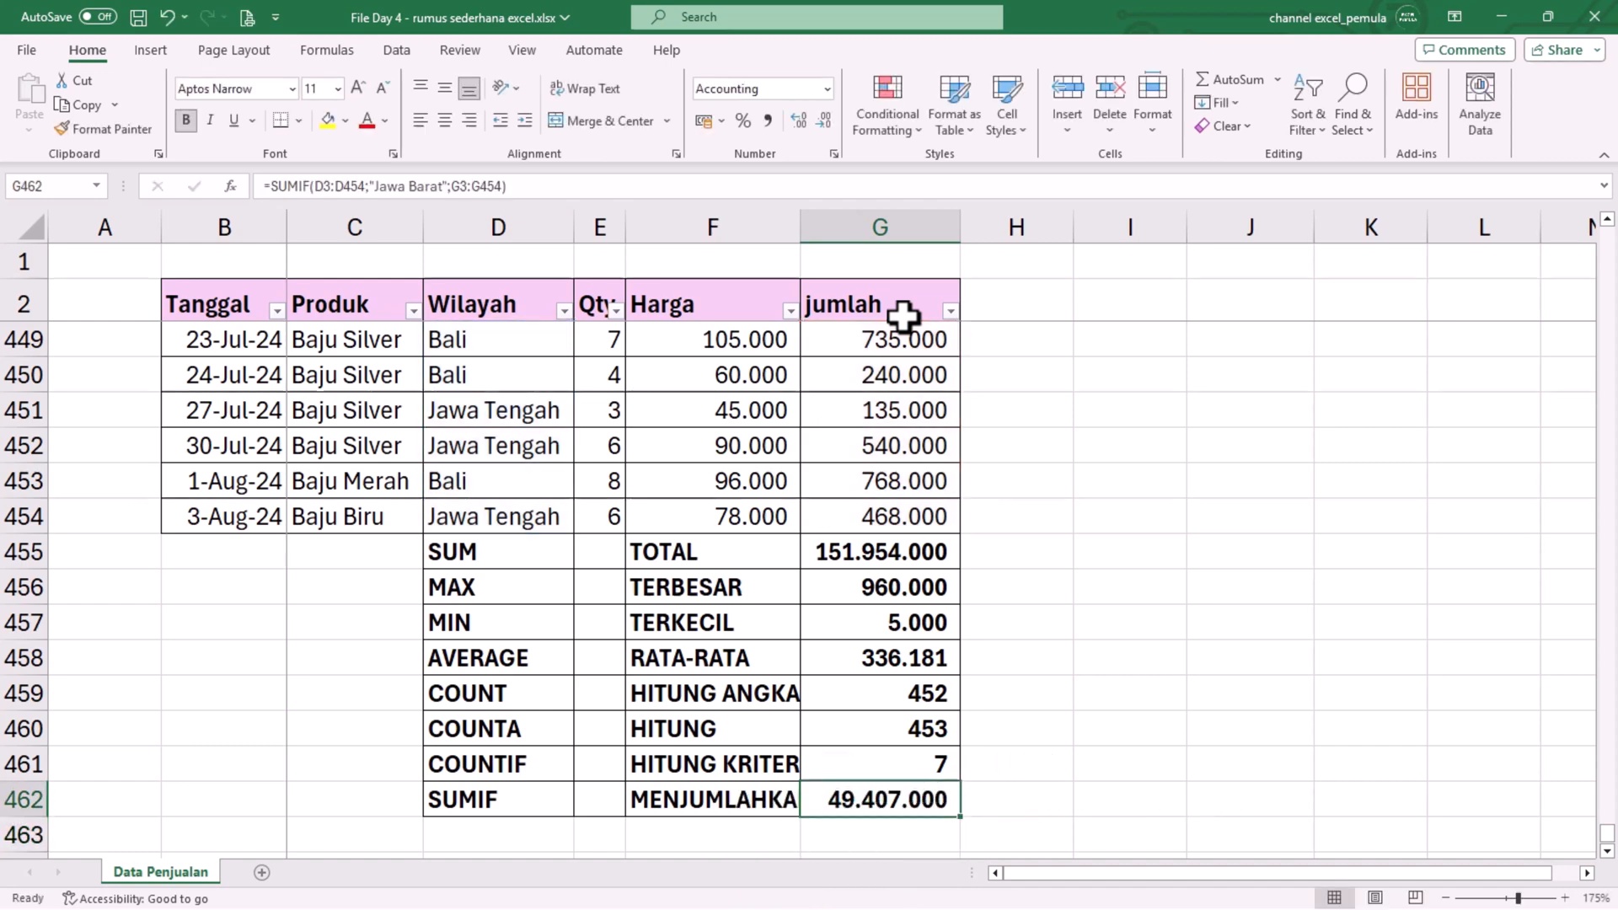
Step: Try the SUMIF formula in G462 with the quotation marks around Jawa Barat removed
{"action": "key", "text": "F2"}
{"action": "key", "text": "Left"}
{"action": "key", "text": "Left"}
{"action": "key", "text": "Left"}
{"action": "key", "text": "Left"}
{"action": "key", "text": "Left"}
{"action": "key", "text": "Left"}
{"action": "key", "text": "Left"}
{"action": "key", "text": "Left"}
{"action": "key", "text": "Left"}
{"action": "key", "text": "Left"}
{"action": "key", "text": "Delete"}
{"action": "key", "text": "ctrl+shift+Left"}
{"action": "key", "text": "Left"}
{"action": "key", "text": "Left"}
{"action": "key", "text": "Left"}
{"action": "key", "text": "Left"}
{"action": "key", "text": "Left"}
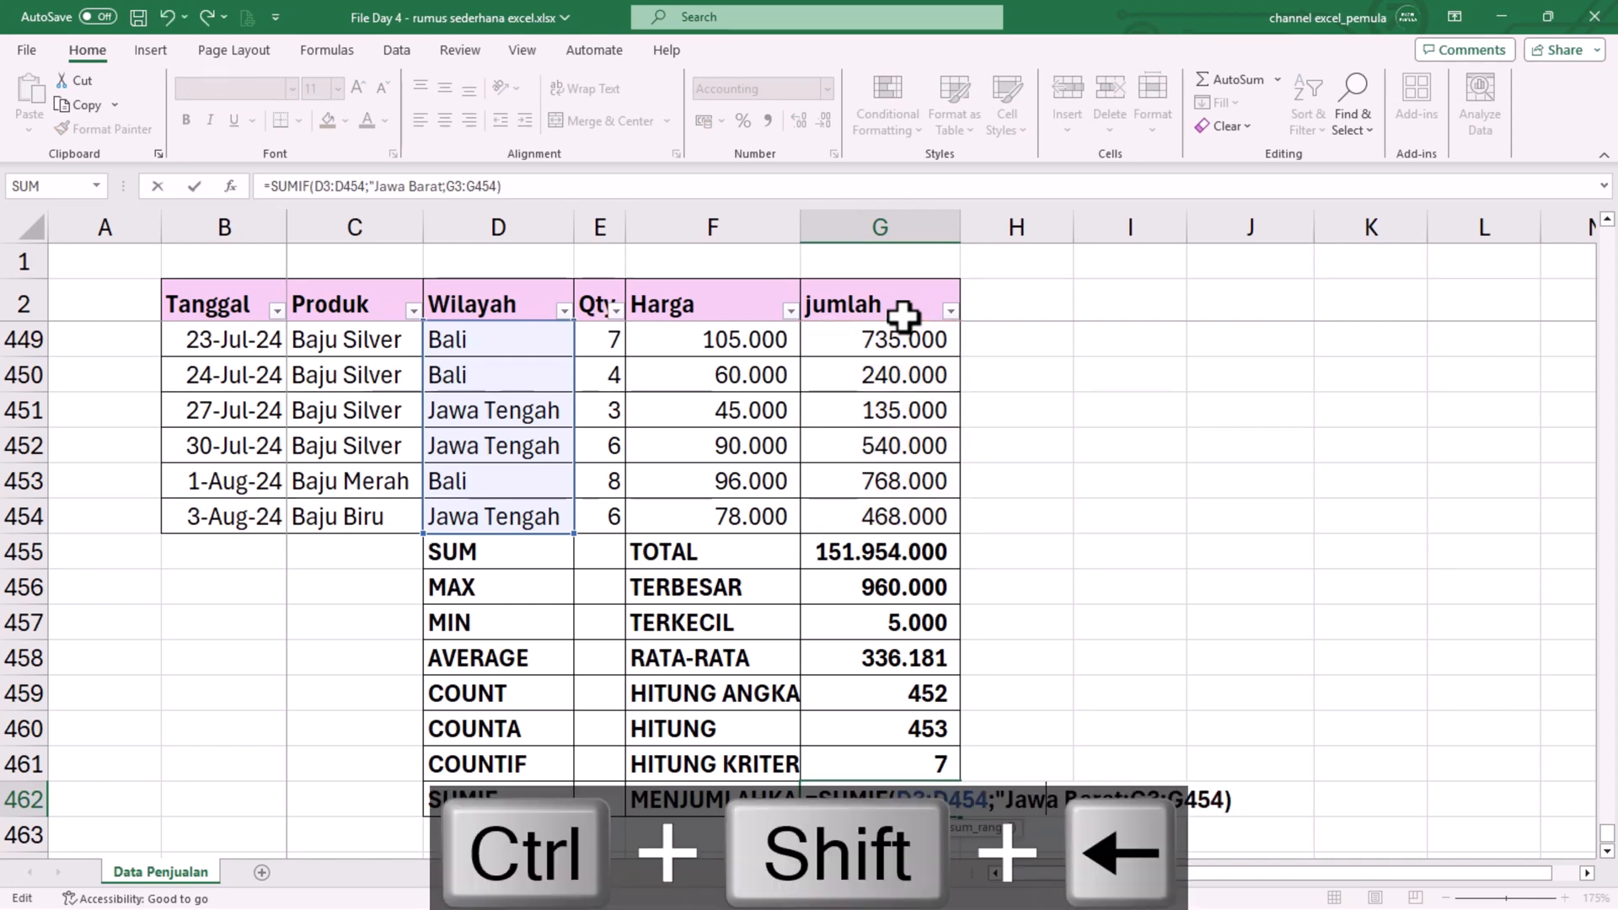
{"action": "key", "text": "Delete"}
{"action": "key", "text": "Return"}
Step: Replace the text criterion of the SUMIF formula in G462 with a reference to the Jawa Barat cell D436
{"action": "key", "text": "Up"}
{"action": "key", "text": "F2"}
{"action": "key", "text": "Left"}
{"action": "key", "text": "Left"}
{"action": "key", "text": "Left"}
{"action": "key", "text": "Left"}
{"action": "key", "text": "Left"}
{"action": "key", "text": "Left"}
{"action": "key", "text": "Left"}
{"action": "key", "text": "Left"}
{"action": "key", "text": "Left"}
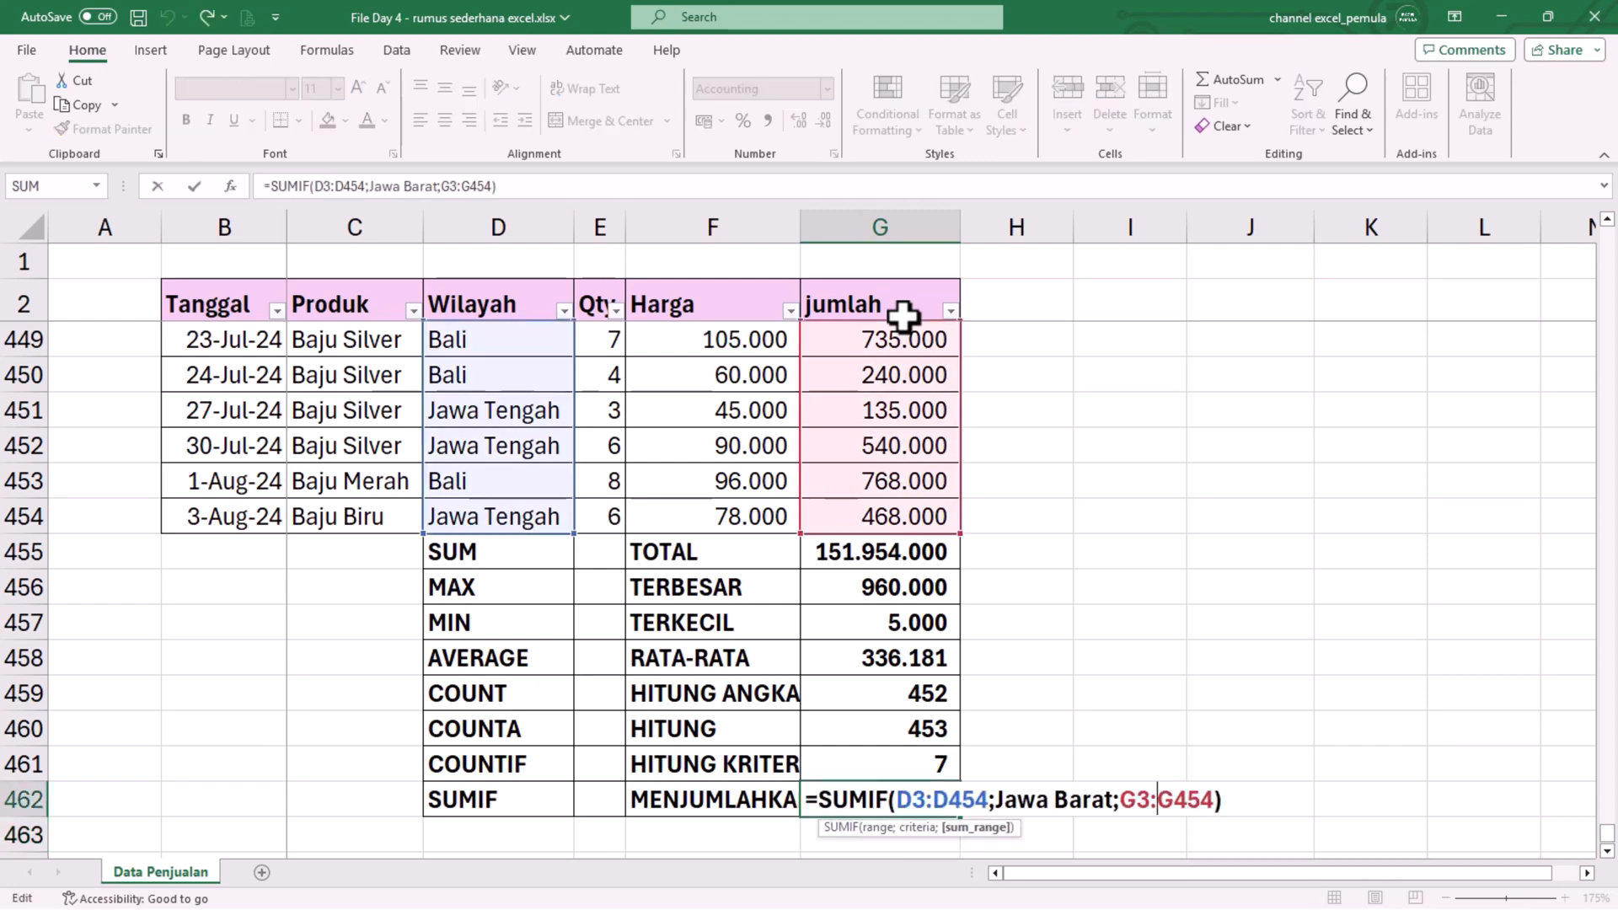
{"action": "key", "text": "ctrl+shift+Left"}
{"action": "key", "text": "ctrl+shift+Left"}
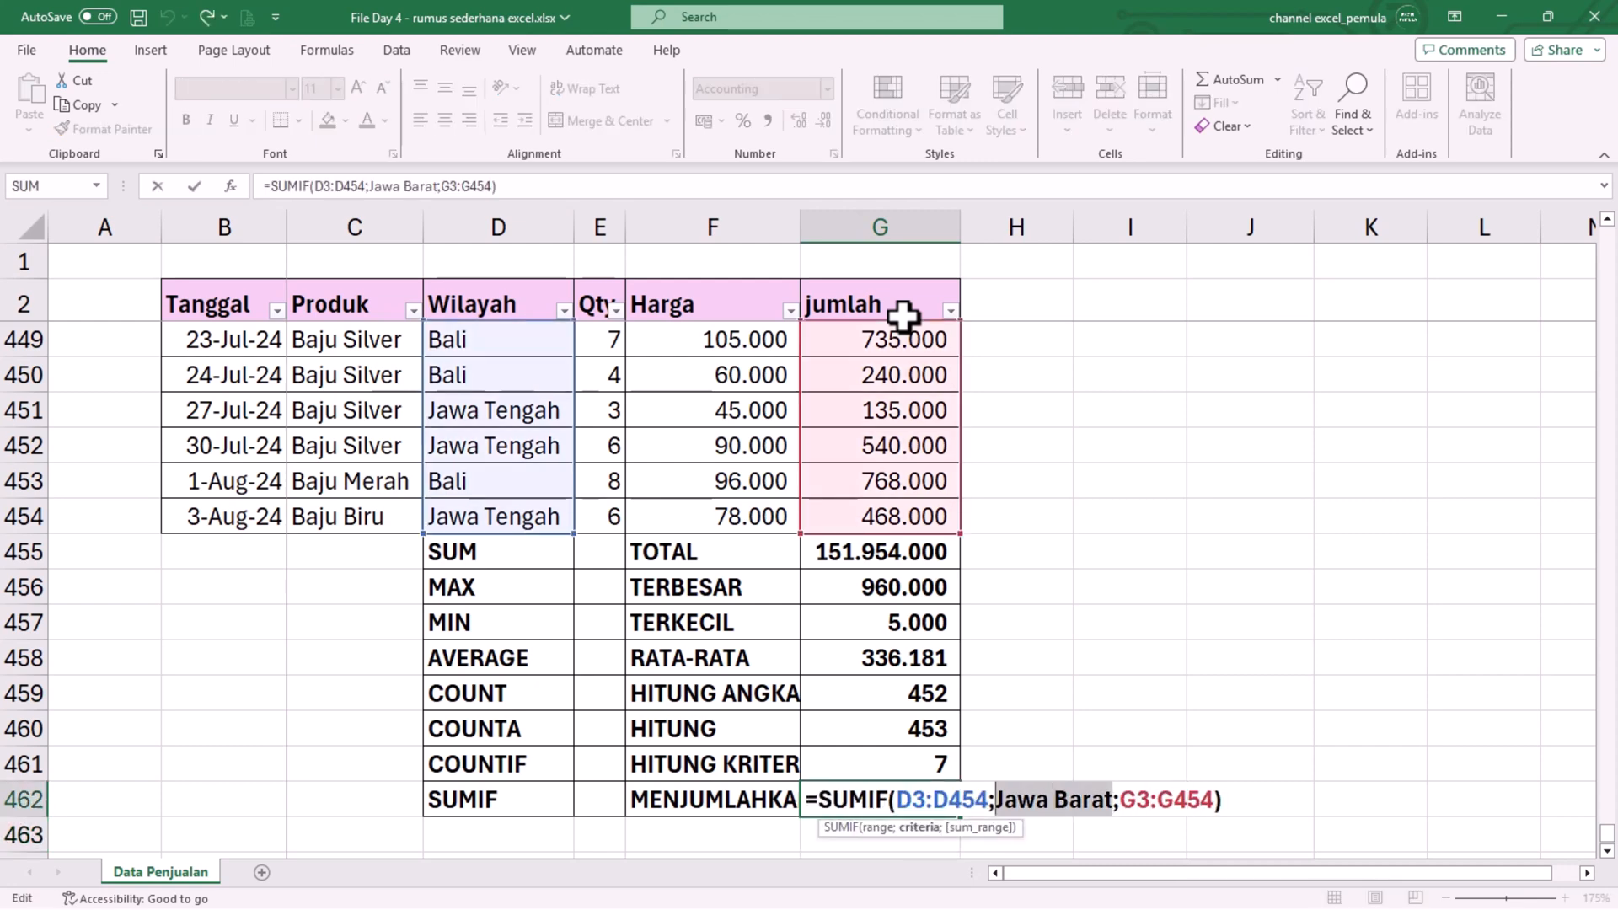
{"action": "key", "text": "Delete"}
{"action": "key", "text": "F2"}
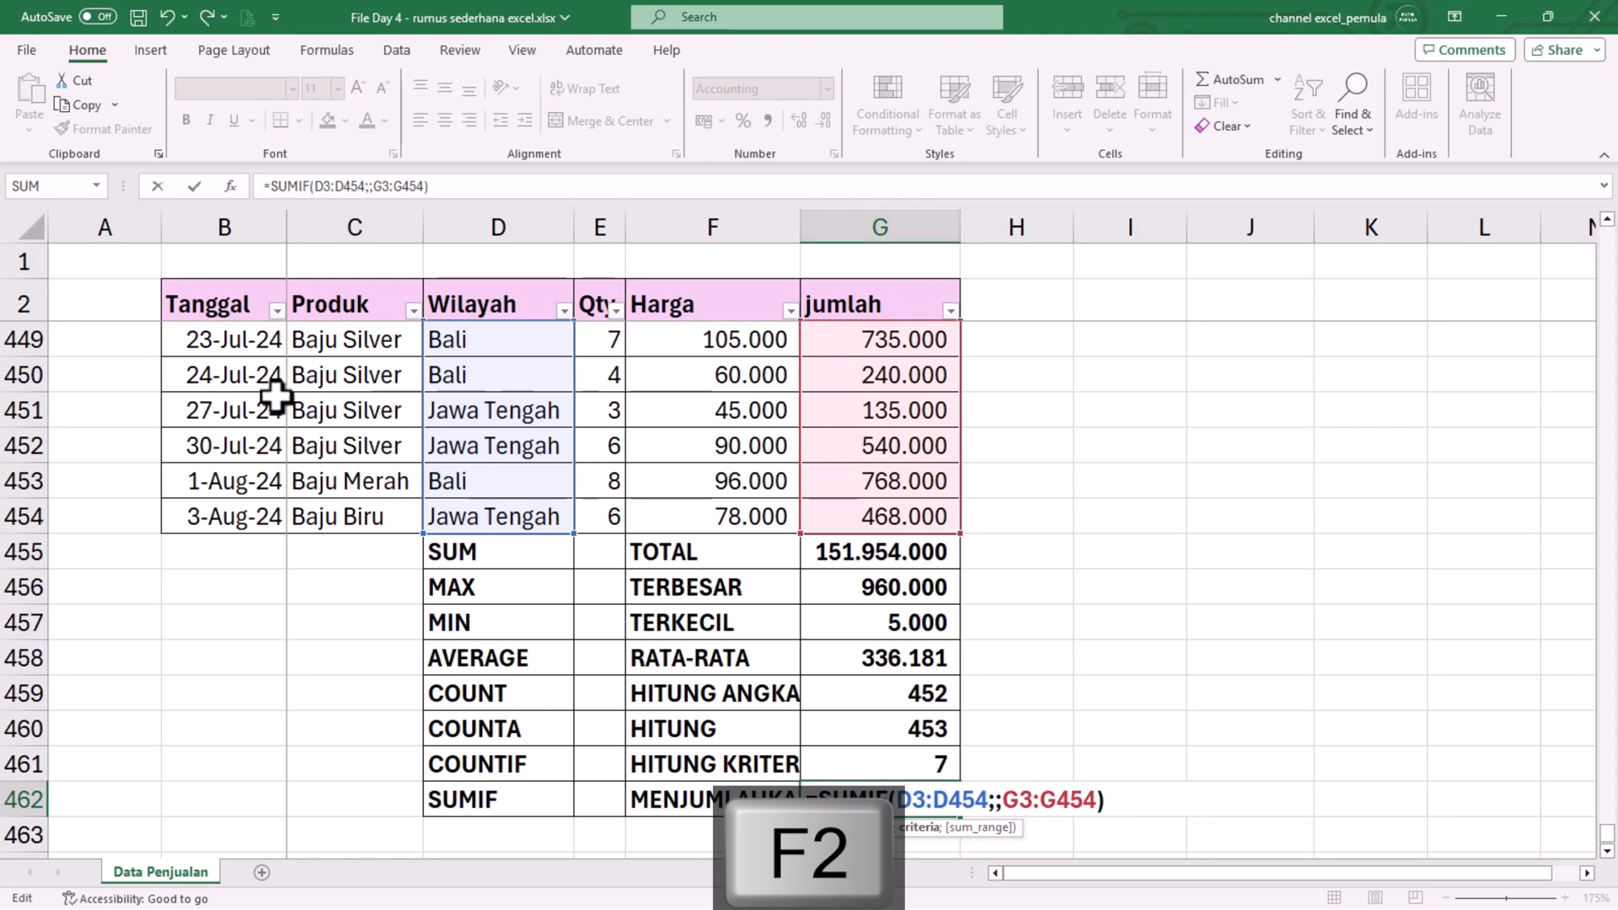
{"action": "left_click", "coordinate": [518, 413]}
{"action": "scroll", "coordinate": [516, 476], "scroll_direction": "up", "scroll_amount": 5}
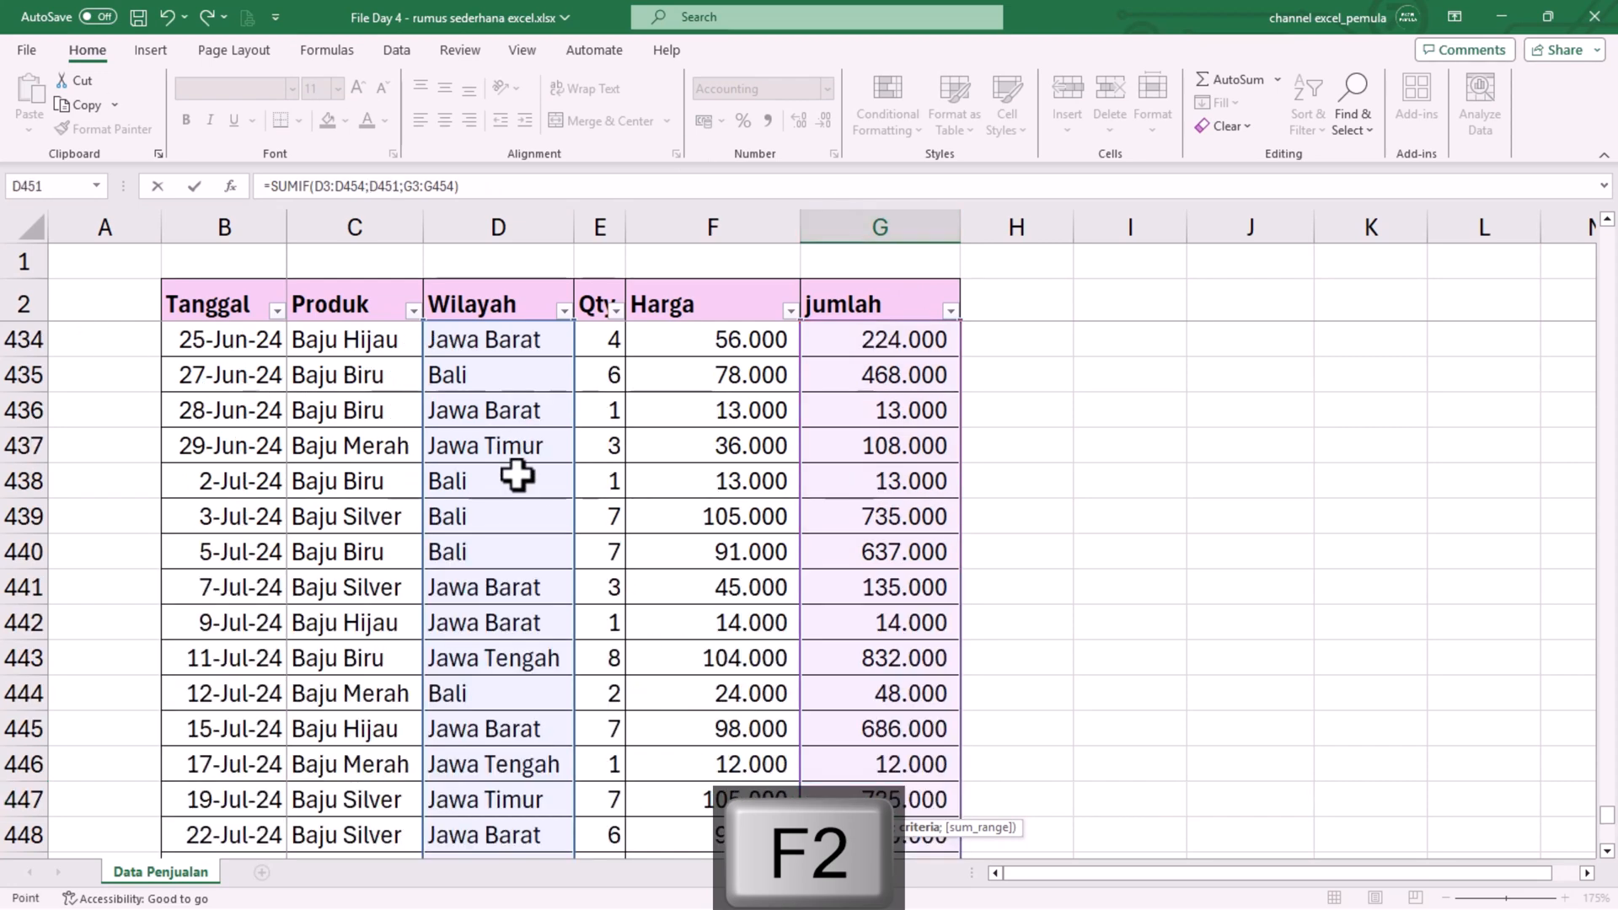
{"action": "left_click", "coordinate": [529, 408]}
{"action": "key", "text": "Return"}
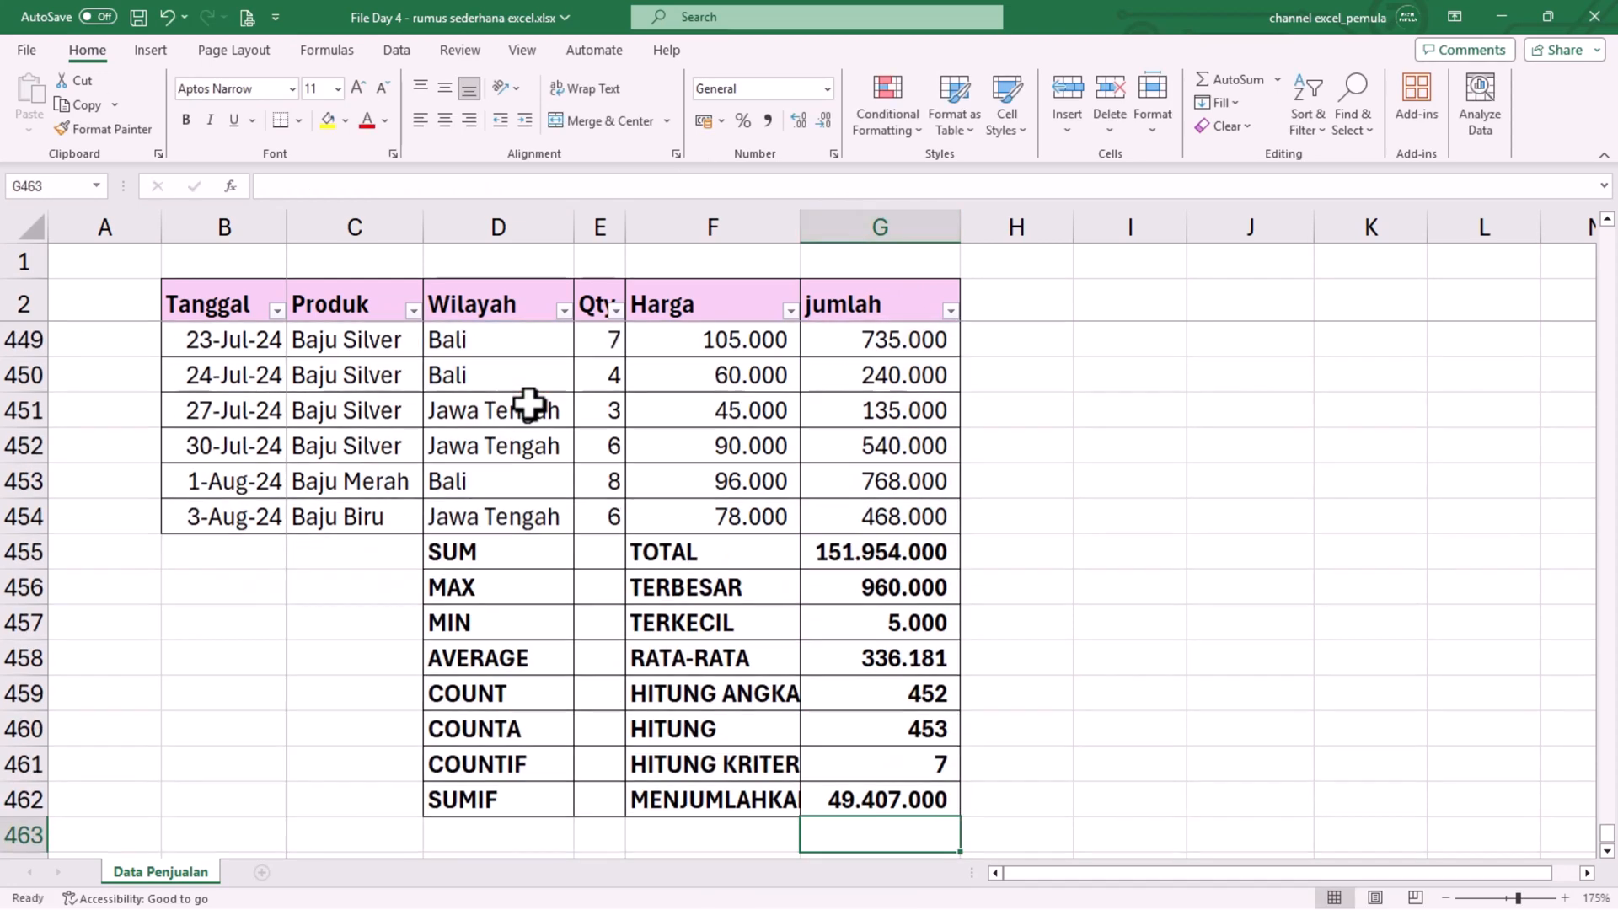
Step: Point the SUMIF criterion in G462 to the Bali cell D453 instead
{"action": "key", "text": "Up"}
{"action": "key", "text": "F2"}
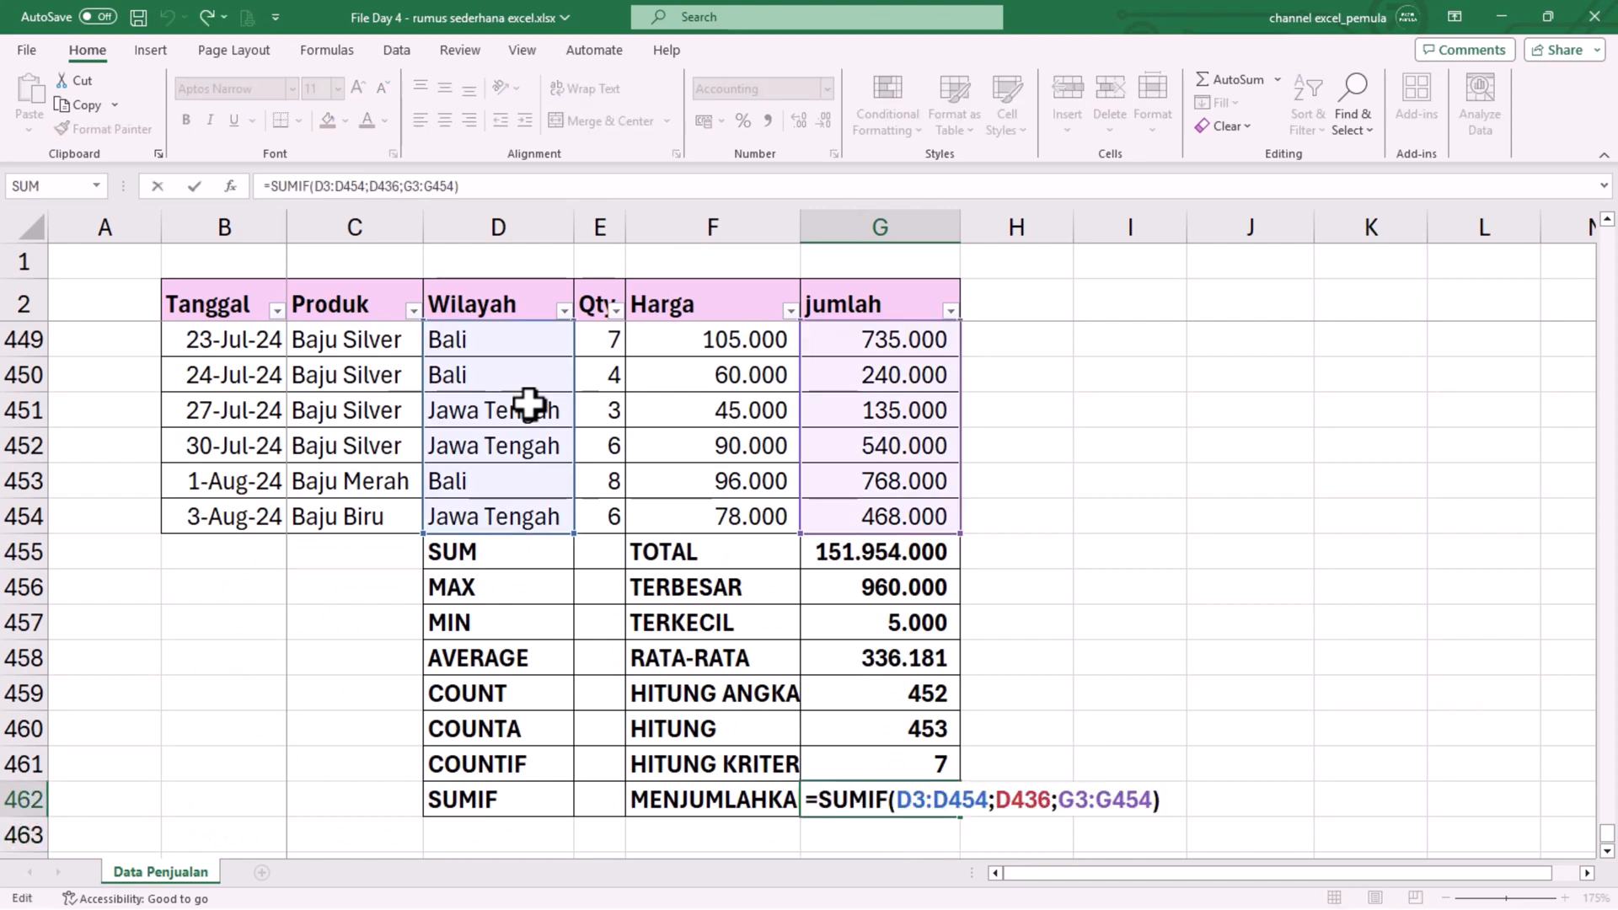
{"action": "double_click", "coordinate": [1030, 801]}
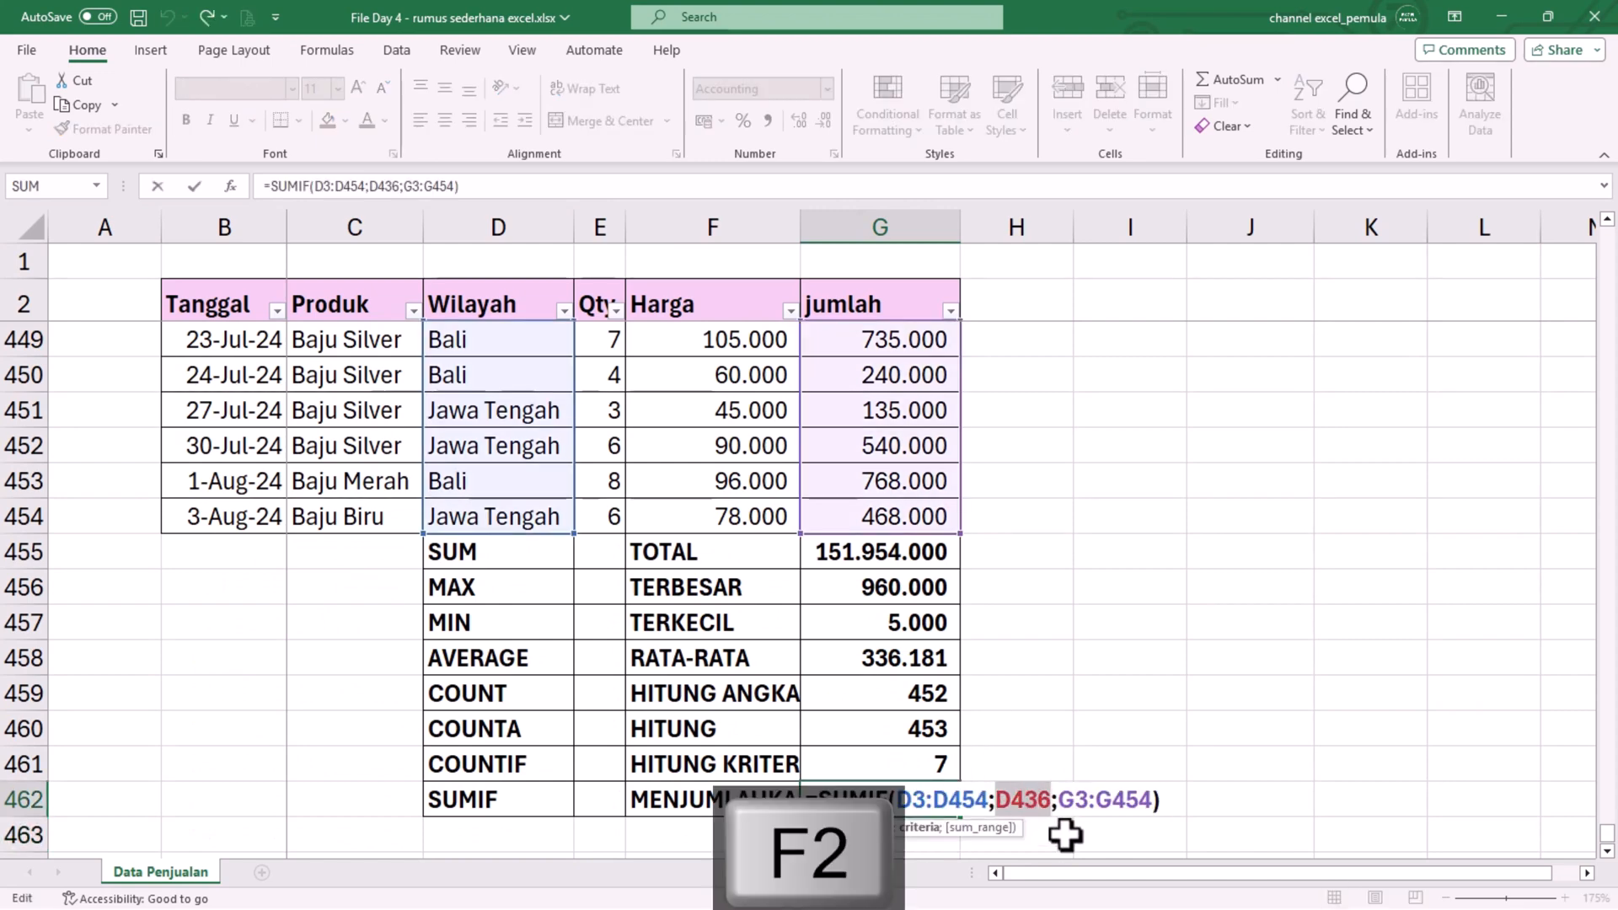
{"action": "key", "text": "BackSpace"}
{"action": "left_click", "coordinate": [528, 494]}
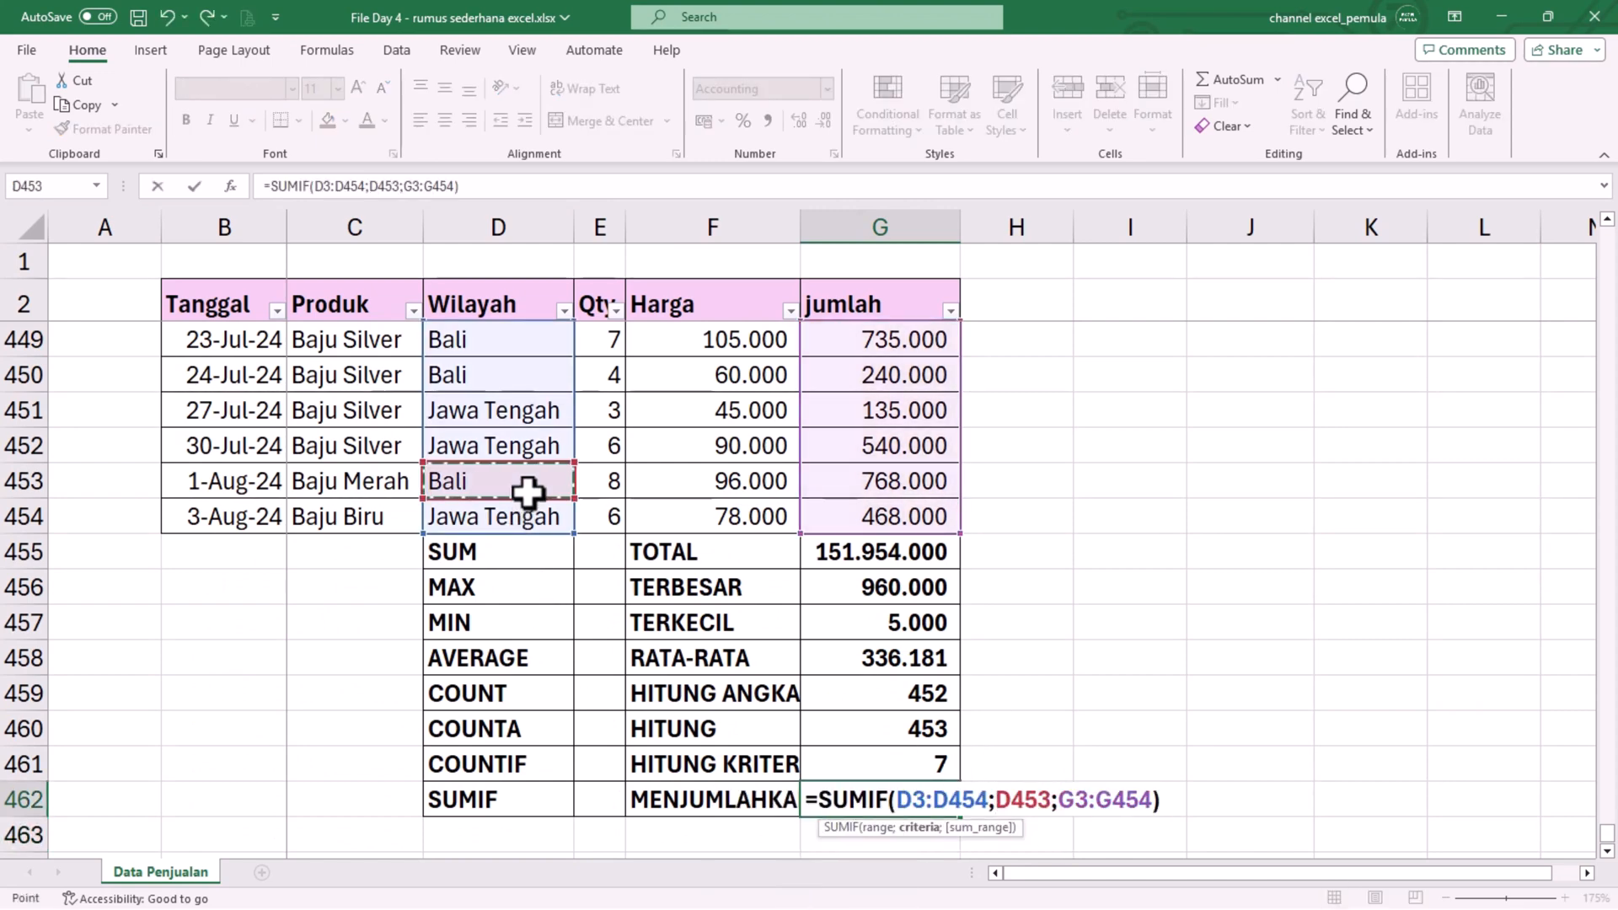
{"action": "key", "text": "Return"}
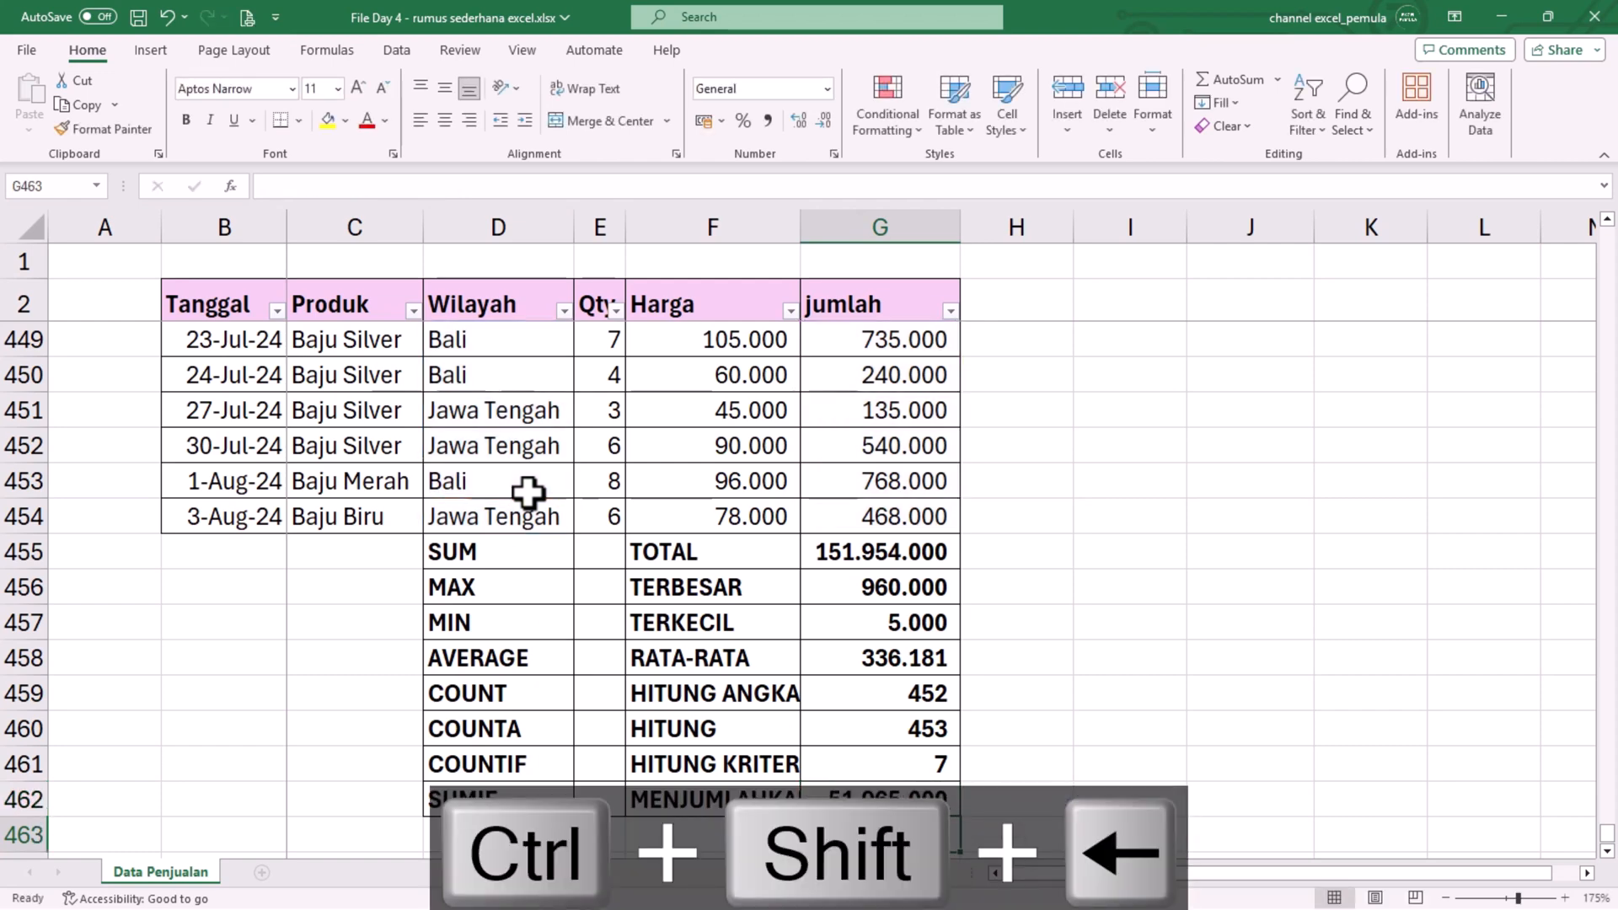
Step: Replace the D453 reference in the SUMIF formula in G462 with the quoted text criterion "Bali"
{"action": "key", "text": "Up"}
{"action": "key", "text": "F2"}
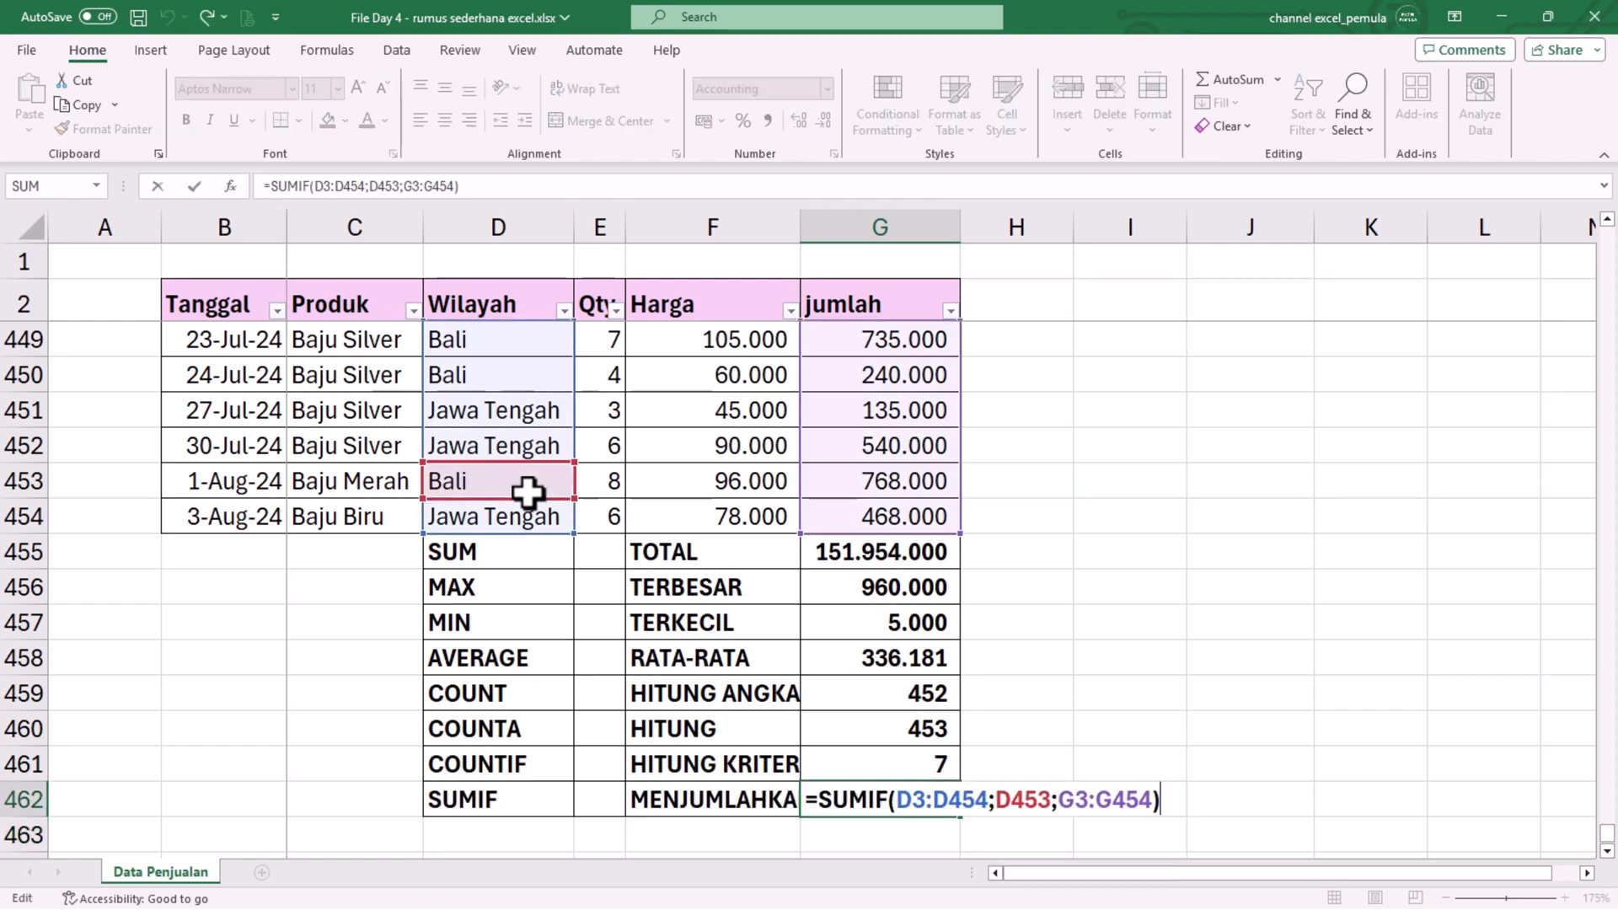
{"action": "key", "text": "Left"}
{"action": "key", "text": "Left"}
{"action": "key", "text": "Left"}
{"action": "key", "text": "Left"}
{"action": "key", "text": "Left"}
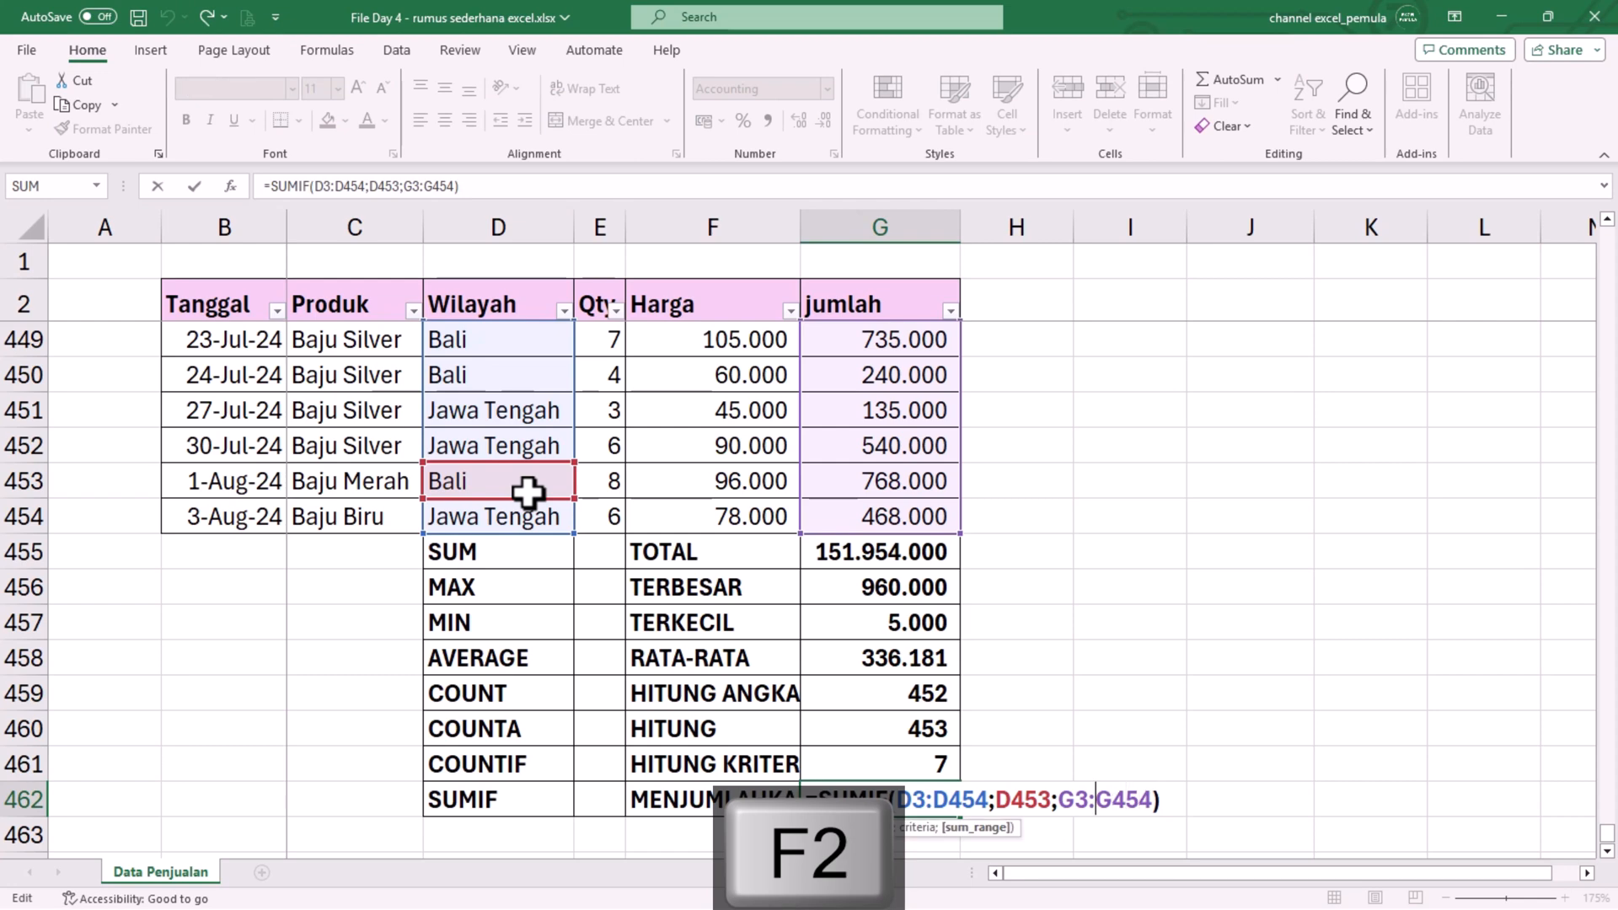
{"action": "key", "text": "Left"}
{"action": "key", "text": "shift+Left"}
{"action": "key", "text": "shift+Left"}
{"action": "key", "text": "shift+Left"}
{"action": "key", "text": "shift+Left"}
{"action": "type", "text": "\"bali"}
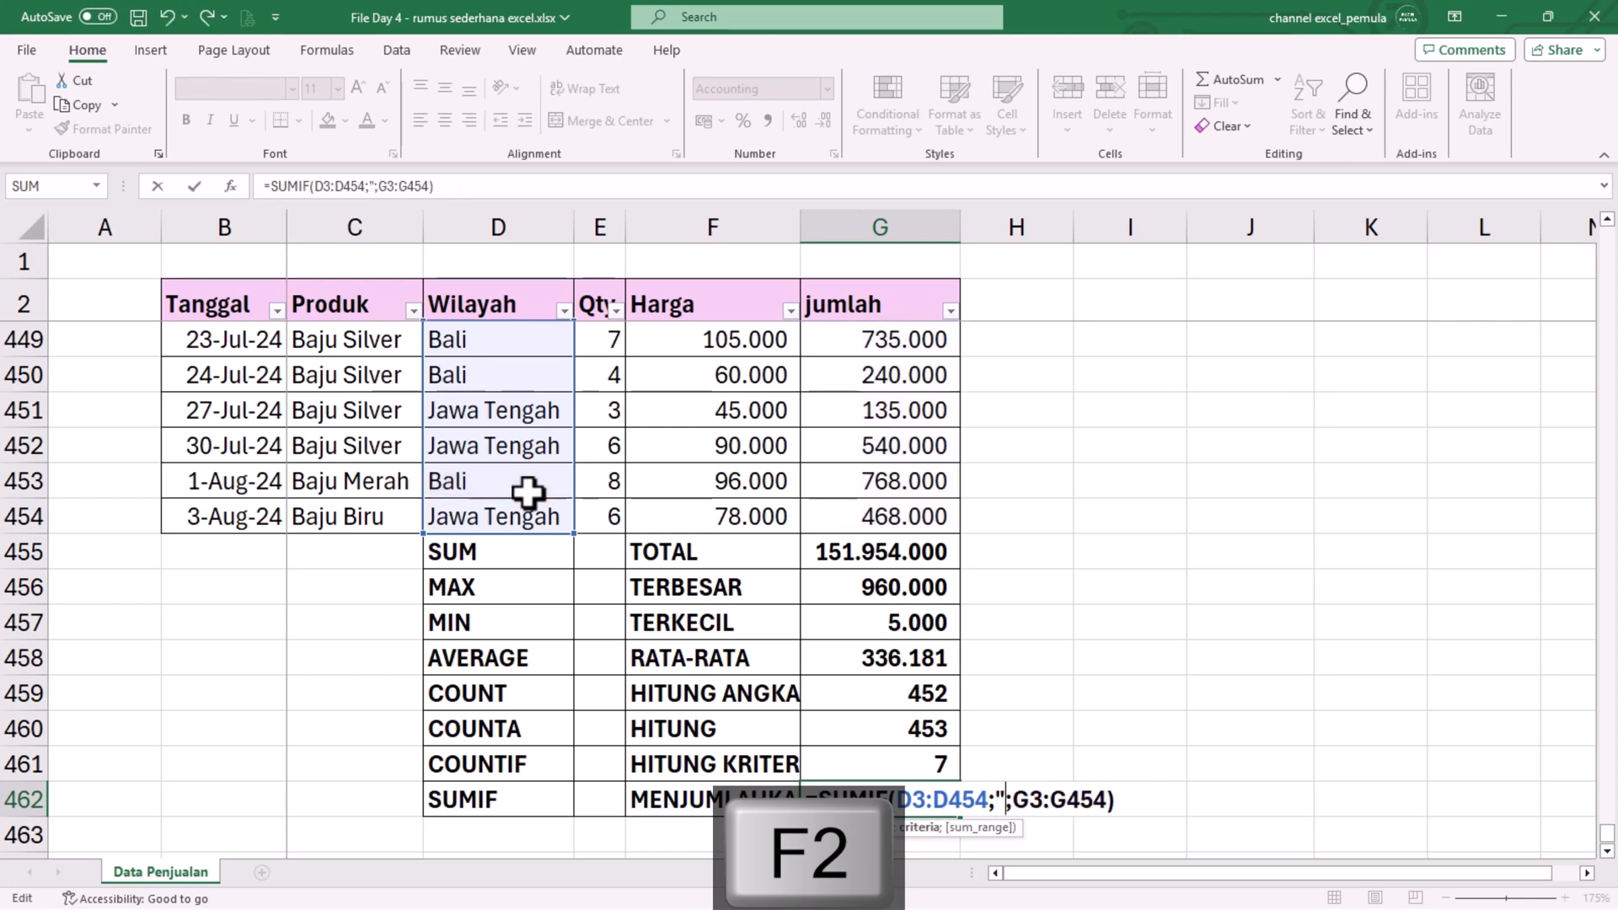
{"action": "key", "text": "BackSpace"}
{"action": "key", "text": "BackSpace"}
{"action": "key", "text": "BackSpace"}
{"action": "key", "text": "BackSpace"}
{"action": "key", "text": "BackSpace"}
{"action": "type", "text": "Bali\""}
{"action": "key", "text": "Return"}
Step: Change the SUMIF criterion in G462 to lowercase "bali" to test whether capitalization matters
{"action": "key", "text": "Up"}
{"action": "key", "text": "F2"}
{"action": "key", "text": "Left"}
{"action": "key", "text": "Left"}
{"action": "key", "text": "Left"}
{"action": "key", "text": "Left"}
{"action": "key", "text": "Left"}
{"action": "key", "text": "Left"}
{"action": "key", "text": "Left"}
{"action": "key", "text": "Left"}
{"action": "key", "text": "Left"}
{"action": "key", "text": "Left"}
{"action": "key", "text": "Left"}
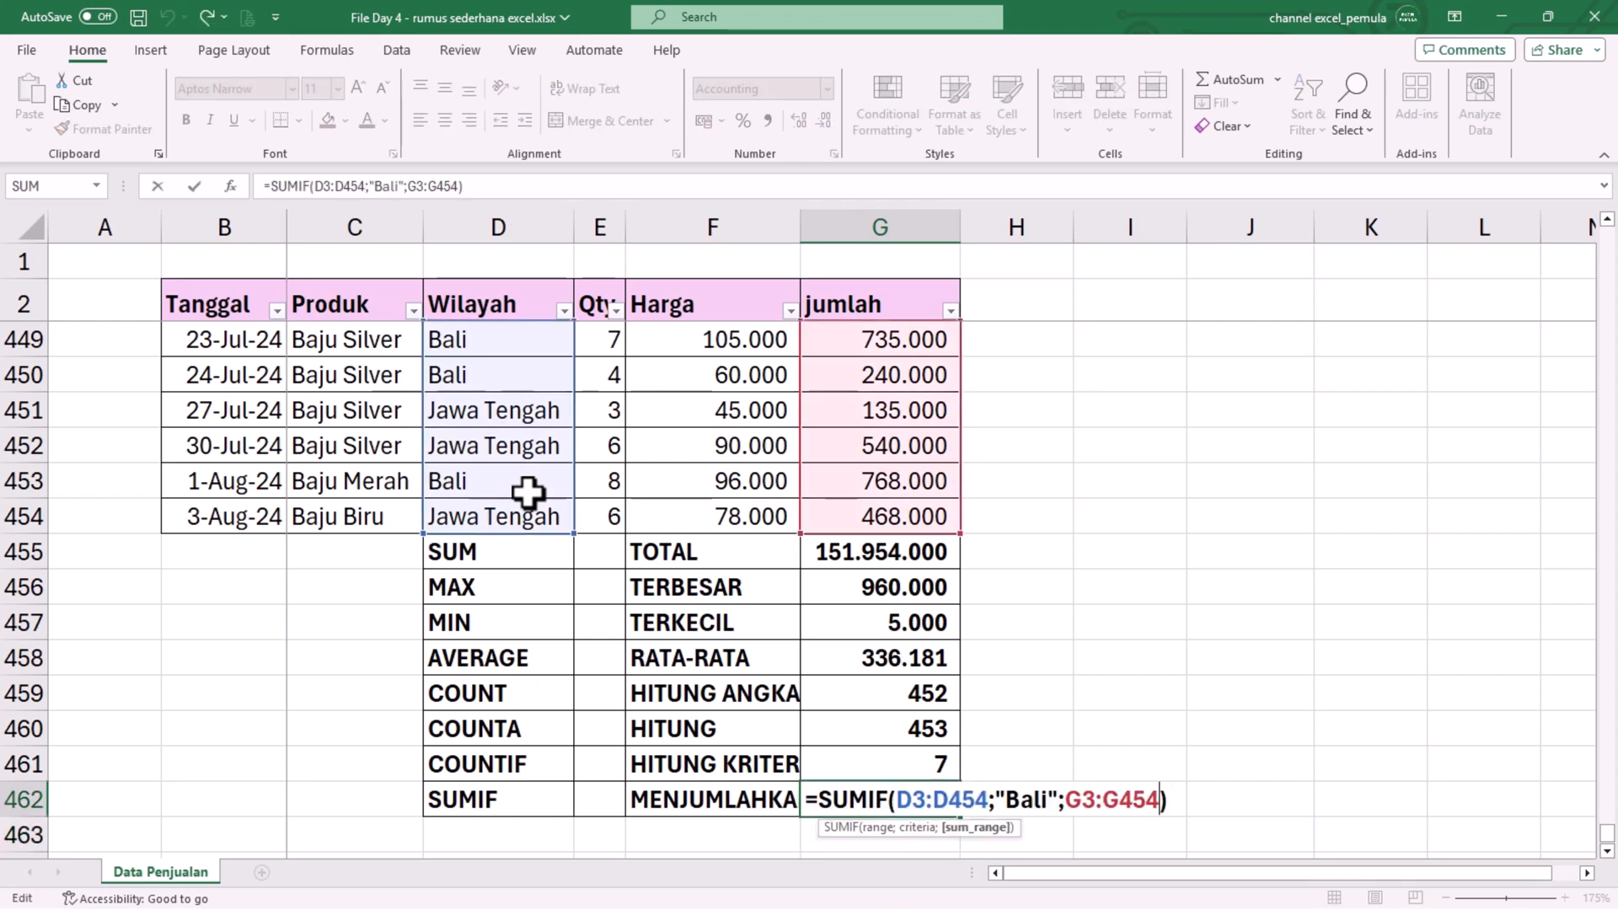
{"action": "key", "text": "Left"}
{"action": "key", "text": "Left"}
{"action": "key", "text": "BackSpace"}
{"action": "type", "text": "b"}
{"action": "key", "text": "Return"}
{"action": "key", "text": "Up"}
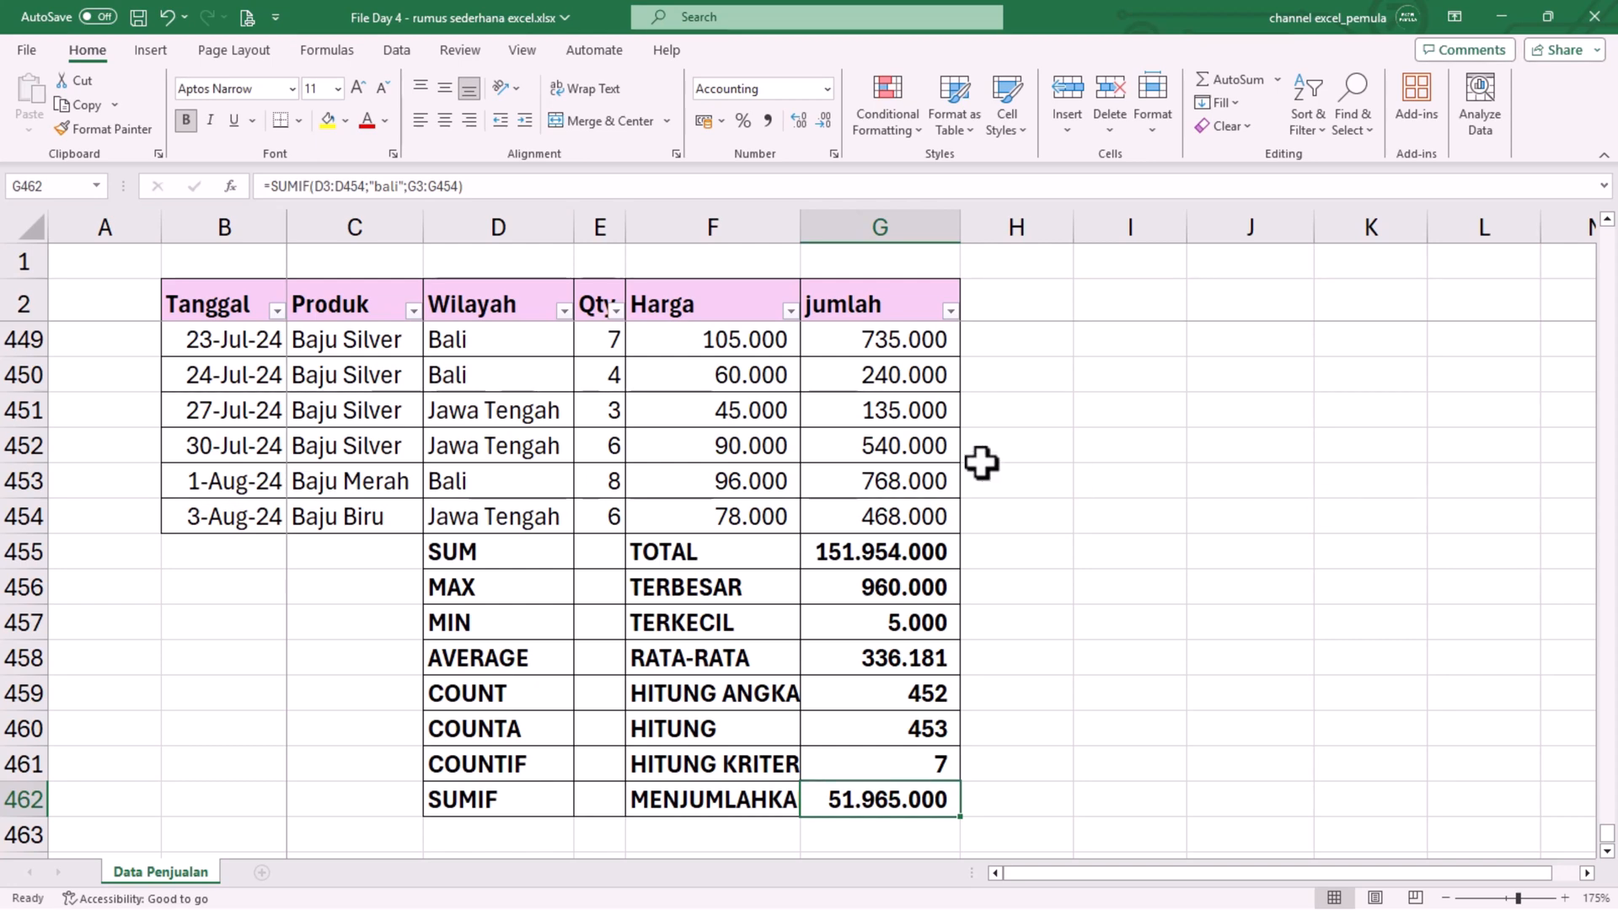
Step: Review the SUMIF formula in G462, examining its criteria range, text criterion and sum range against the sales table
{"action": "key", "text": "F2"}
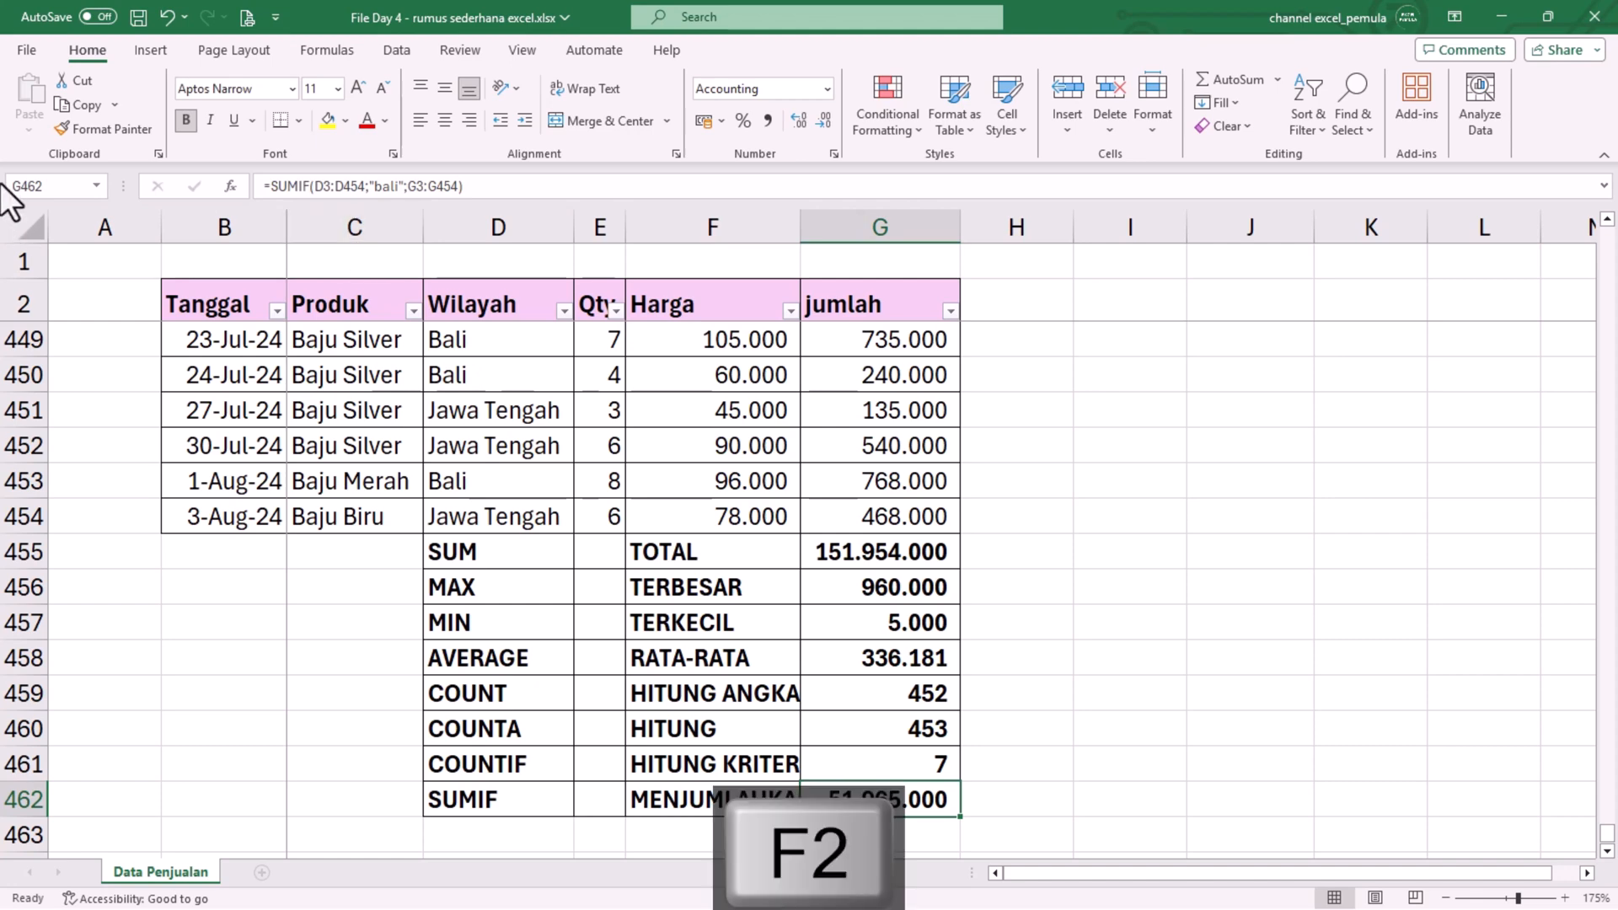
{"action": "left_click", "coordinate": [605, 519]}
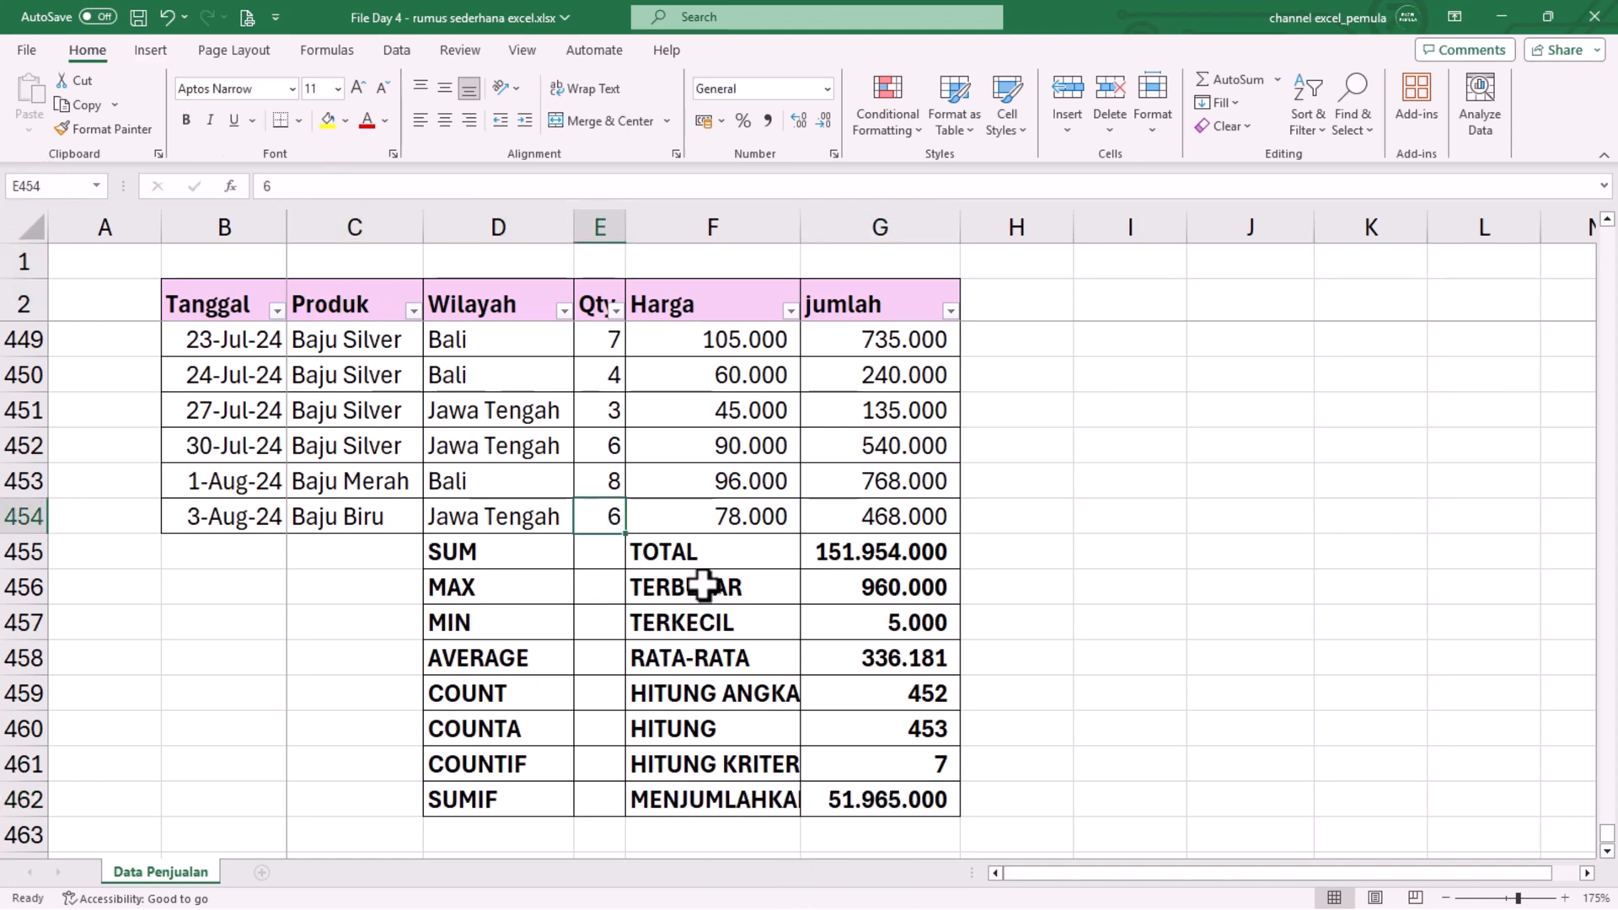
{"action": "scroll", "coordinate": [698, 582], "scroll_direction": "down", "scroll_amount": 2}
{"action": "left_click", "coordinate": [819, 594]}
{"action": "scroll", "coordinate": [870, 640], "scroll_direction": "up", "scroll_amount": 1}
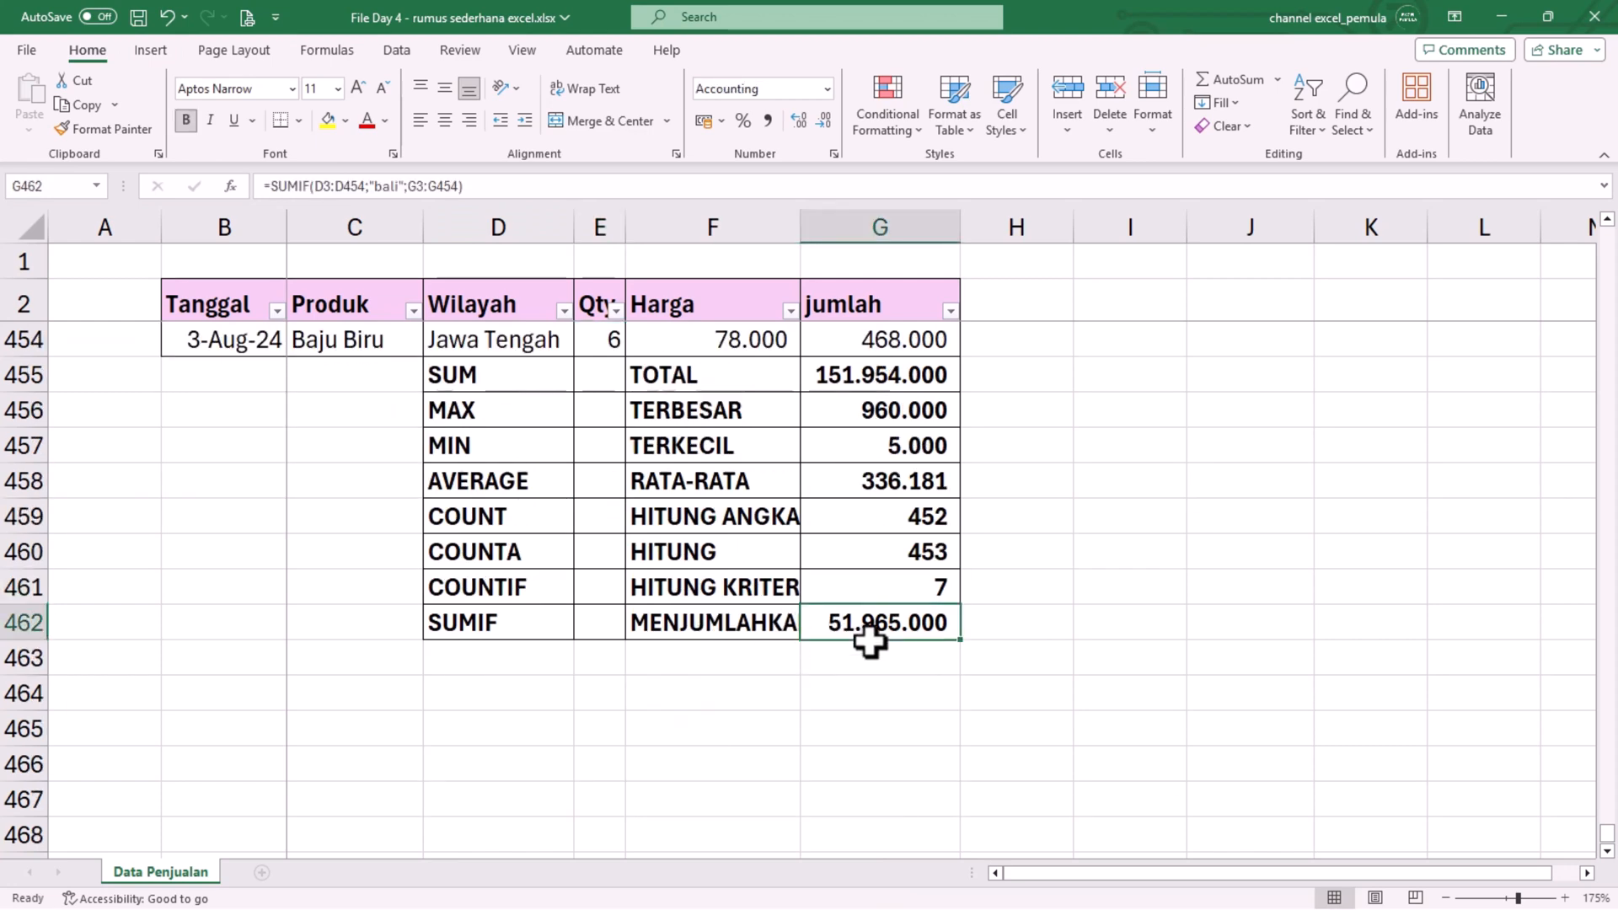
{"action": "key", "text": "F2"}
{"action": "key", "text": "Escape"}
{"action": "key", "text": "F2"}
{"action": "scroll", "coordinate": [1141, 706], "scroll_direction": "up", "scroll_amount": 4}
{"action": "scroll", "coordinate": [1141, 706], "scroll_direction": "down", "scroll_amount": 4}
{"action": "key", "text": "Escape"}
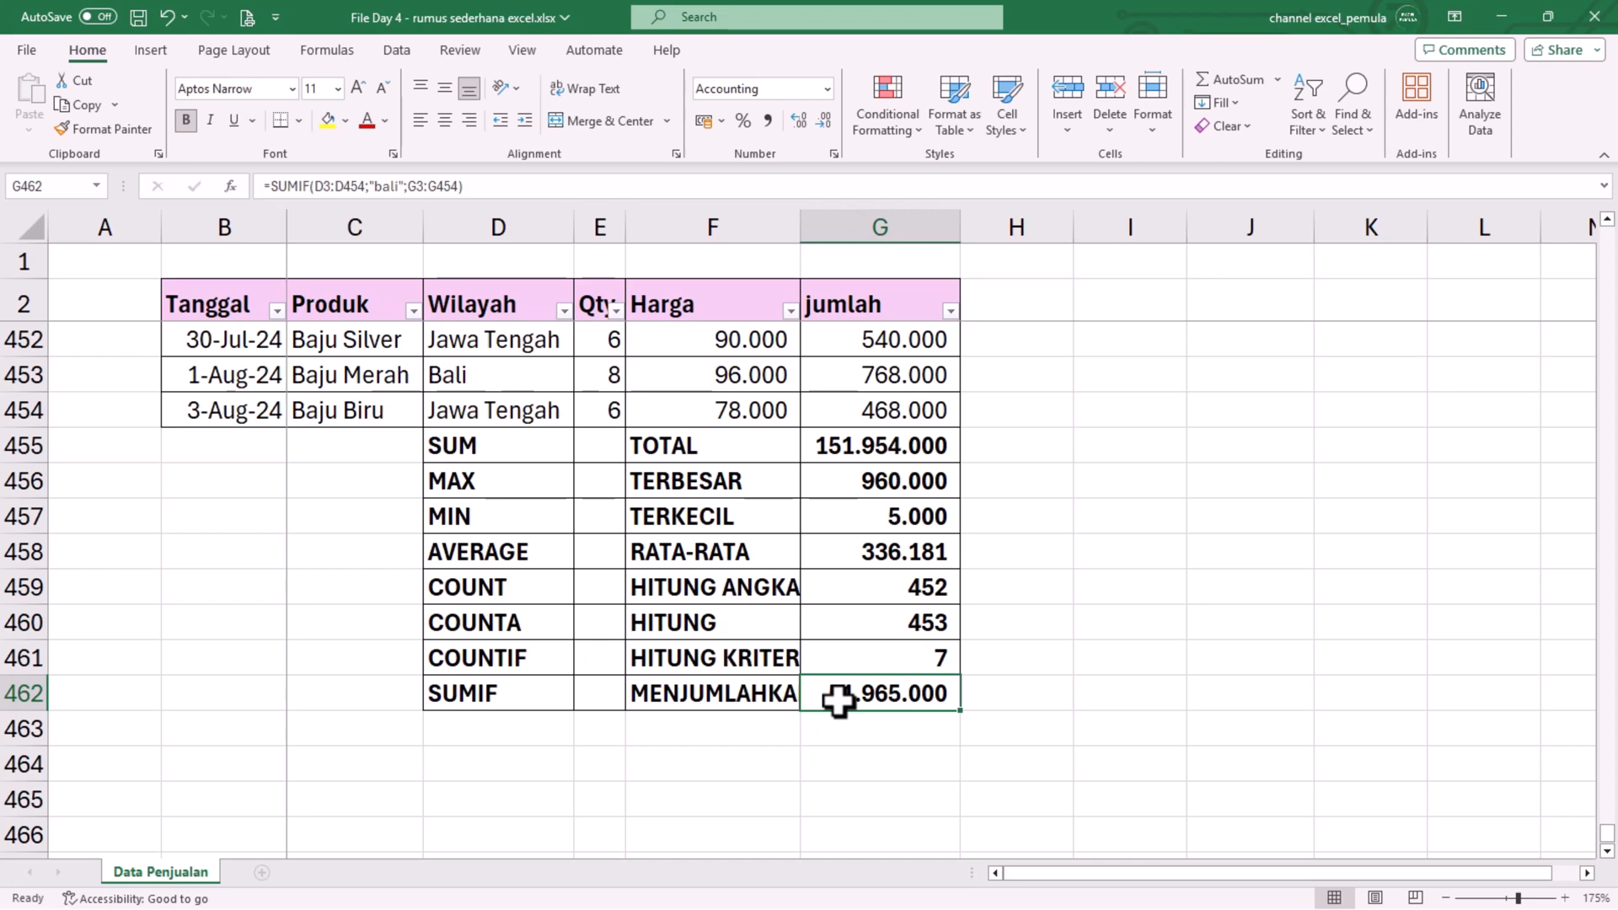
{"action": "key", "text": "F2"}
{"action": "double_click", "coordinate": [839, 699]}
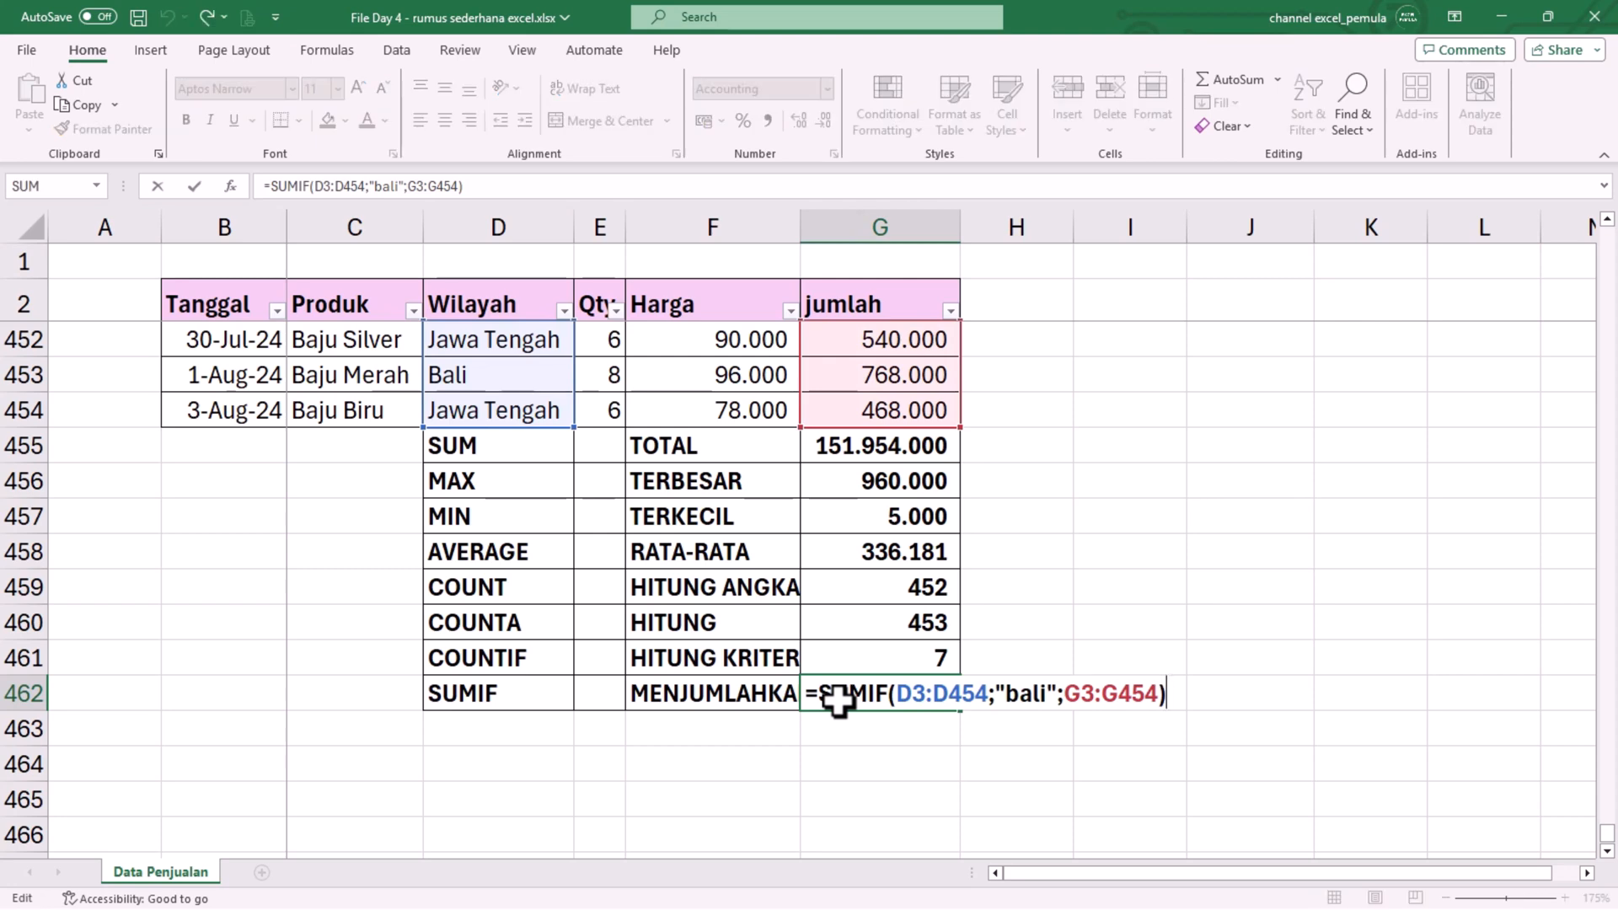
{"action": "key", "text": "Escape"}
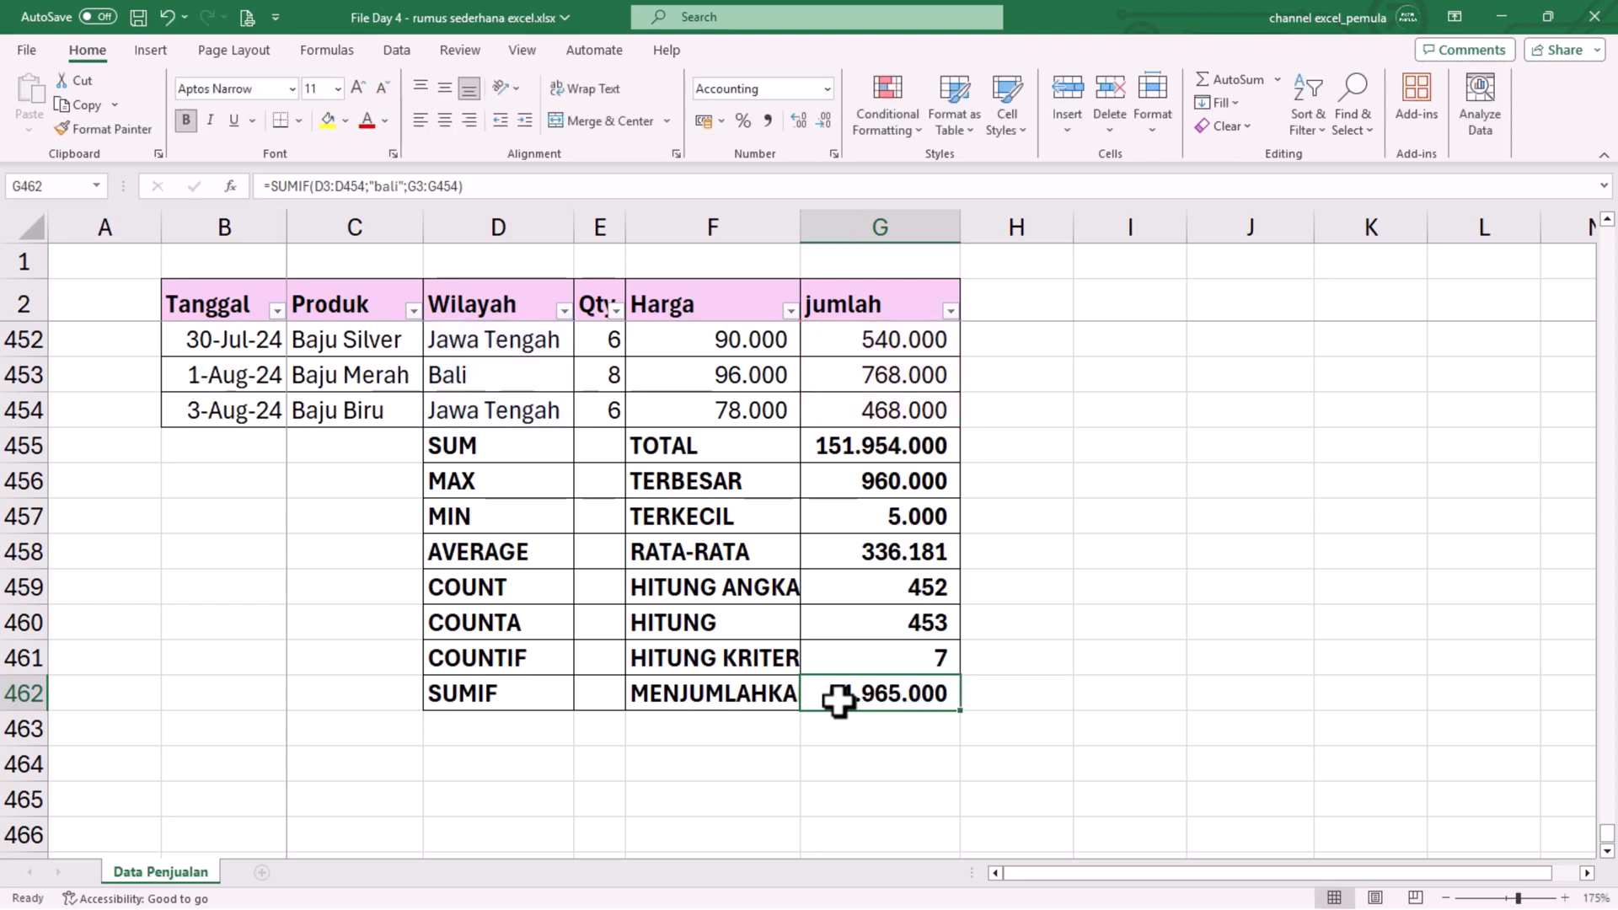